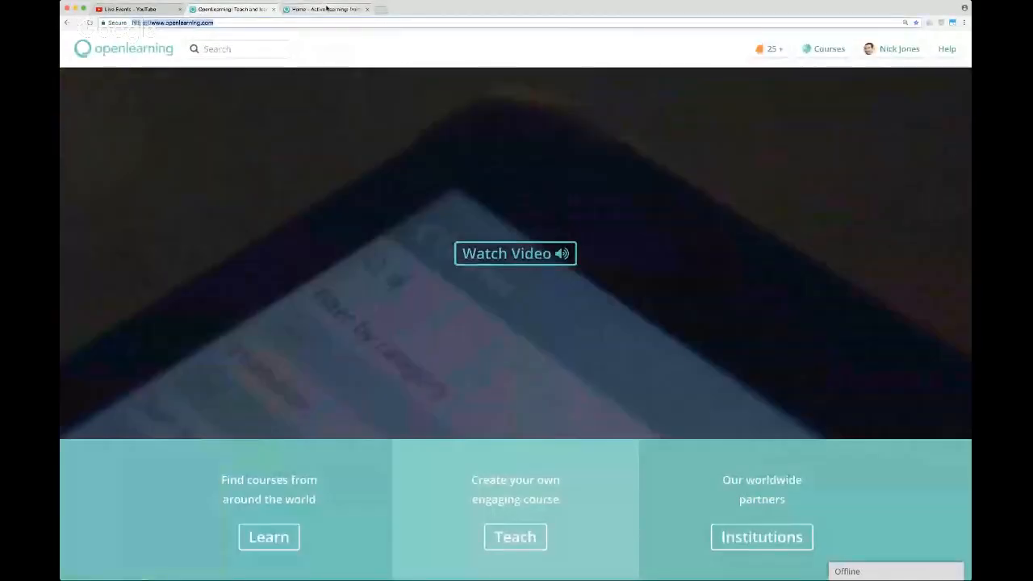
Open the teaching section for creating an engaging course from the OpenLearning homepage.
left_click(309, 23)
left_click(309, 24)
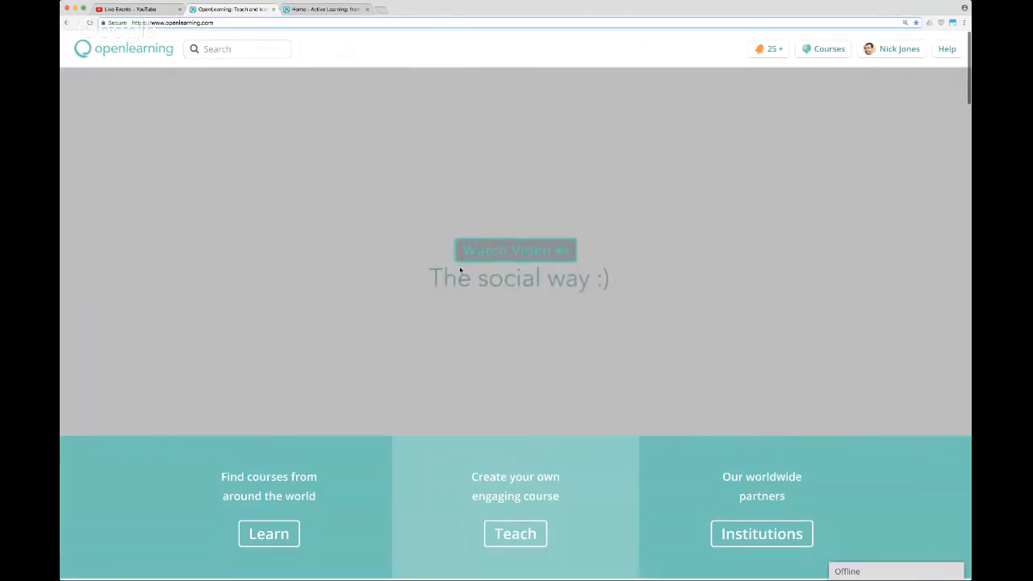
scroll(543, 312, "down", 1)
scroll(543, 312, "down", 2)
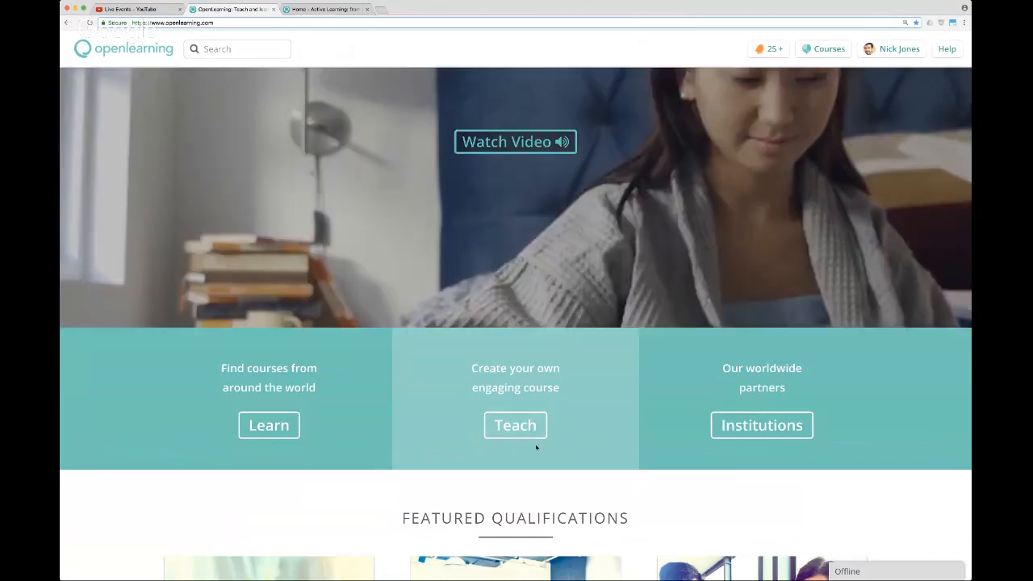
left_click(532, 433)
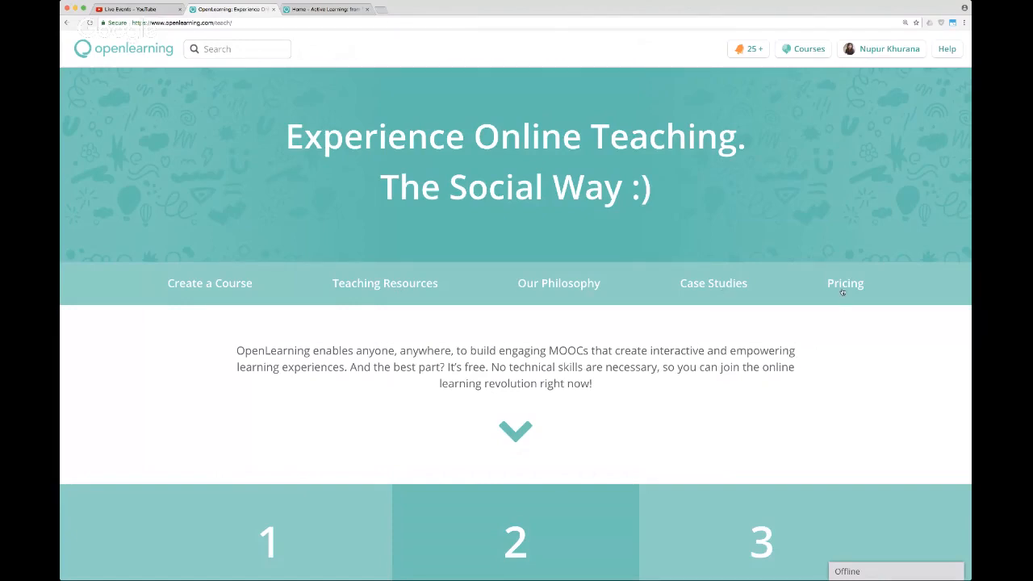
Open the course creation form from the teaching page, below the three-step overview.
scroll(733, 408, "down", 4)
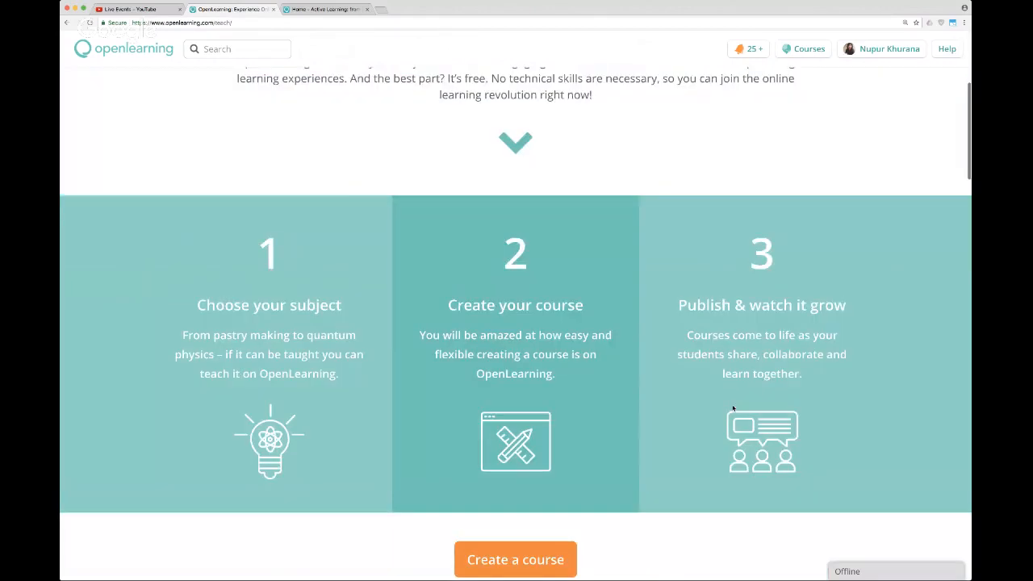
scroll(661, 334, "down", 2)
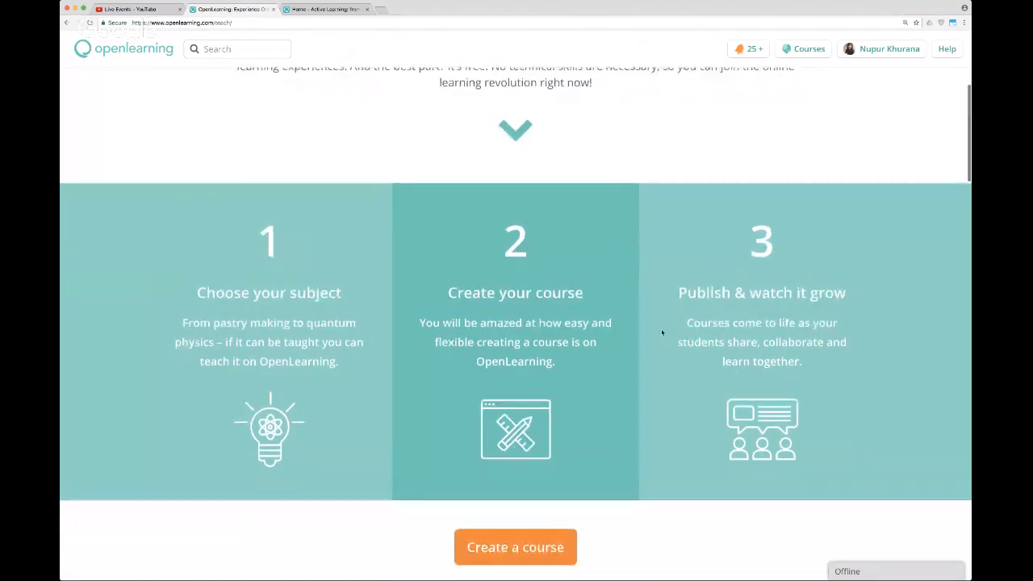
scroll(662, 333, "down", 2)
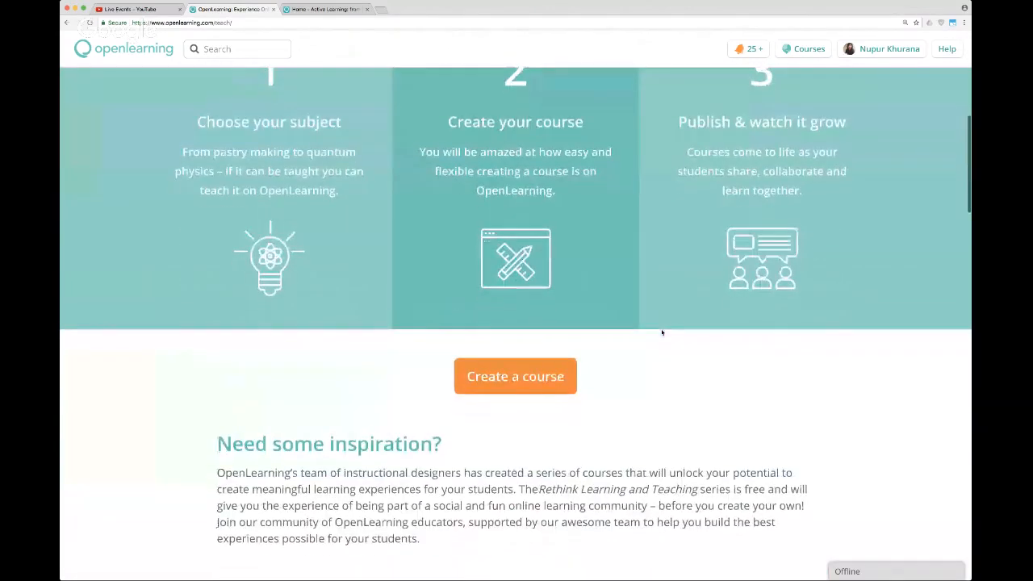
left_click(490, 384)
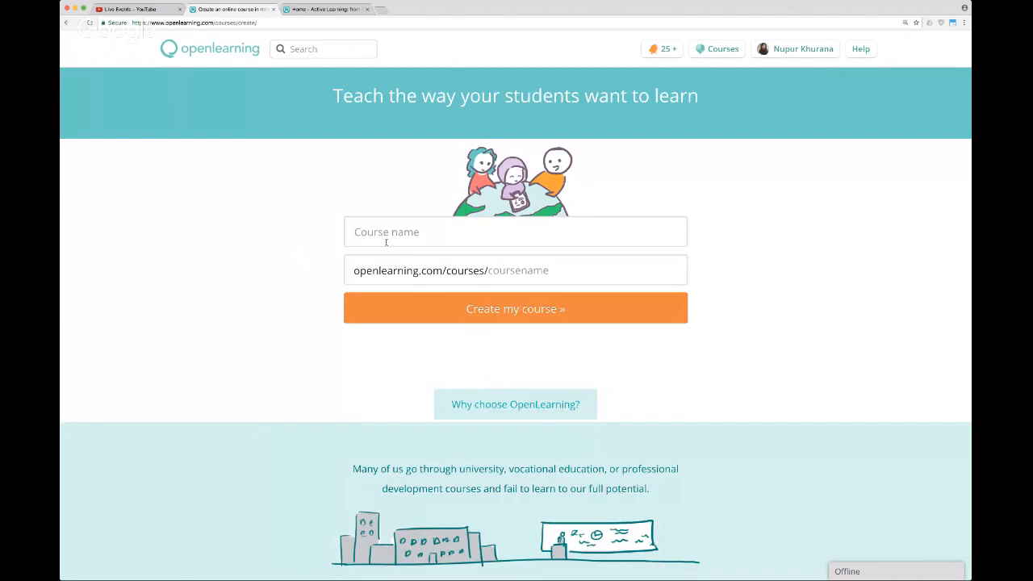
Name the new course "Survival Basics", check that its URL is available, and create it.
left_click(392, 235)
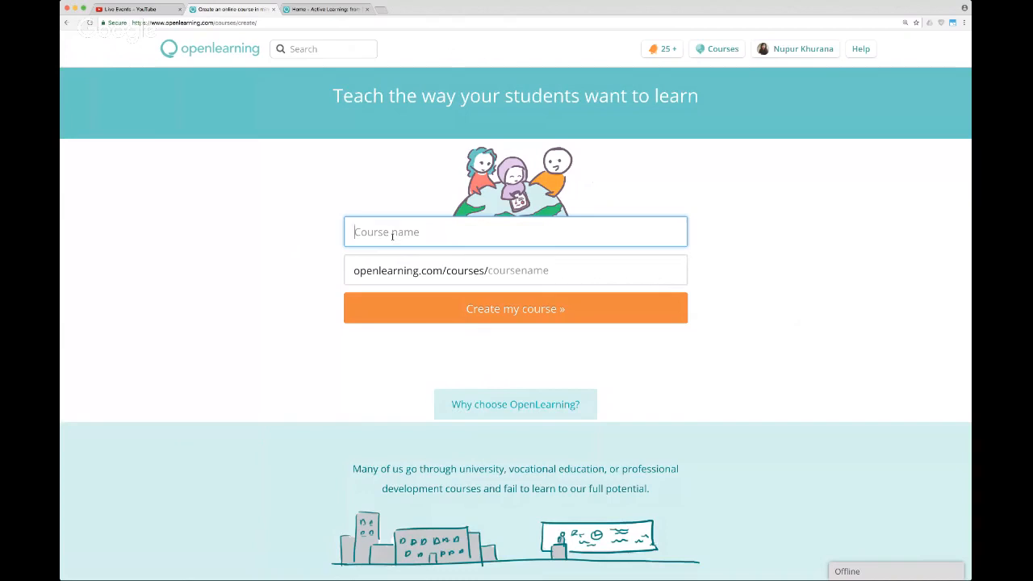
type("Survi")
type("val")
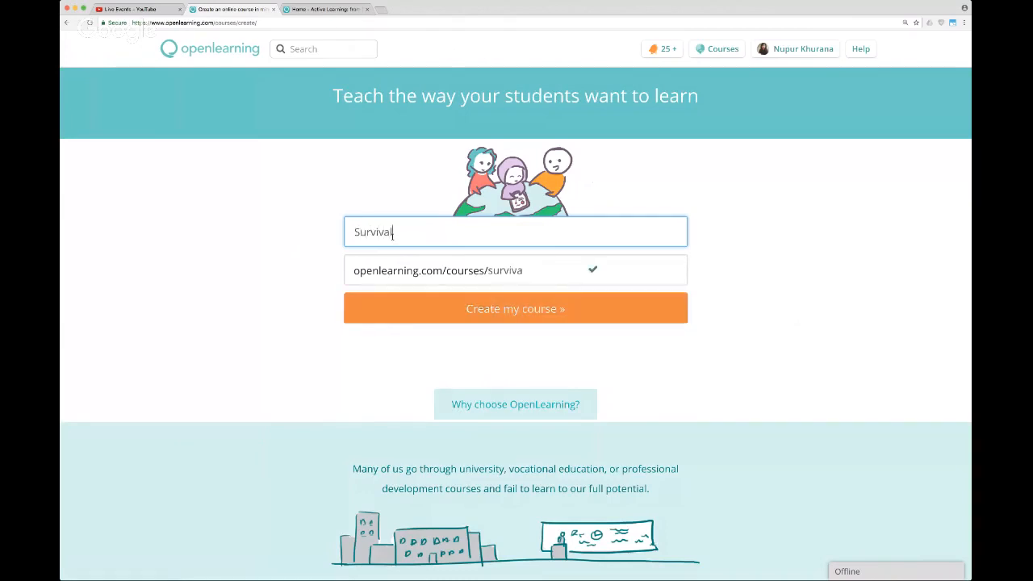
type(" Basics")
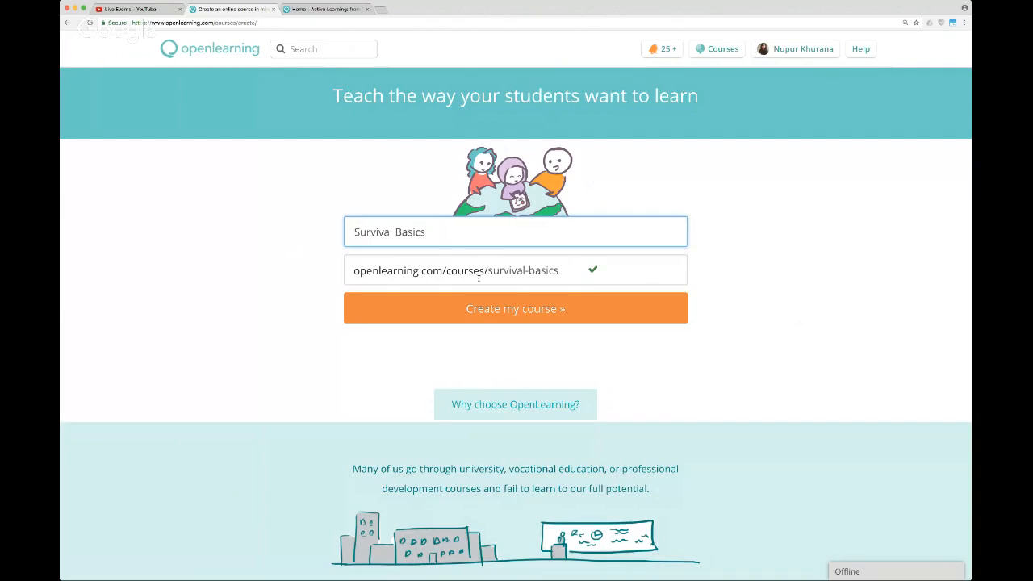
mouse_move(593, 273)
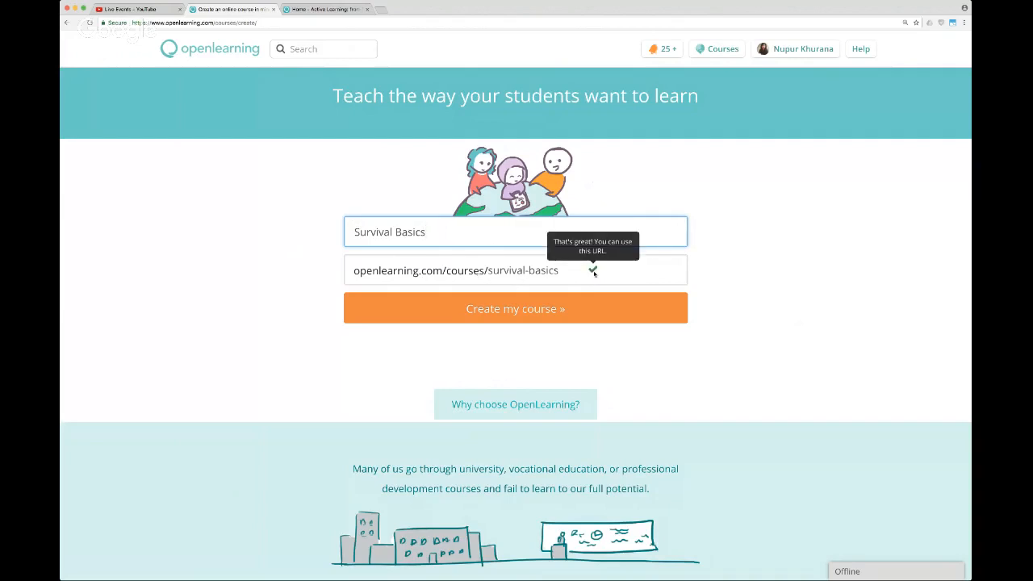
left_click(565, 309)
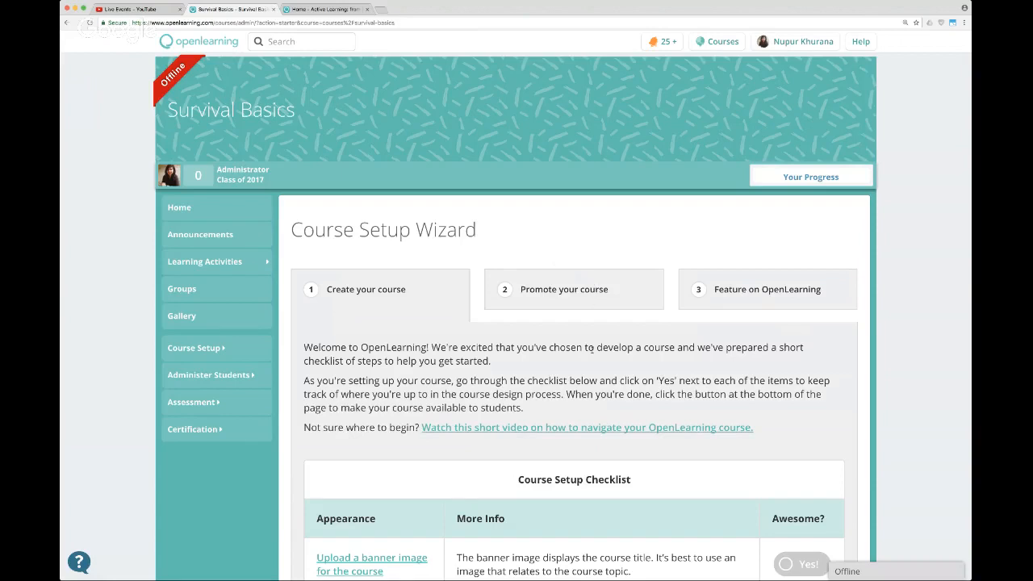
Examine the Course Setup Wizard's introduction and the appearance items in its setup checklist.
scroll(588, 348, "up", 1)
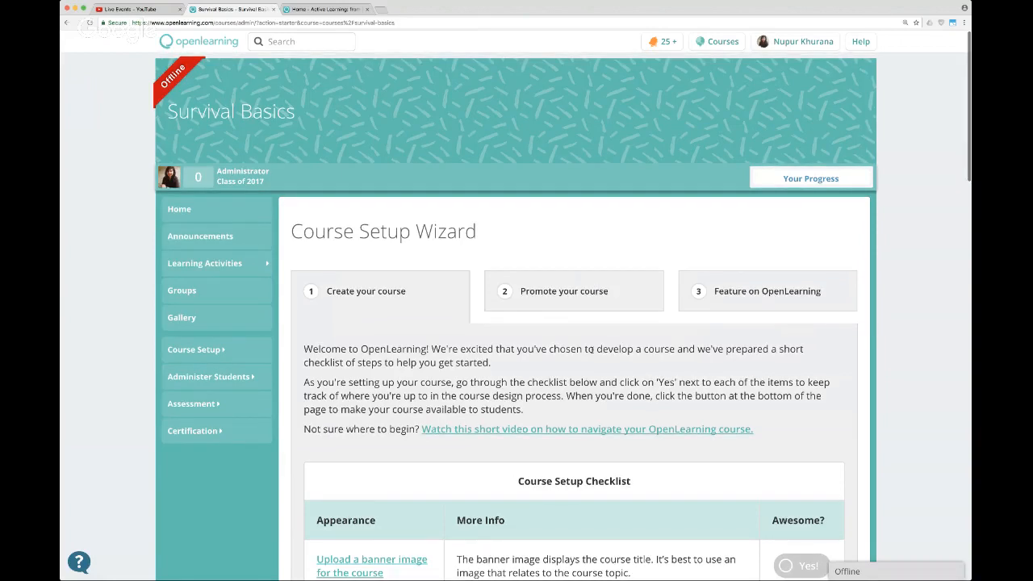
scroll(588, 348, "down", 1)
scroll(589, 349, "up", 1)
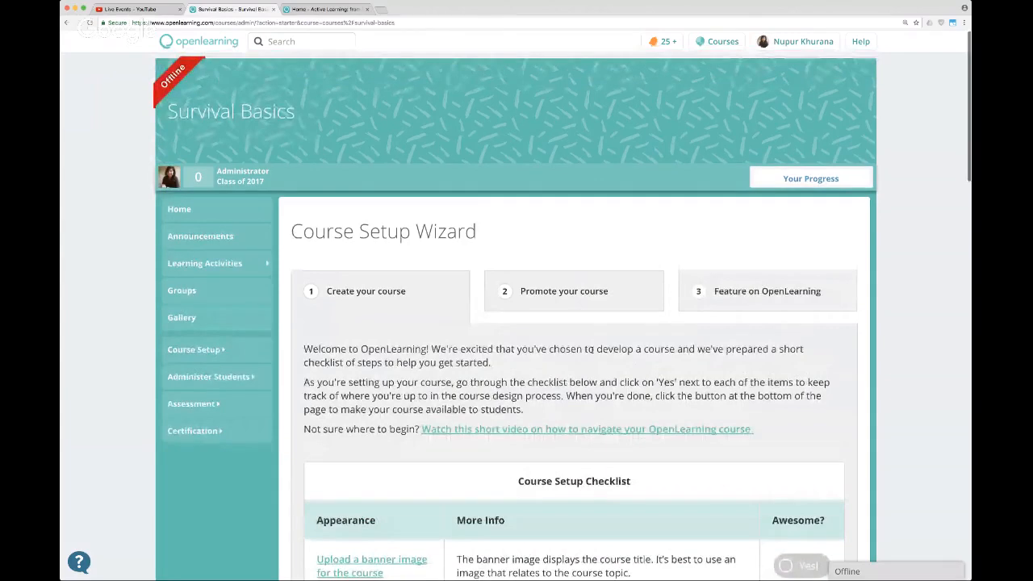
scroll(592, 347, "down", 3)
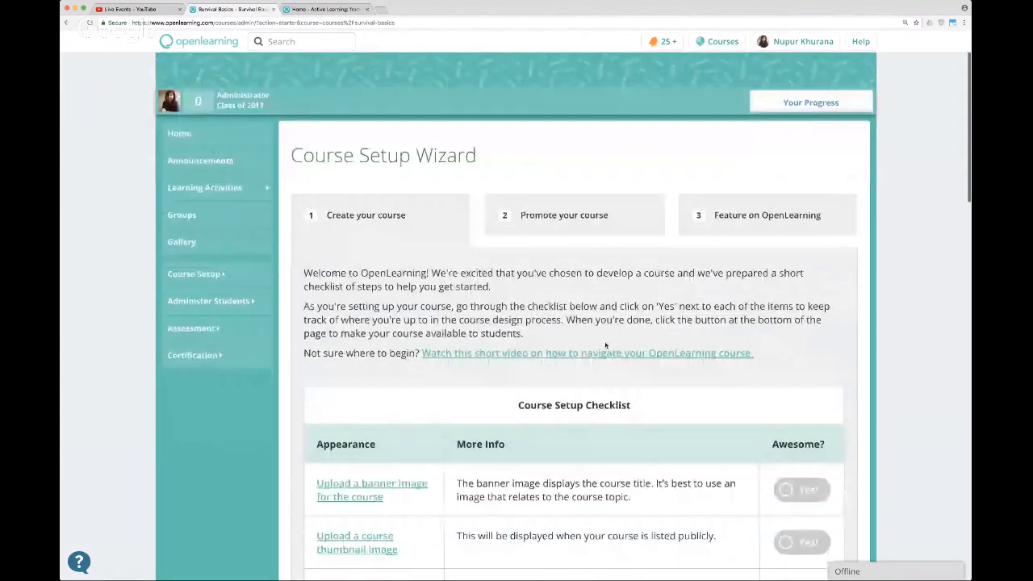
scroll(605, 345, "down", 3)
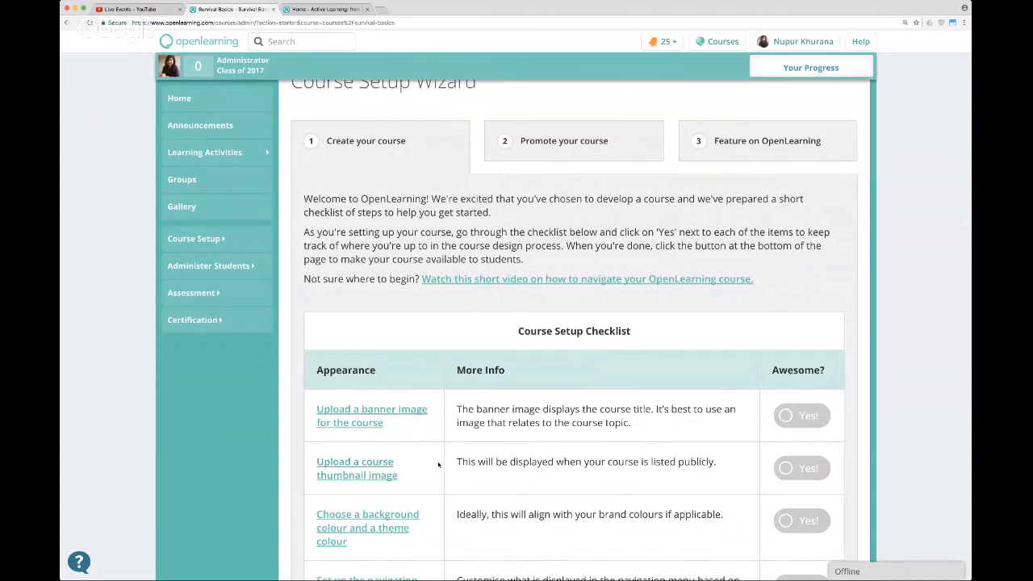
scroll(531, 443, "down", 1)
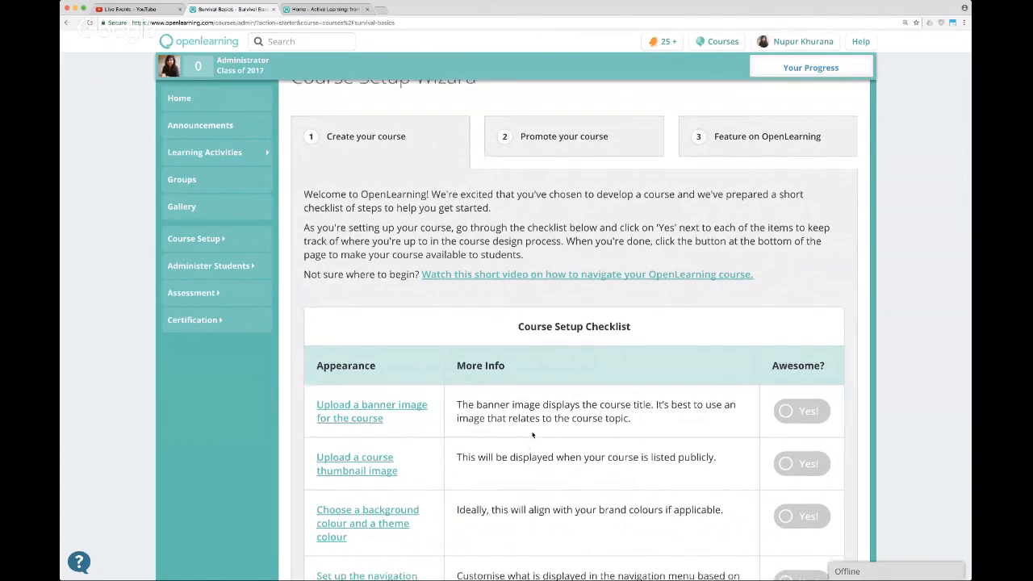
scroll(531, 434, "up", 3)
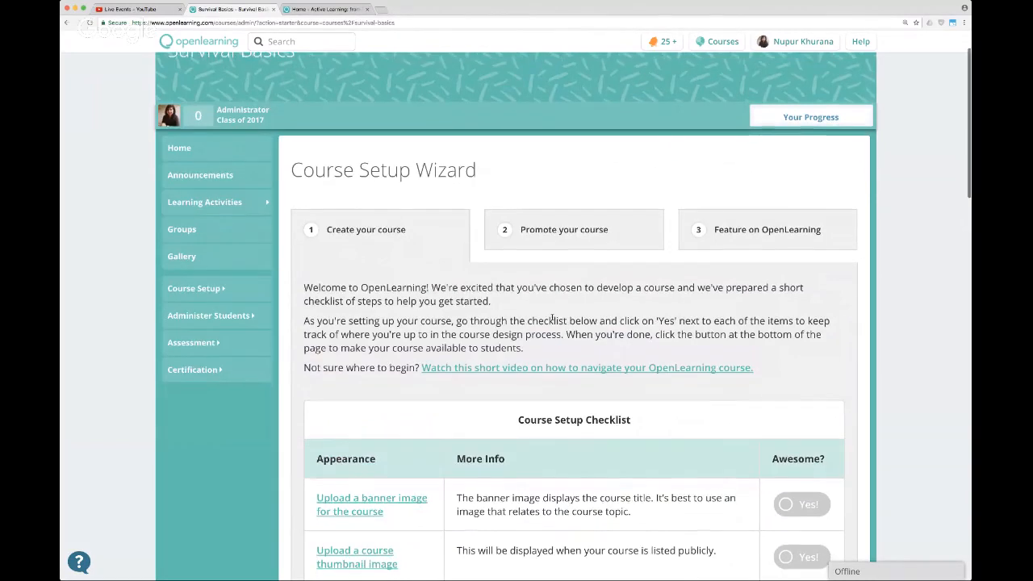
scroll(552, 319, "up", 2)
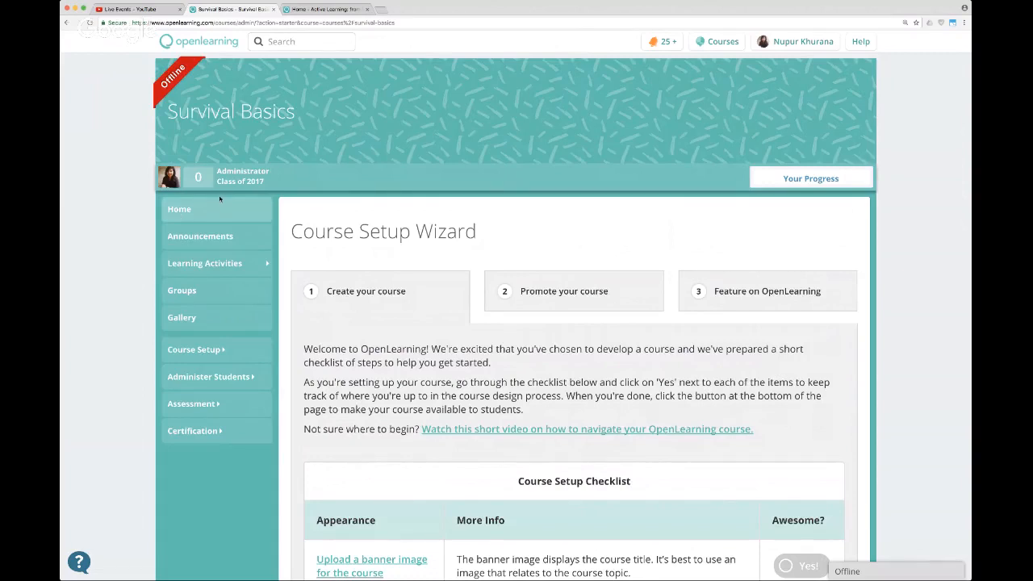
Open the Outcomes page of the course setup and look over its objective and learning outcomes fields.
left_click(206, 353)
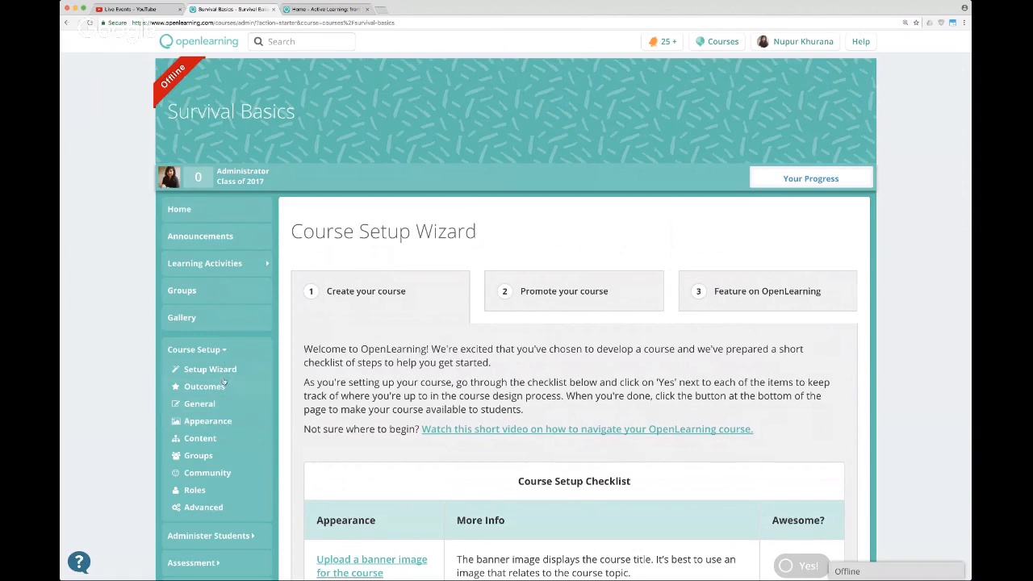
left_click(181, 392)
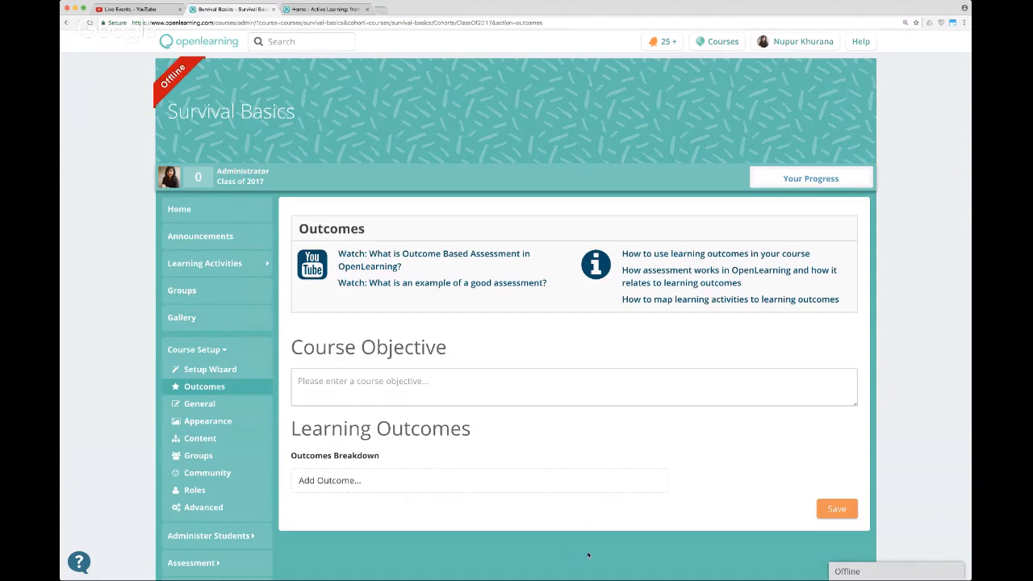
scroll(580, 541, "down", 1)
scroll(584, 551, "up", 1)
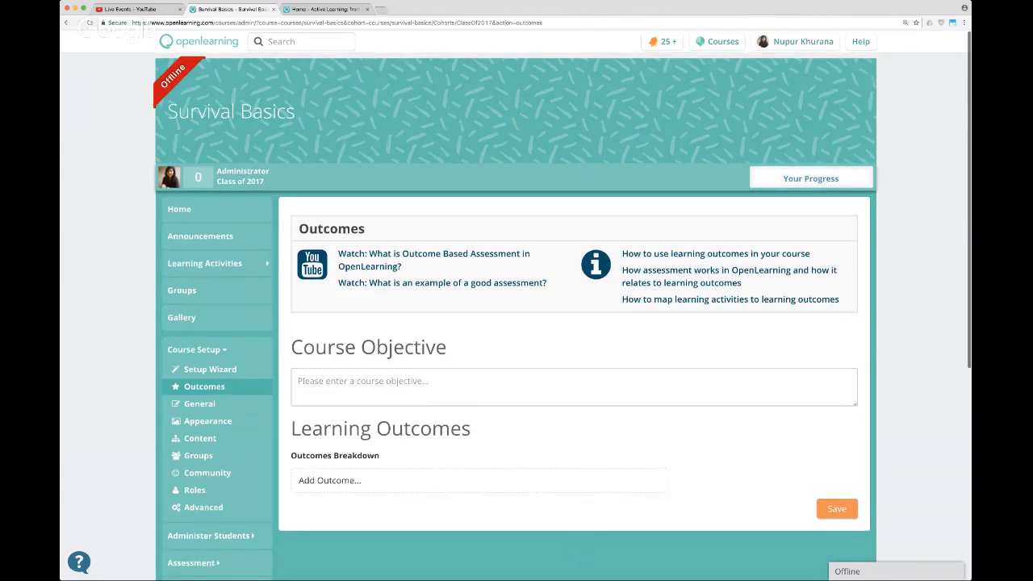
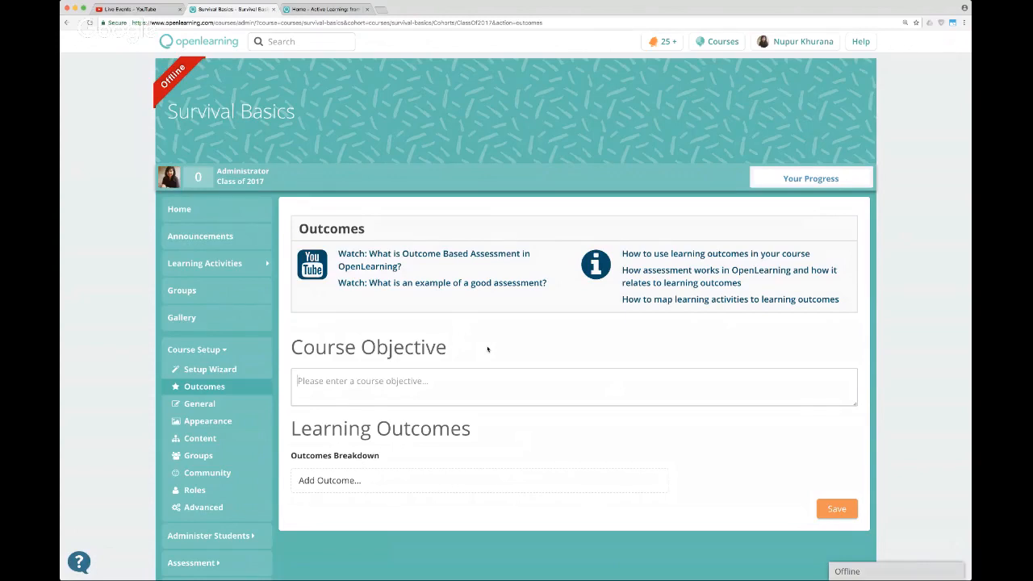
Set the course objective to "To enable students to survive if stranded in harsh outdoor environments using a range of survival techniques.".
key("super+Tab")
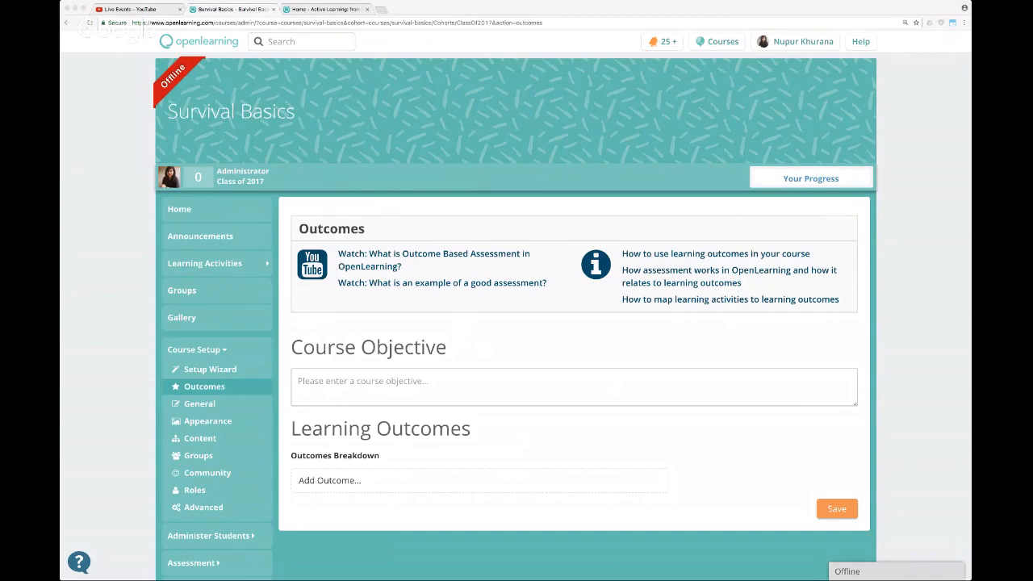
left_click(349, 382)
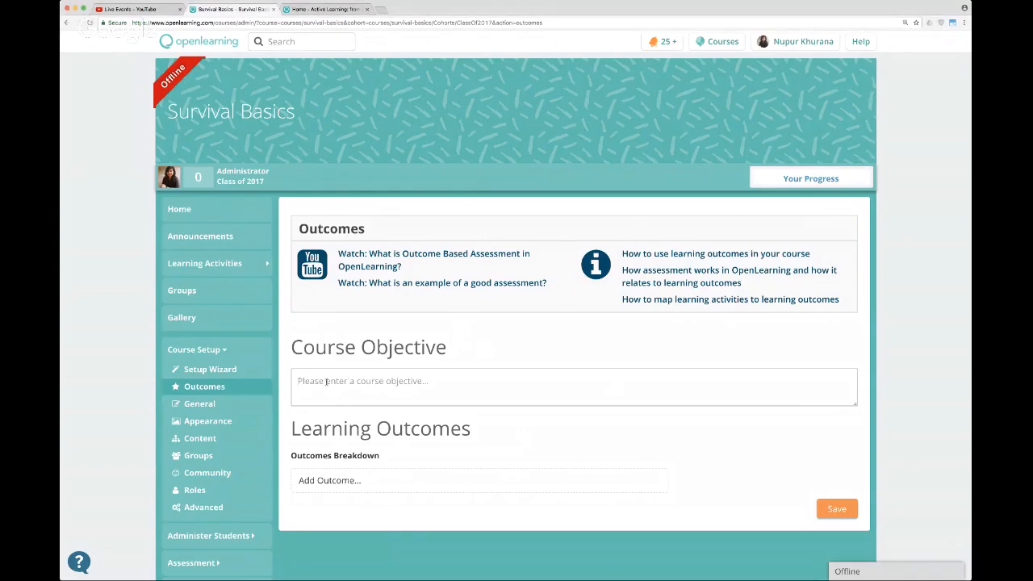
type("To enable students to survive if stranded in harsh outdoor environments using a range of survival techniques.")
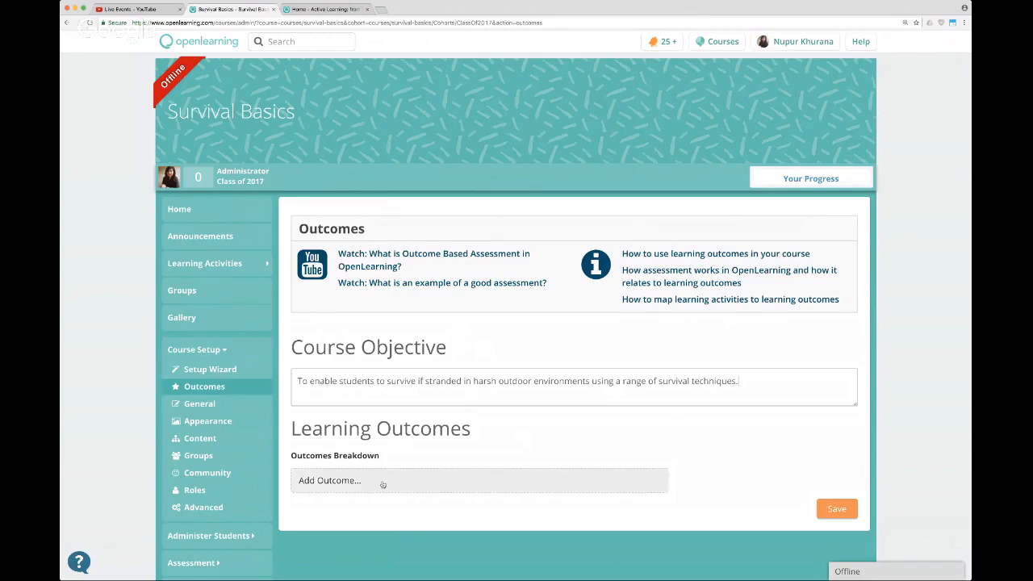
Add three learning outcome rows and describe the first as "Utilise natural resources for food, shelter, and first-aid".
left_click(424, 487)
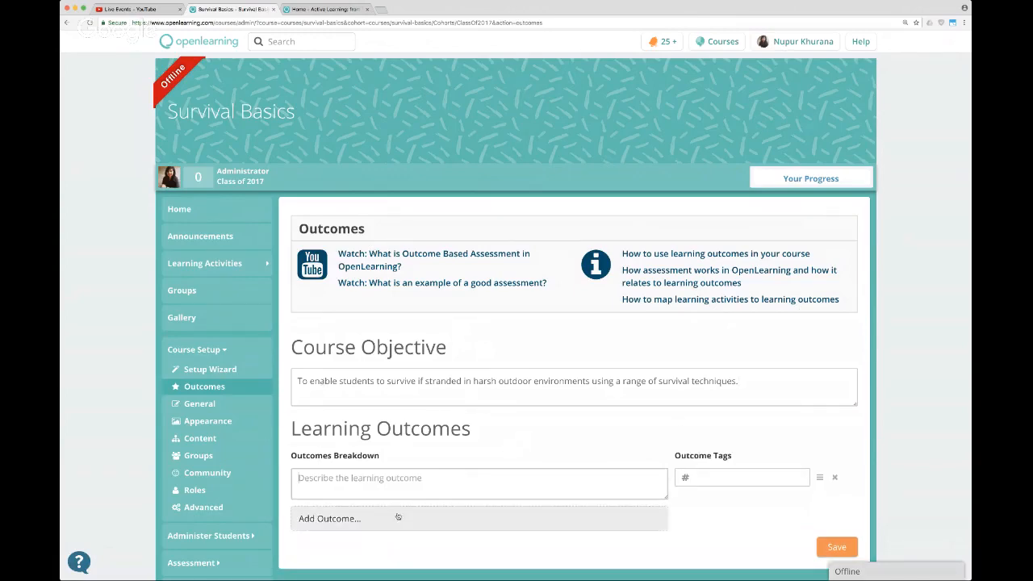
left_click(484, 517)
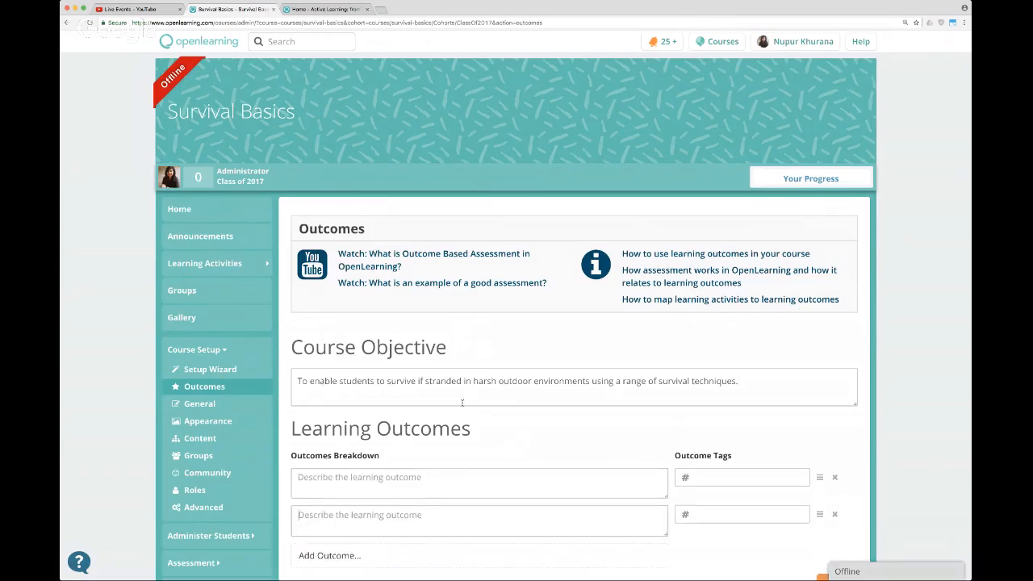
left_click(384, 555)
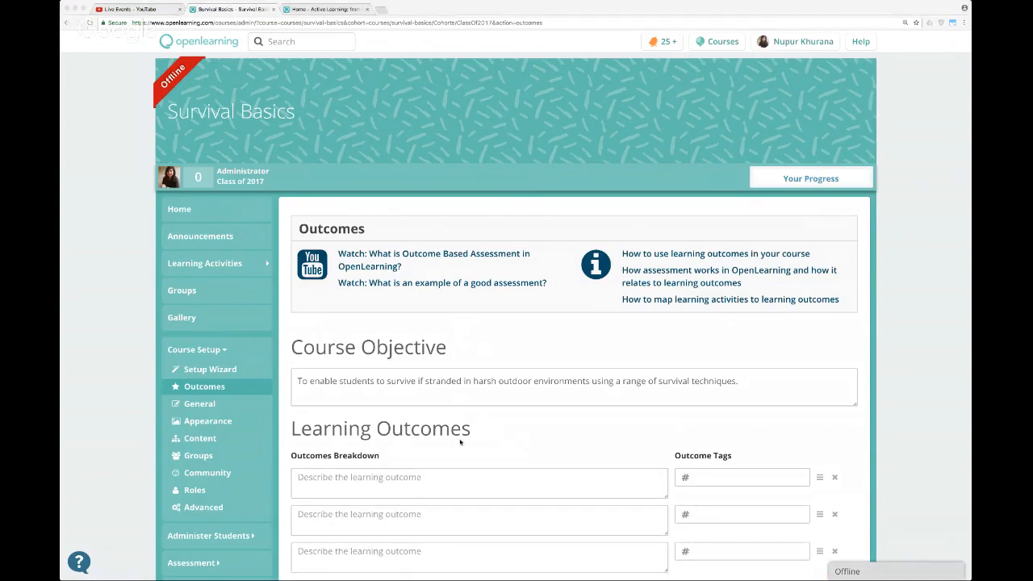
left_click(357, 481)
type("Utilise natural resources for food, shelter, and first-aid")
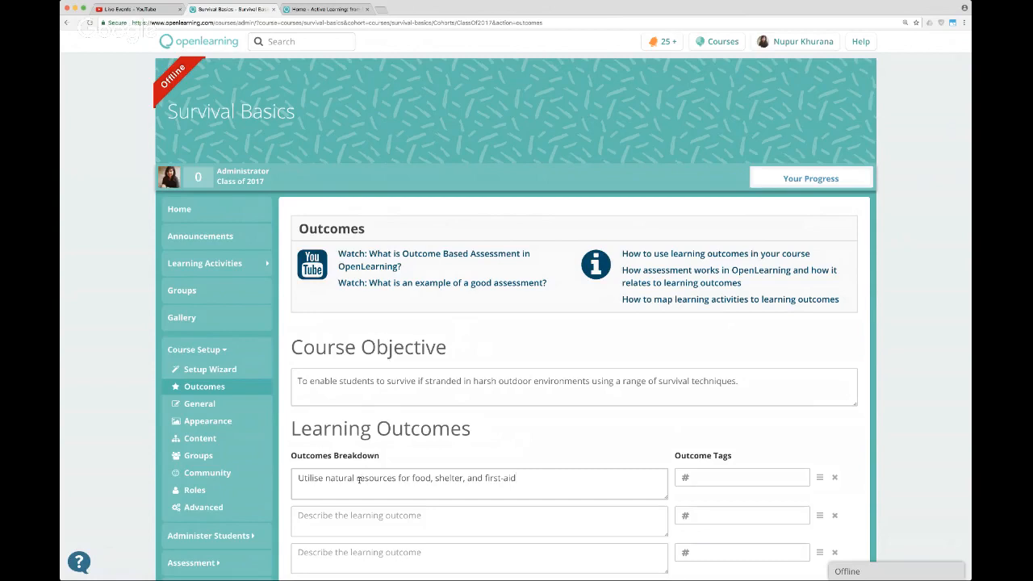
Describe the second outcome as "Understand the capabilities and limitations of your own body and how it will react to different natural elements".
key("super+Tab")
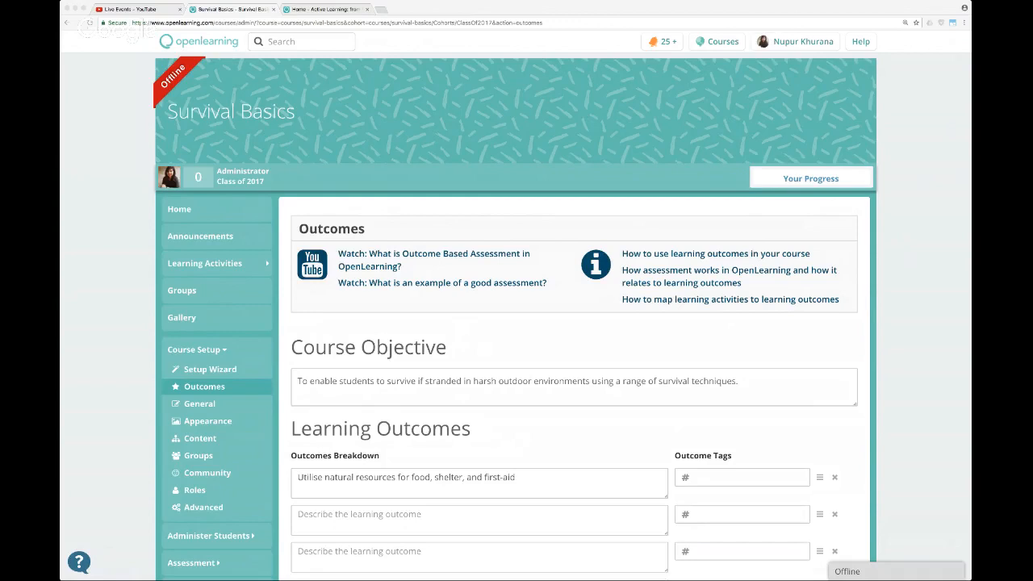
left_click(366, 523)
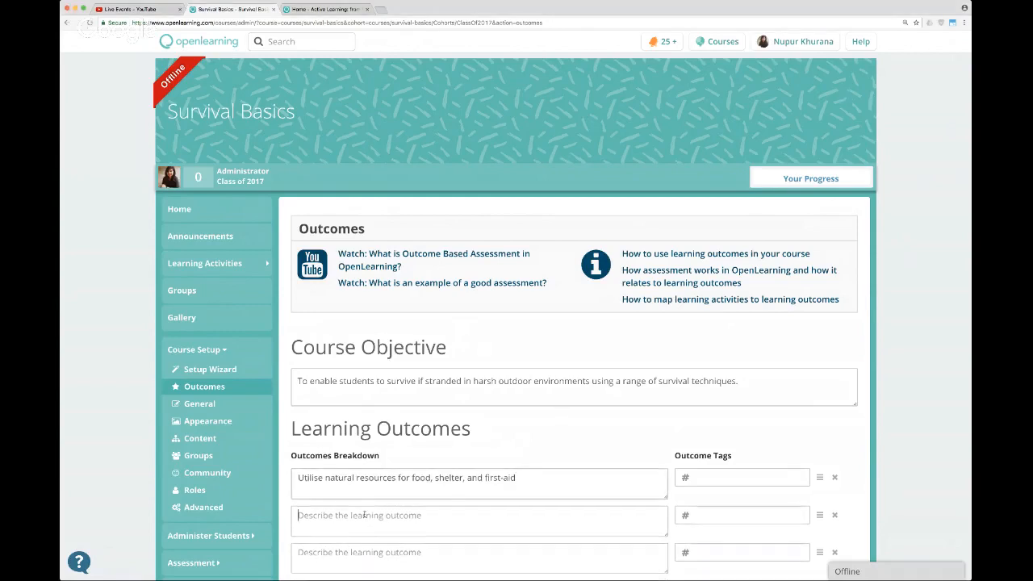
type("Understand the capabilities and limitations of your own body and how it will react to different natural elements")
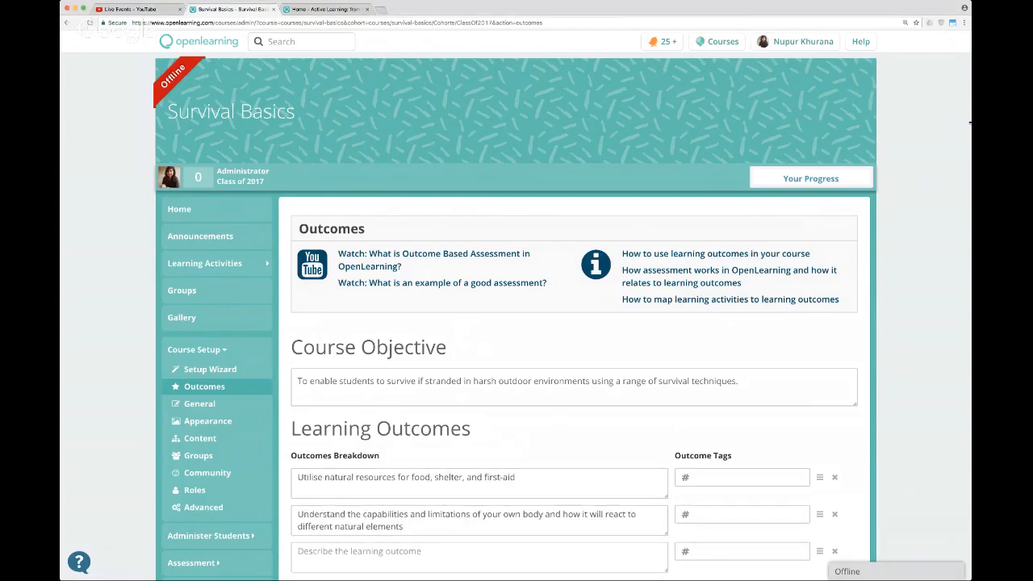
Describe the third outcome as "Explore and select from the best available ways of communicating with civilisation and getting home safely".
key("super+Tab")
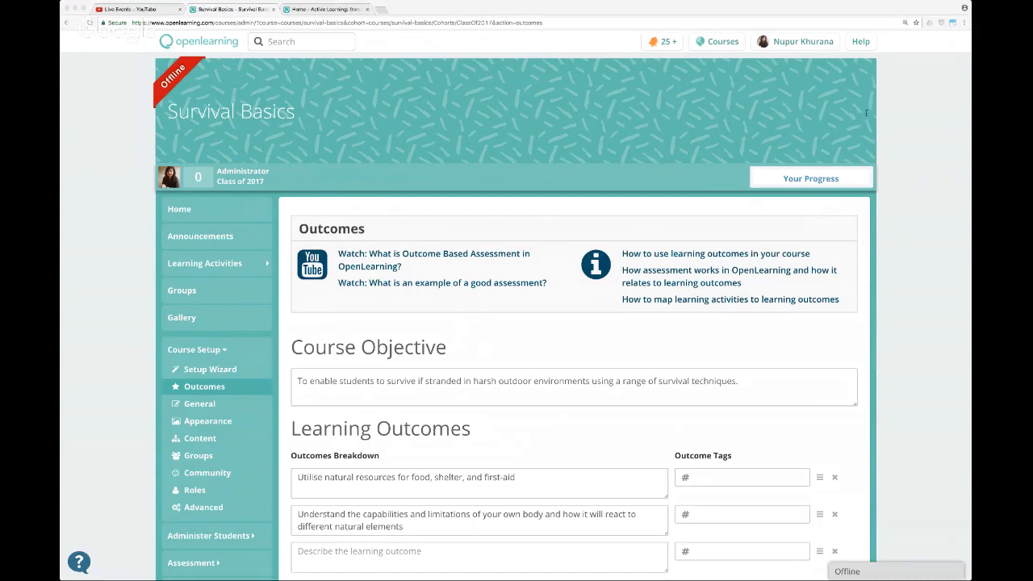
left_click(374, 552)
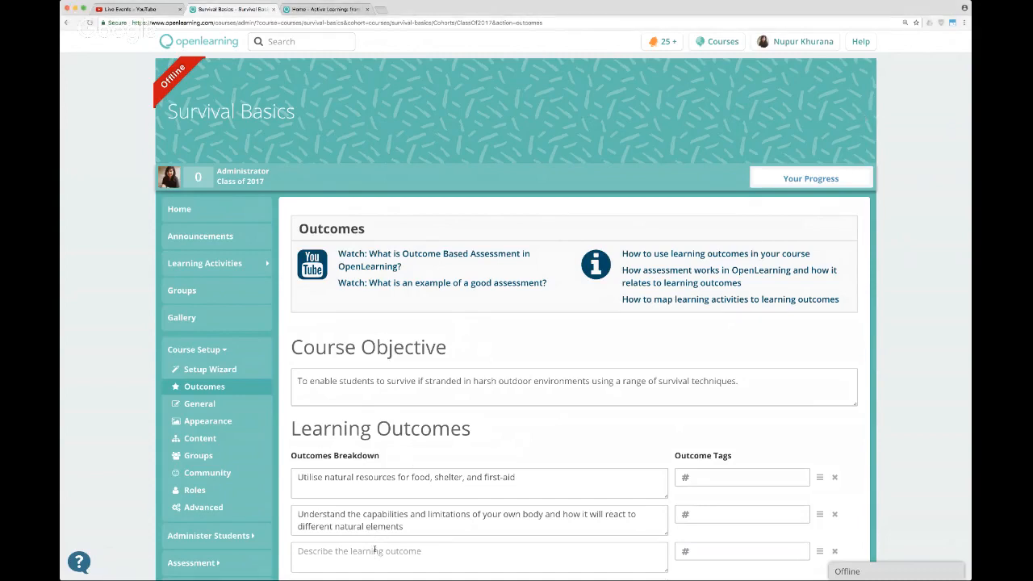
type("Explore and select from the best available ways of communicating with civilisation and getting home safely")
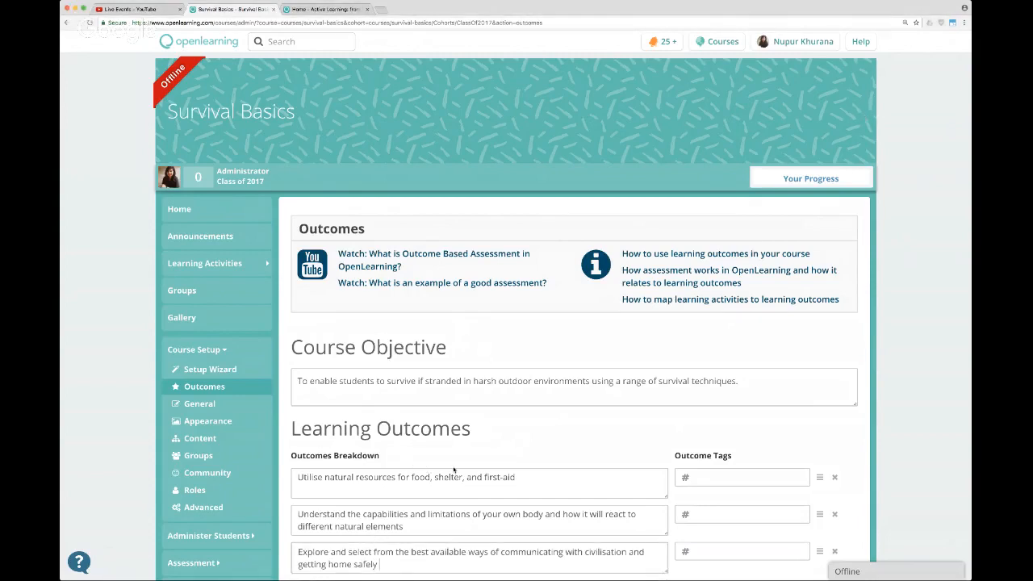
Give the first learning outcome, about utilising natural resources, the outcome tag "resources".
scroll(454, 471, "down", 2)
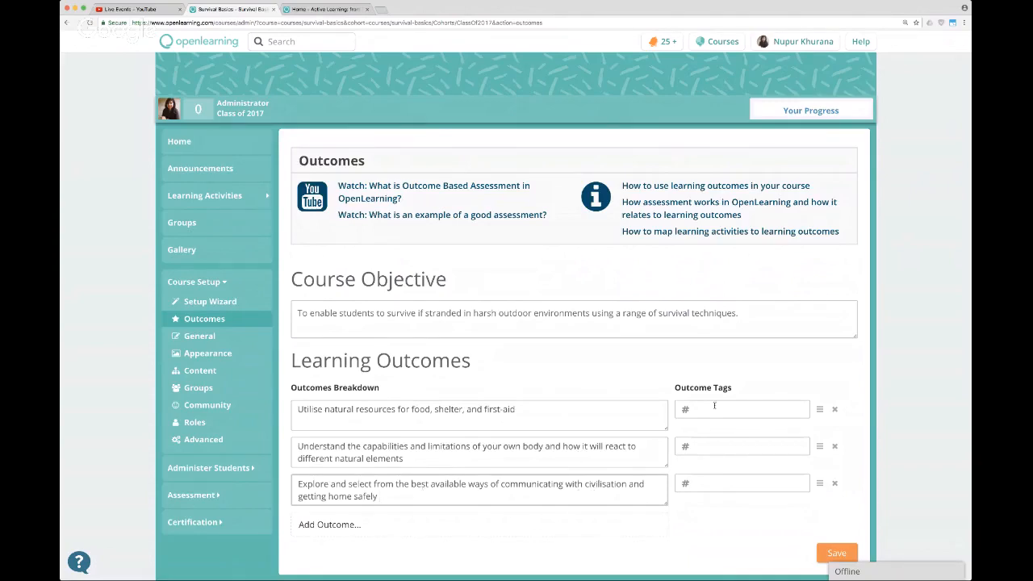
left_click(706, 446)
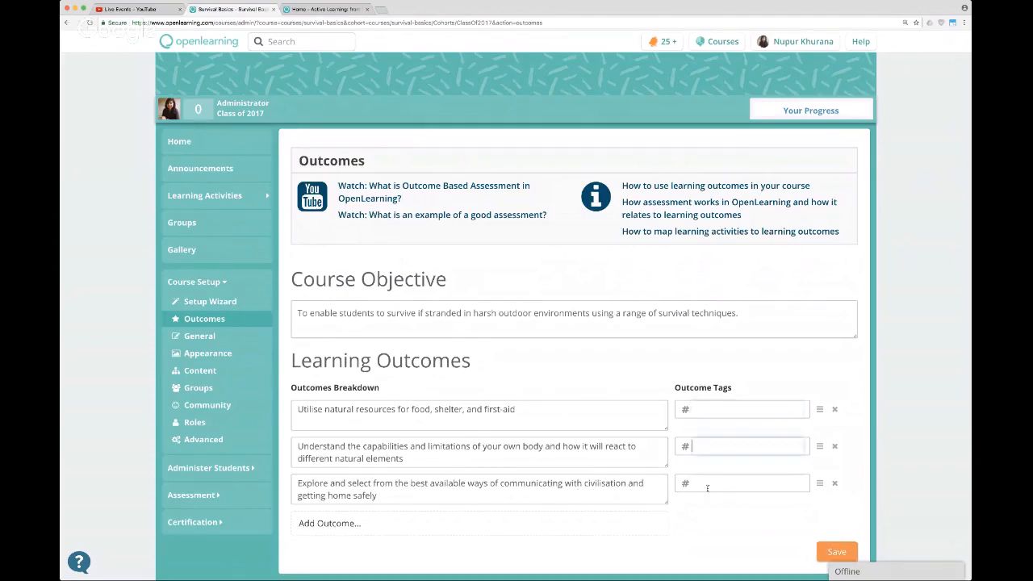
left_click(719, 483)
left_click(970, 175)
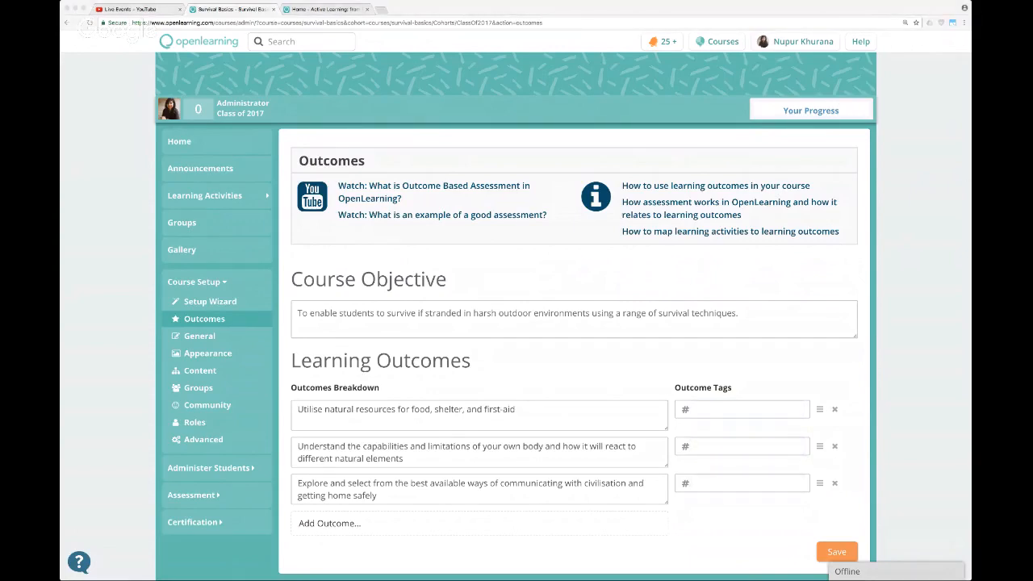
left_click(721, 412)
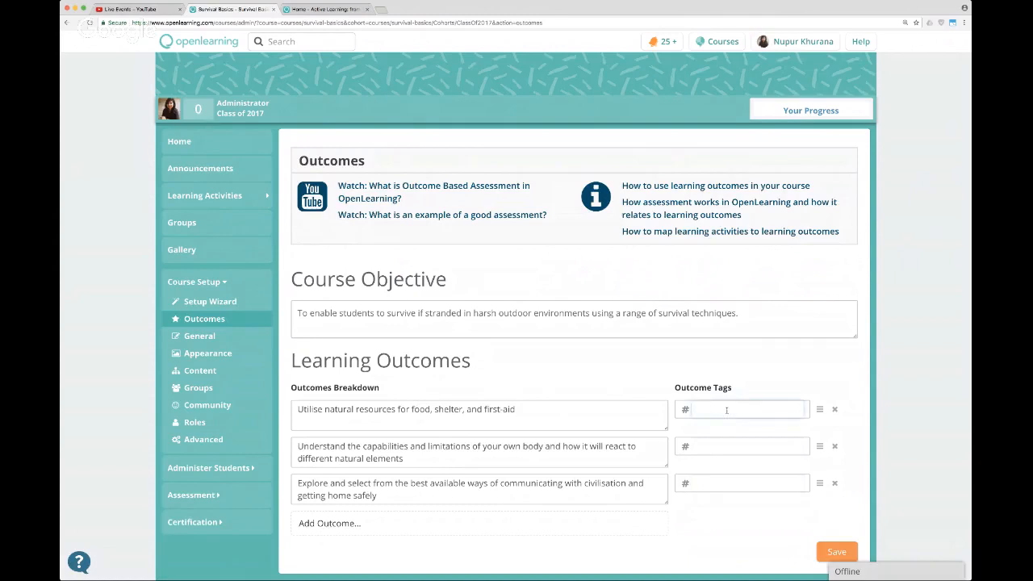
type("resources")
Tag the second learning outcome as "knowyourself" and the third as "gethome".
key("super+Tab")
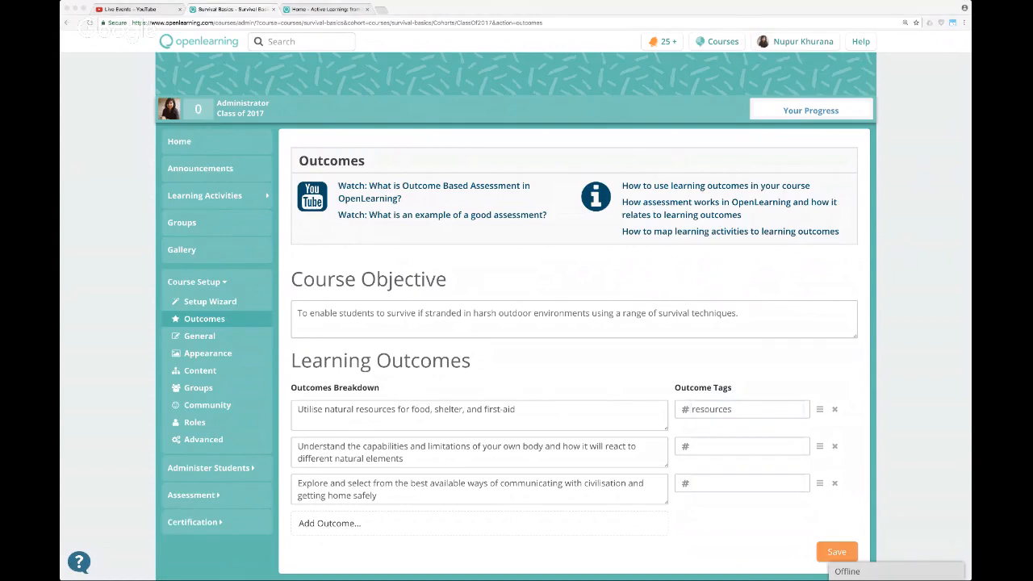
key("super+Tab")
left_click(726, 446)
type("knowyourself")
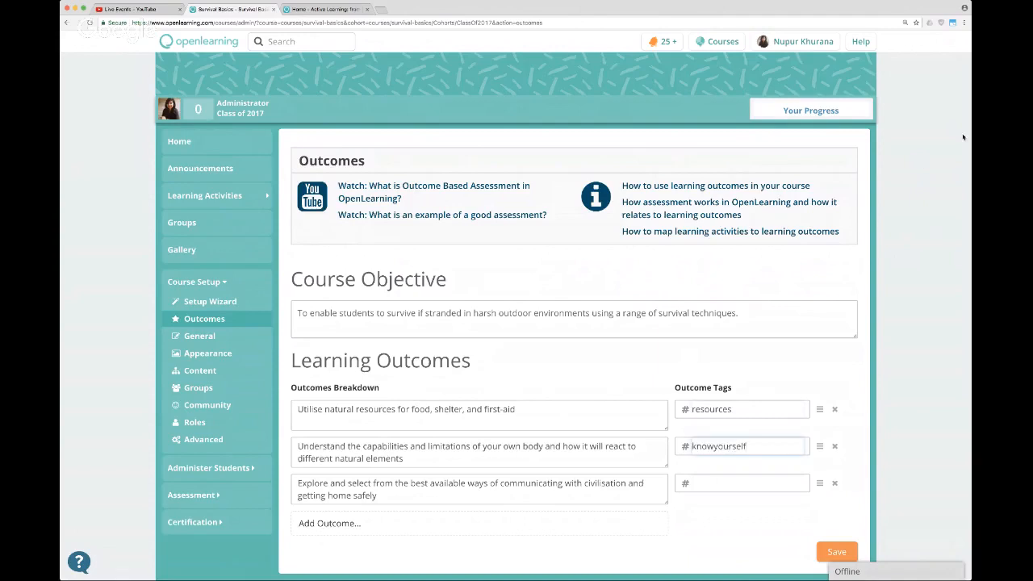
key("super+Tab")
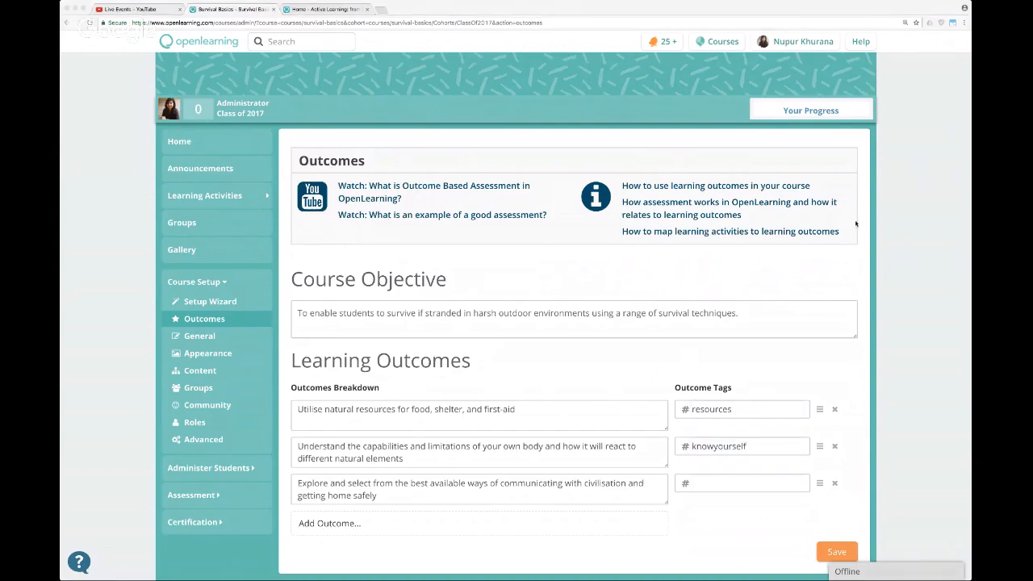
key("super+Tab")
left_click(734, 482)
type("gethome")
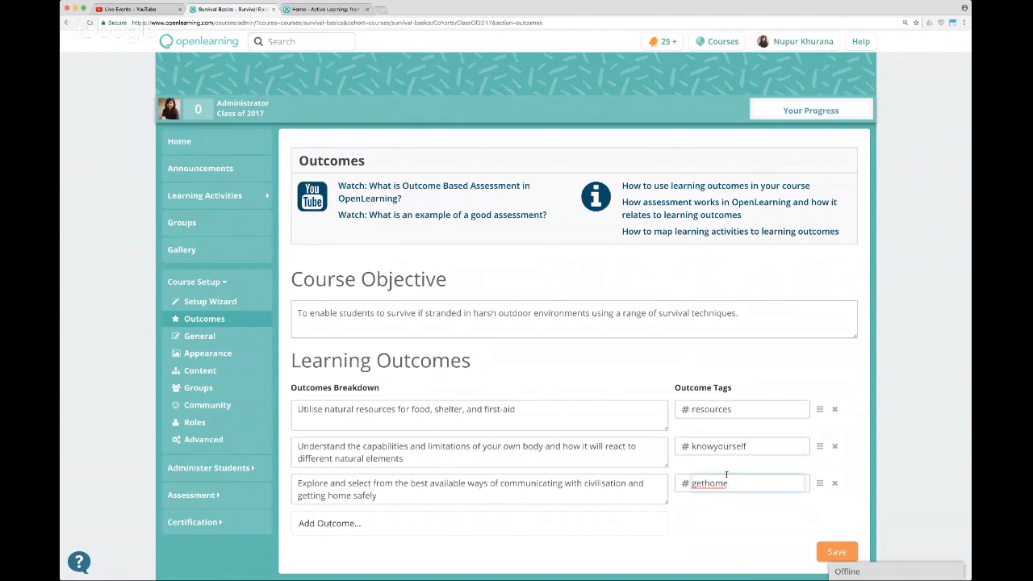
Save the course objective together with the three tagged learning outcomes.
left_click(767, 357)
scroll(767, 356, "down", 1)
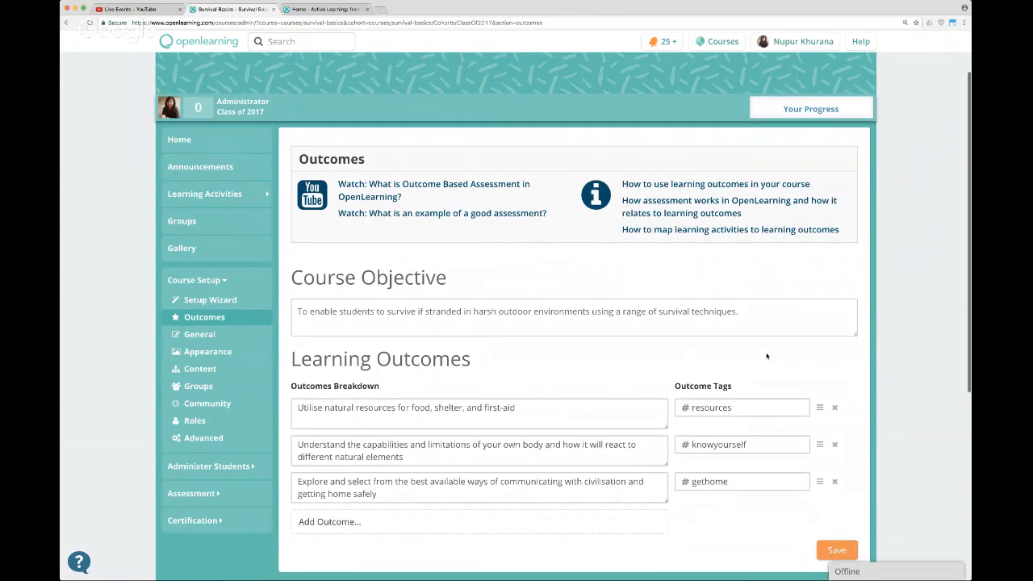
scroll(766, 356, "down", 1)
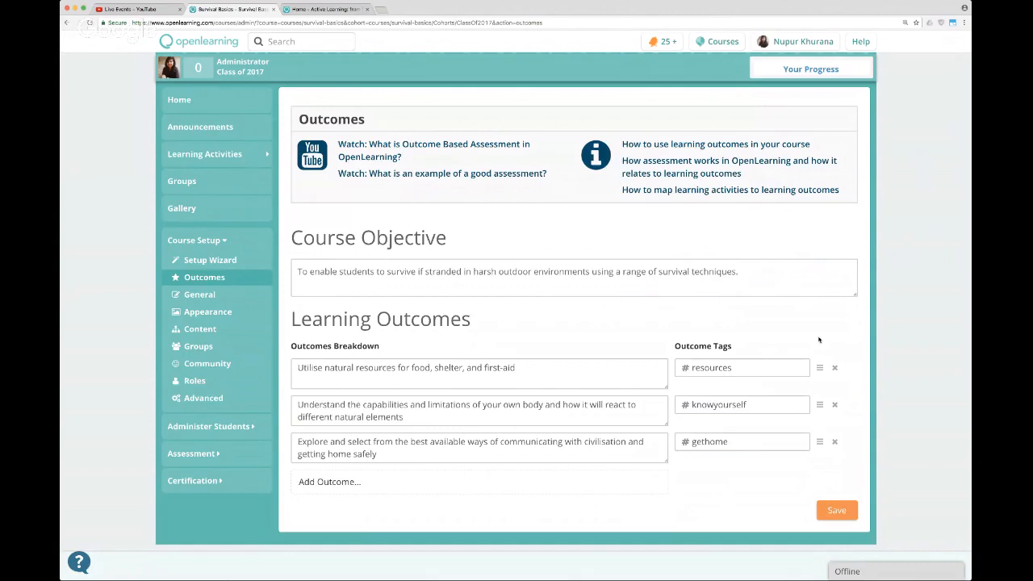
left_click(834, 508)
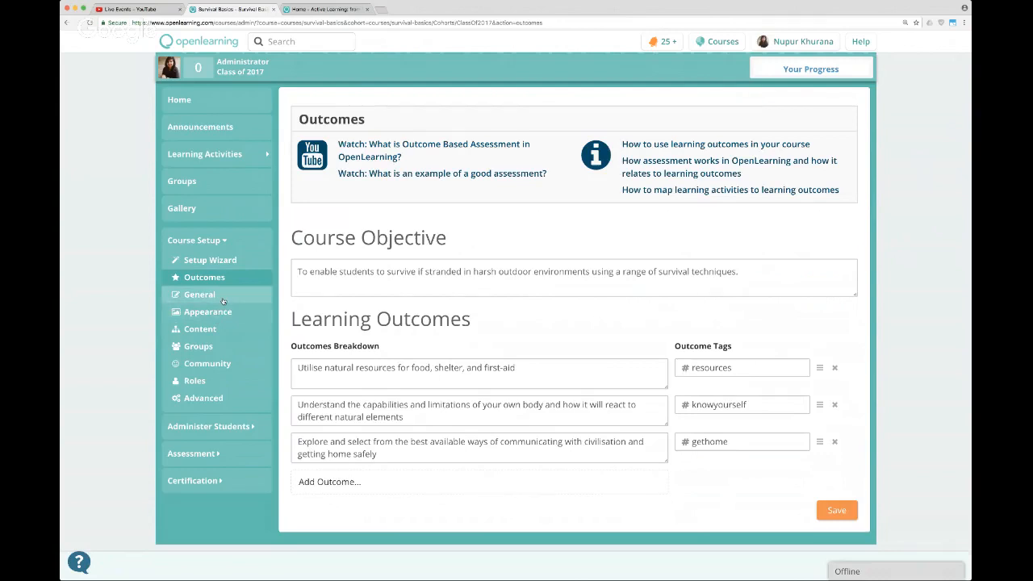
Open the General page of the course setup and examine its course status, name and thumbnail settings.
left_click(192, 300)
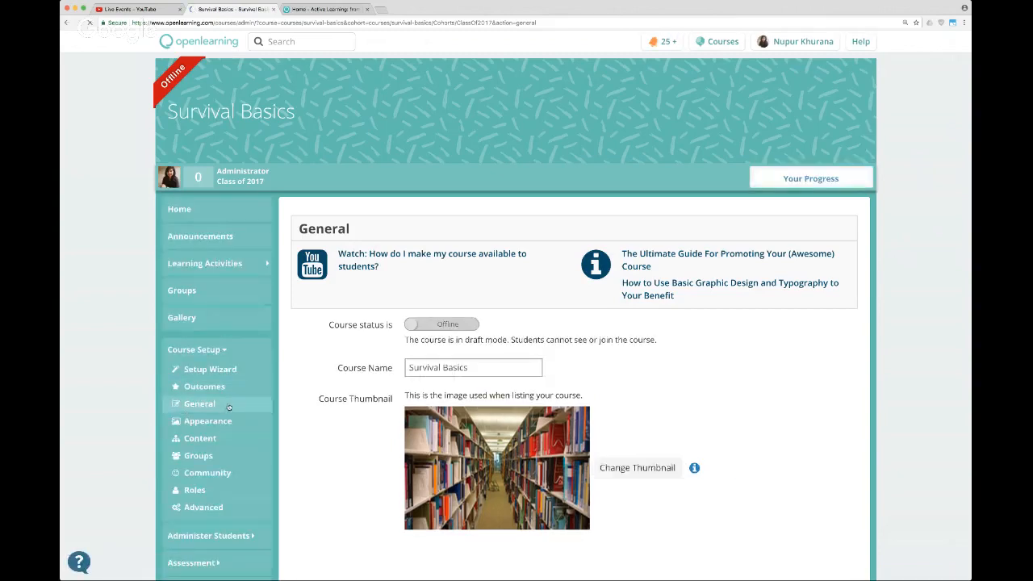
scroll(624, 339, "down", 1)
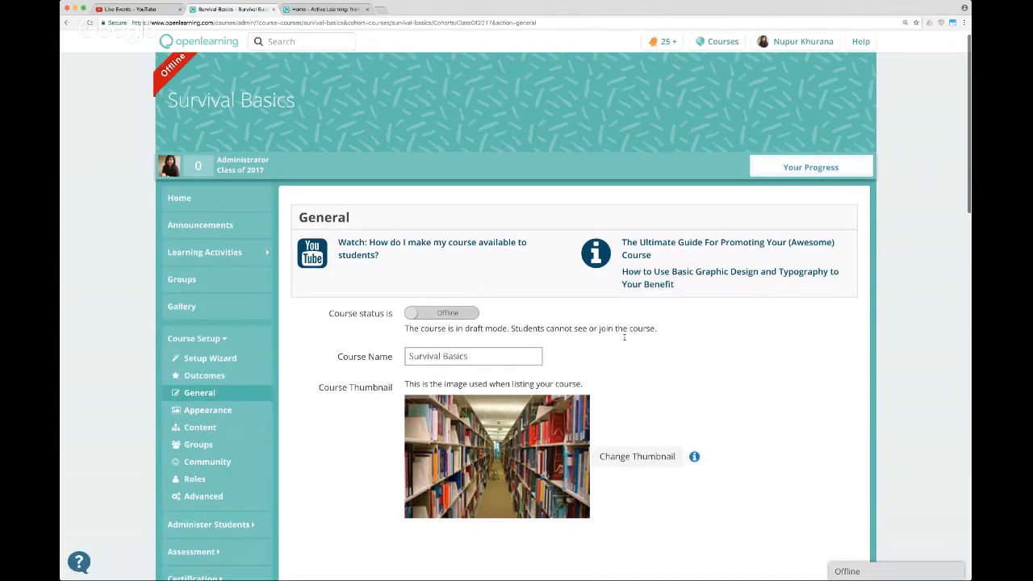
scroll(624, 339, "down", 1)
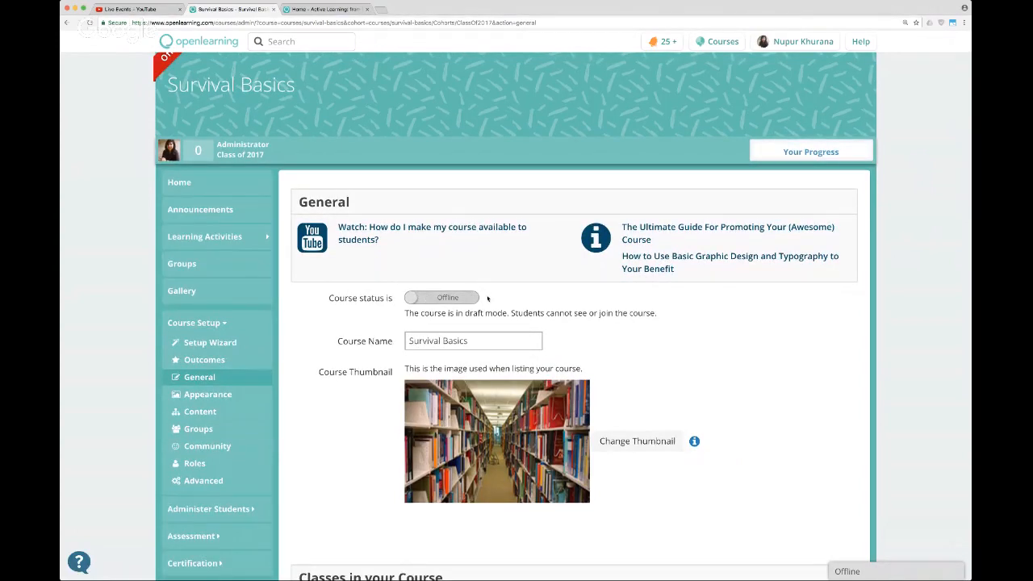
scroll(500, 299, "up", 1)
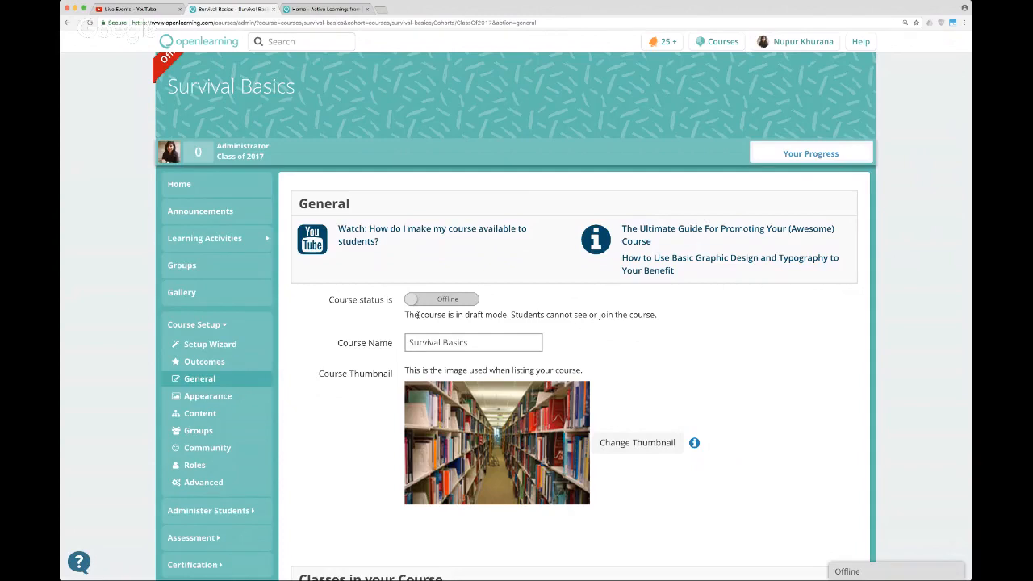
scroll(662, 325, "down", 1)
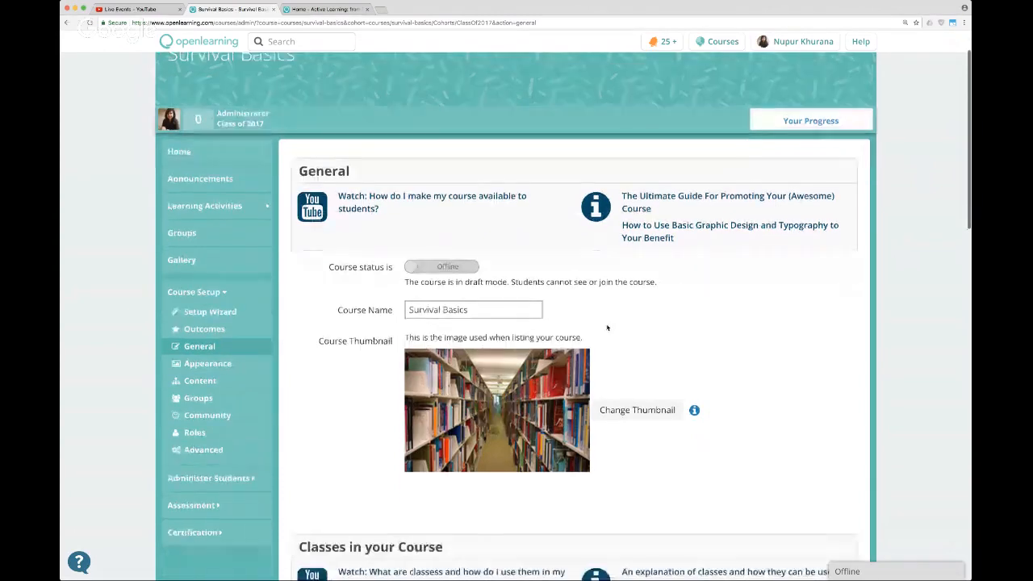
left_click(481, 310)
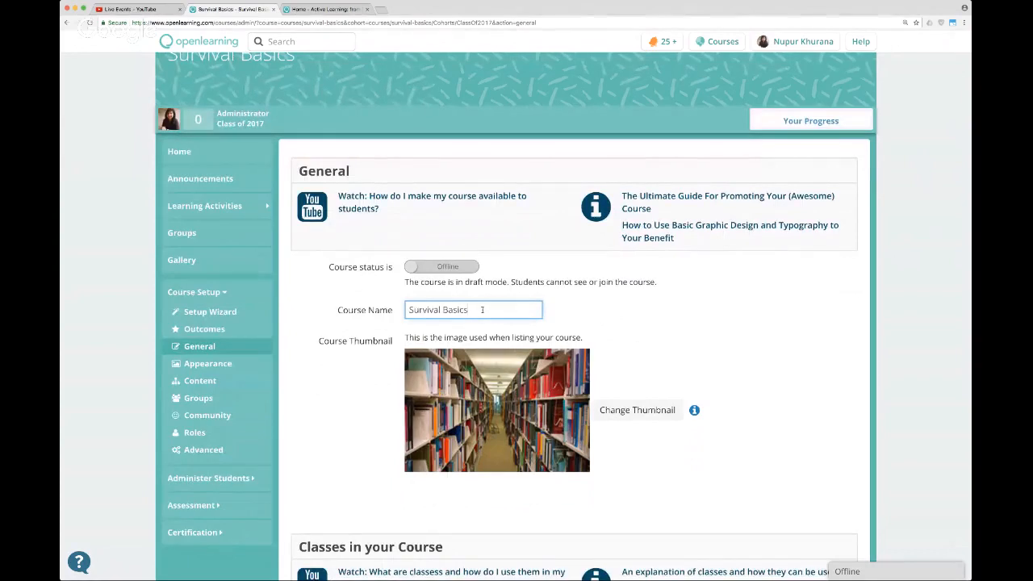
left_click(625, 311)
scroll(624, 312, "up", 1)
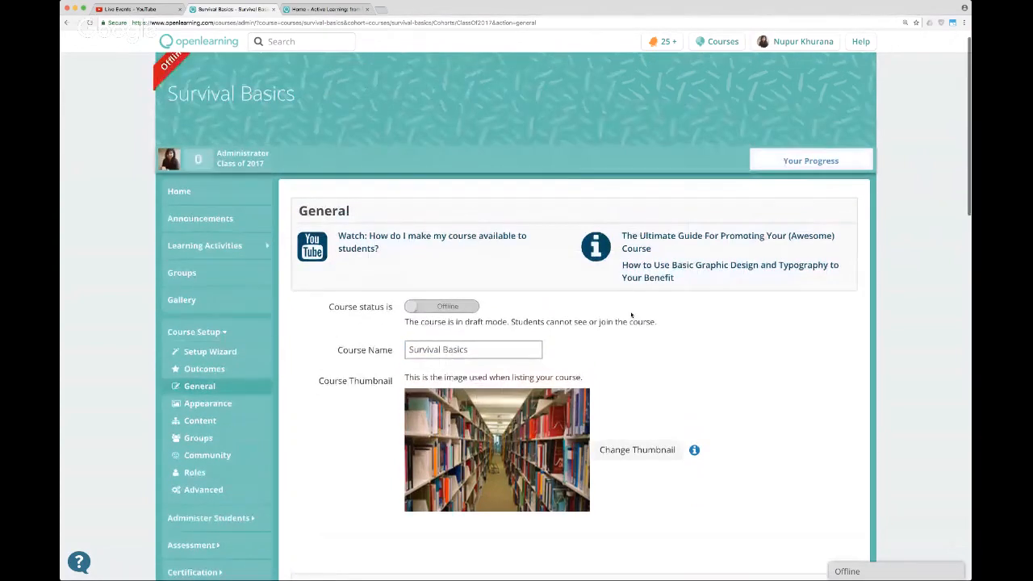
scroll(624, 312, "down", 2)
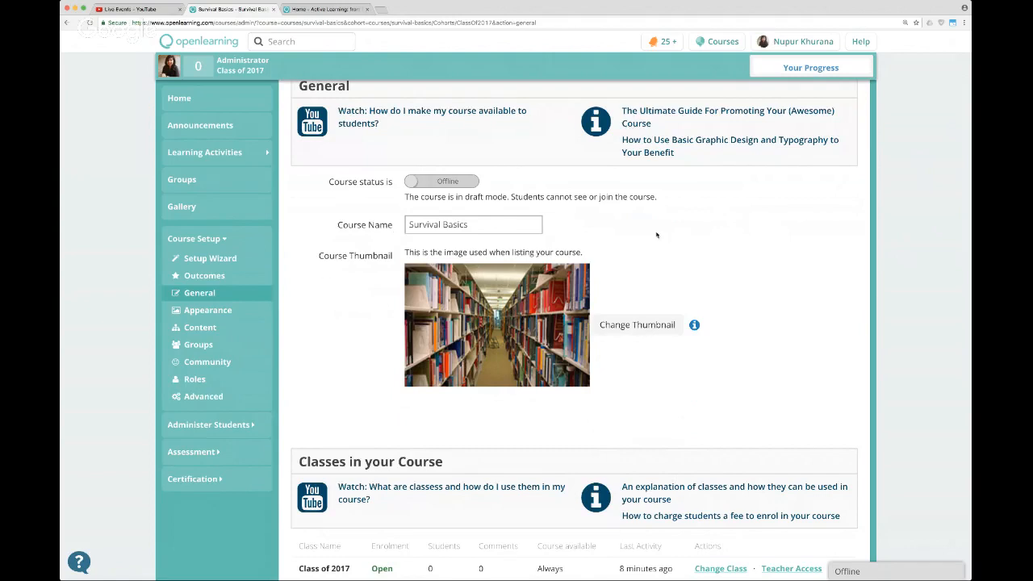
scroll(741, 274, "up", 1)
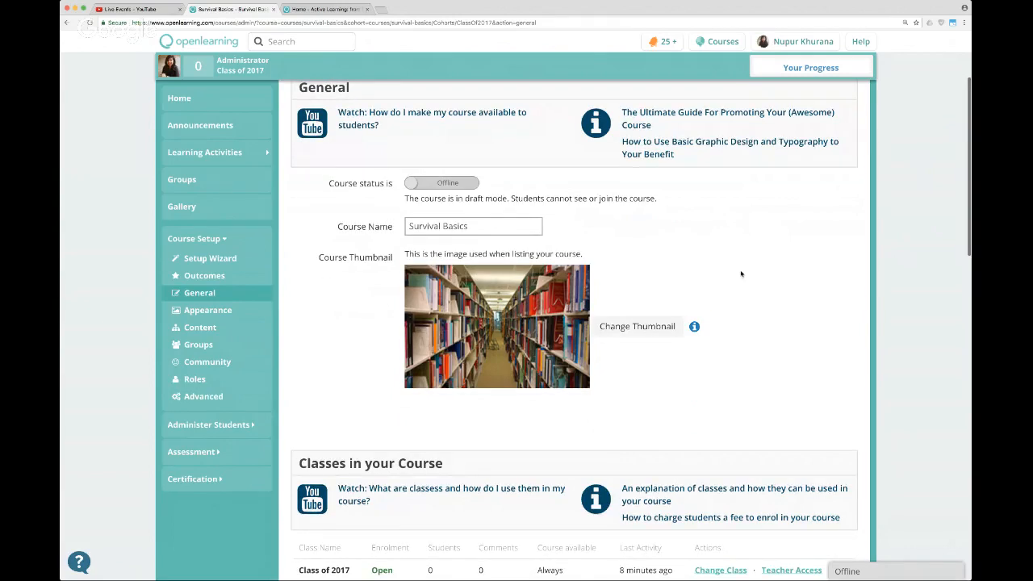
Open the Class of 2017 settings, try the Invite Only and Requires Payment enrolment options, reselect Anyone and close without saving.
scroll(740, 273, "down", 3)
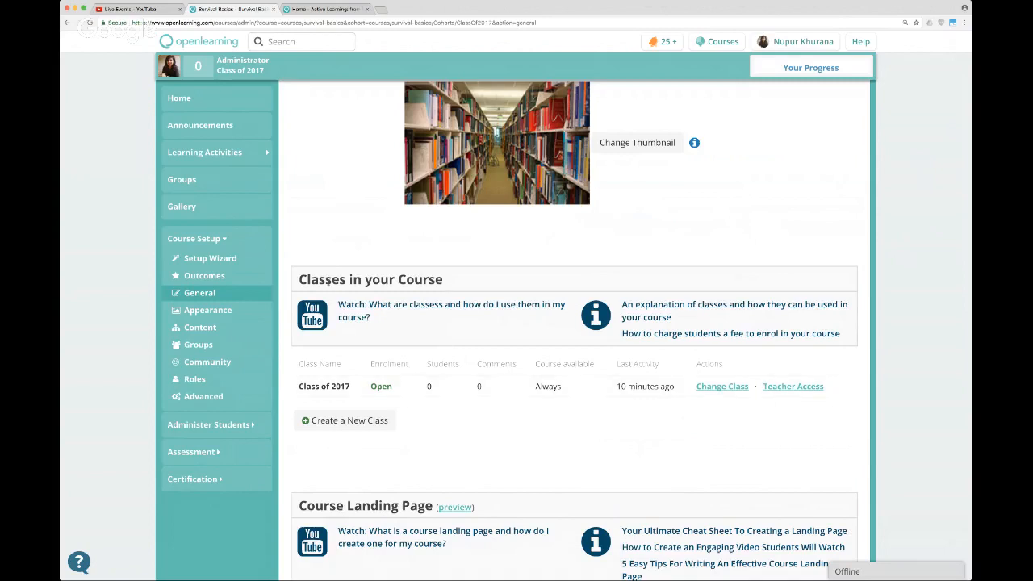
left_click(722, 387)
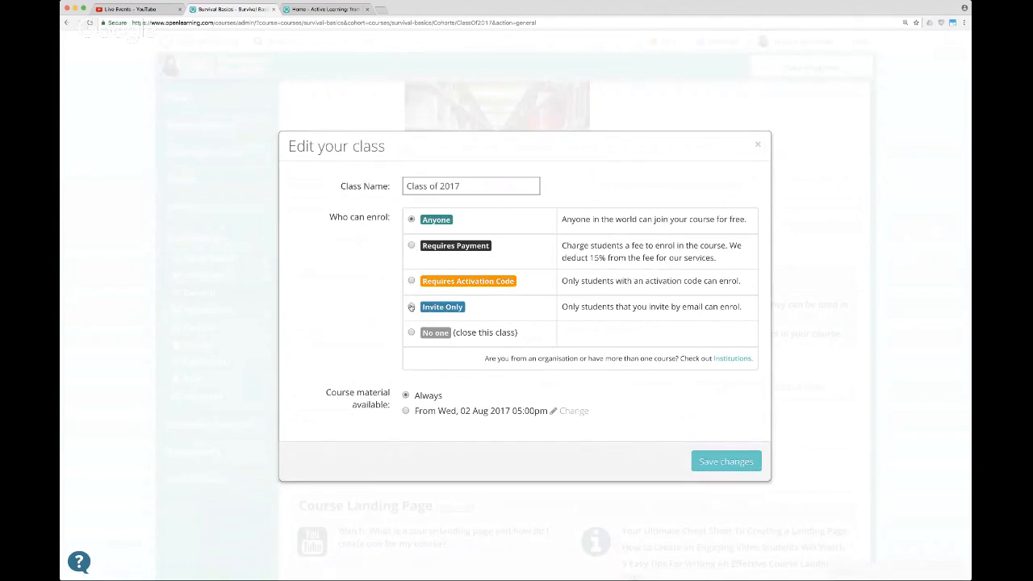
left_click(411, 306)
left_click(412, 247)
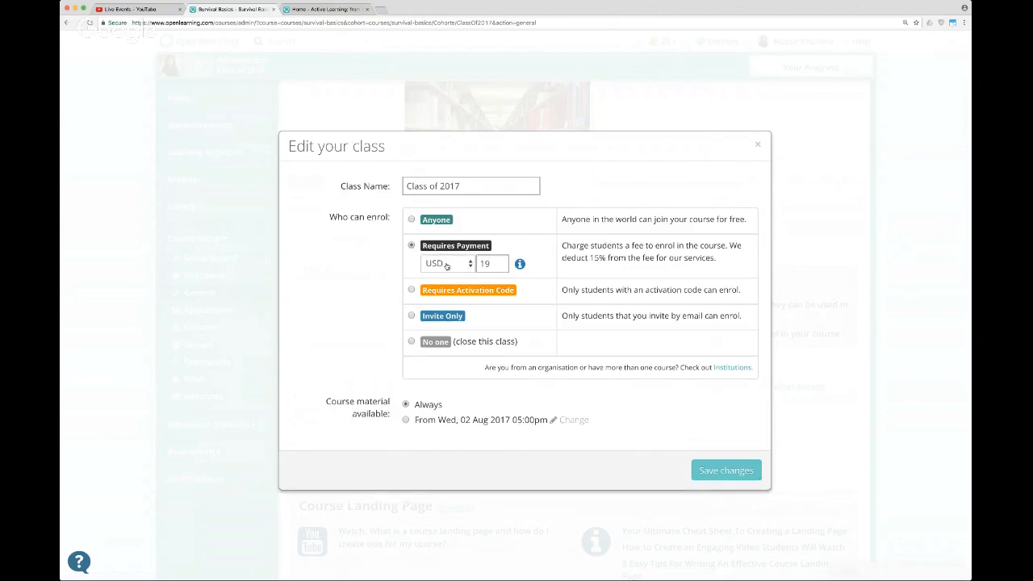
left_click(413, 221)
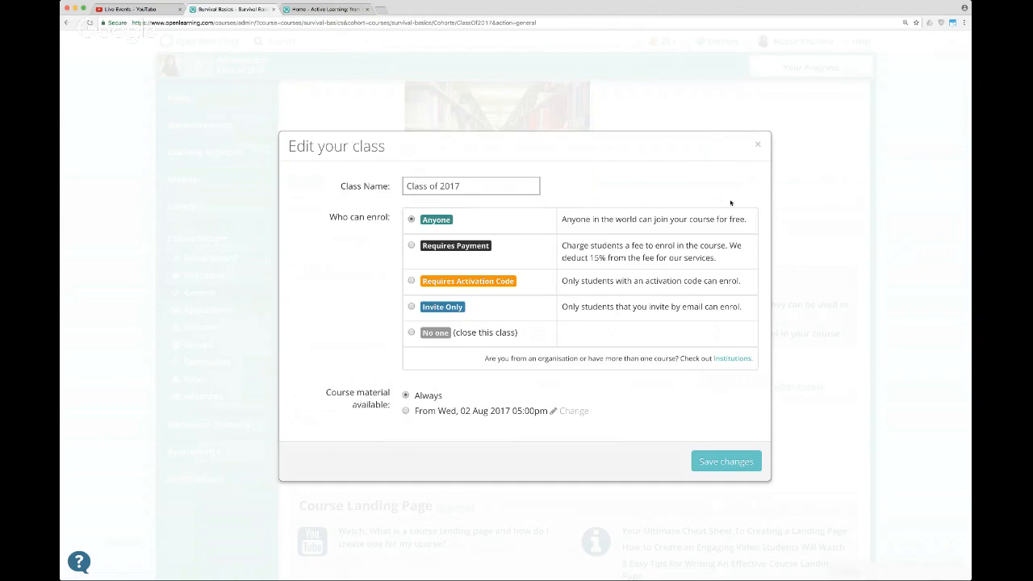
left_click(758, 146)
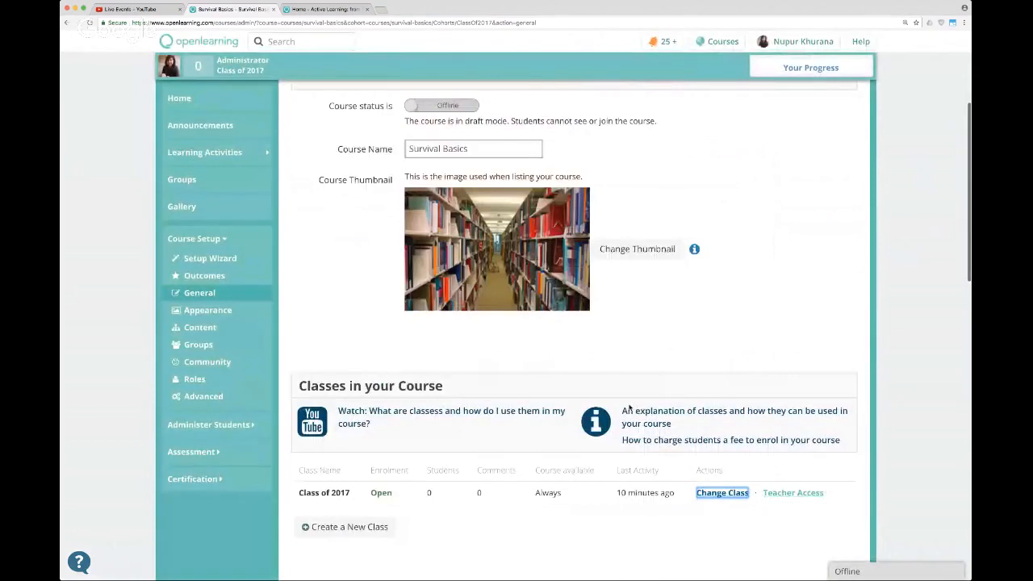
Examine the Course Landing Page section, including its promotional video or picture, logo, course summary and information for non-enrolled visitors.
scroll(629, 407, "down", 5)
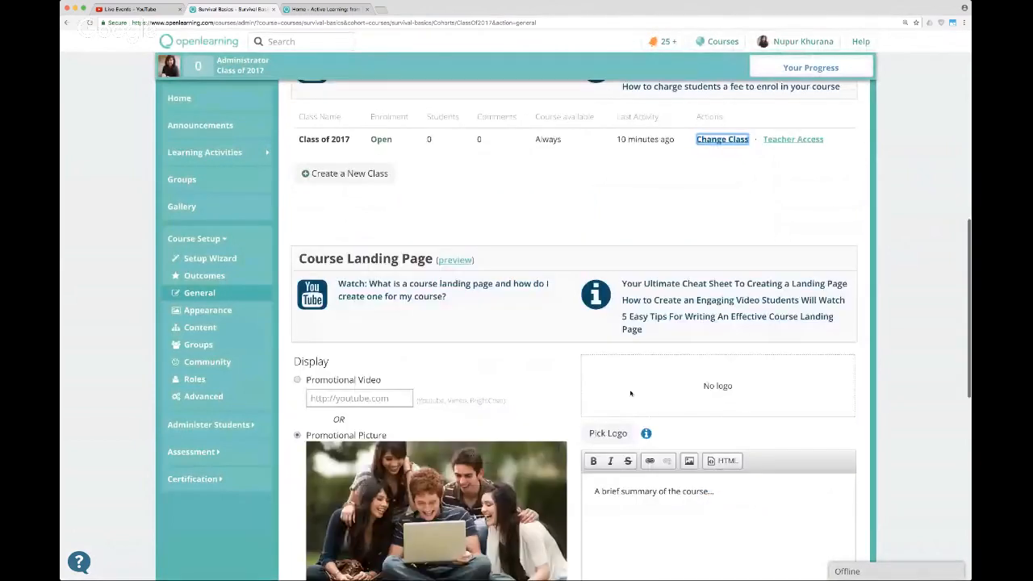
scroll(630, 394, "down", 1)
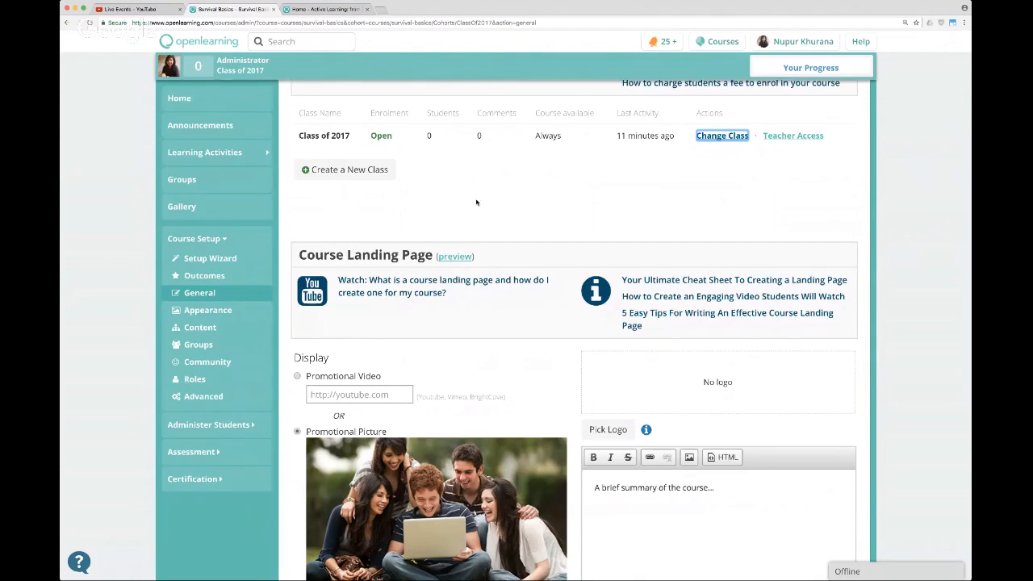
scroll(484, 204, "down", 3)
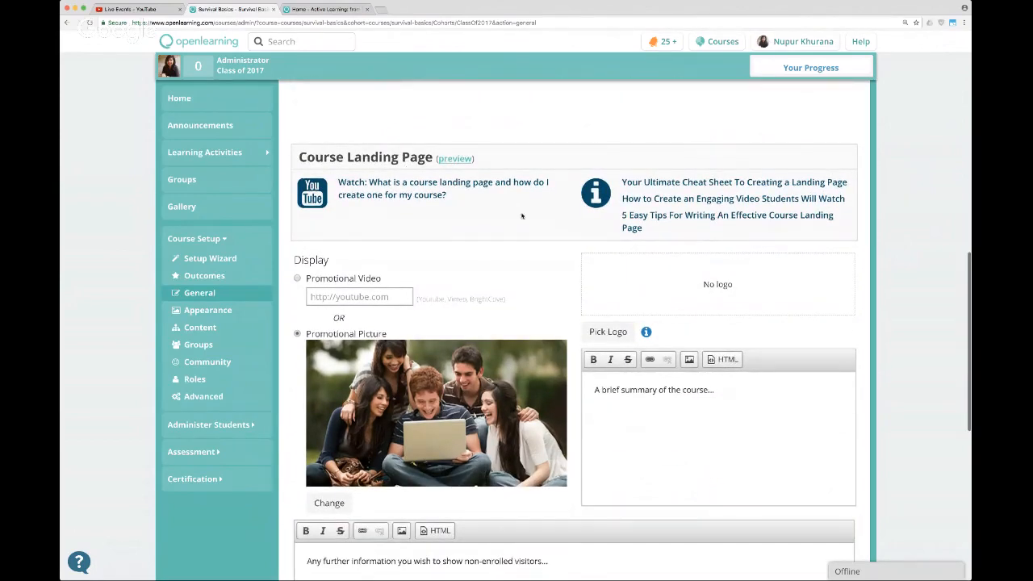
scroll(549, 237, "up", 1)
scroll(549, 238, "down", 2)
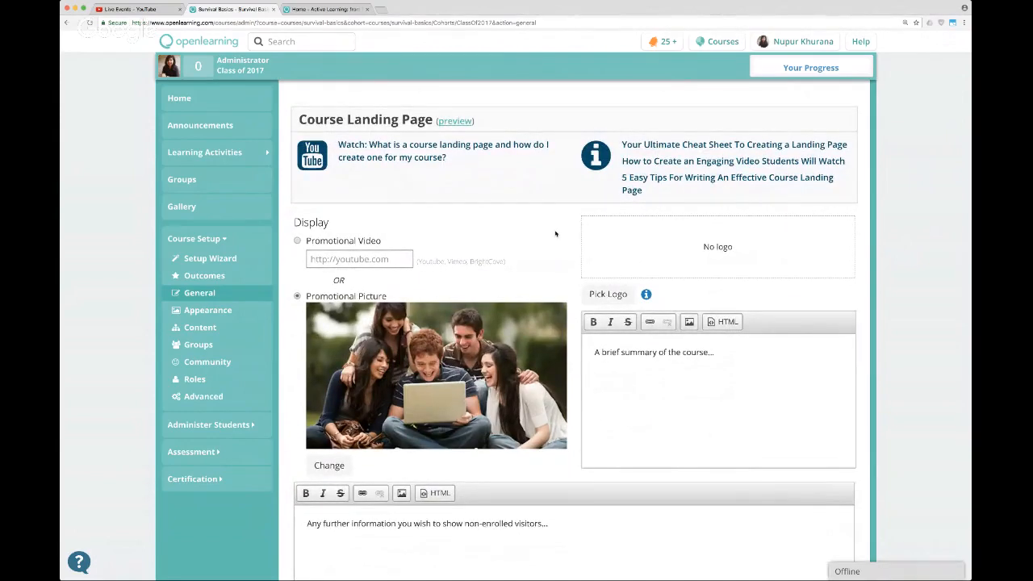
scroll(555, 234, "down", 1)
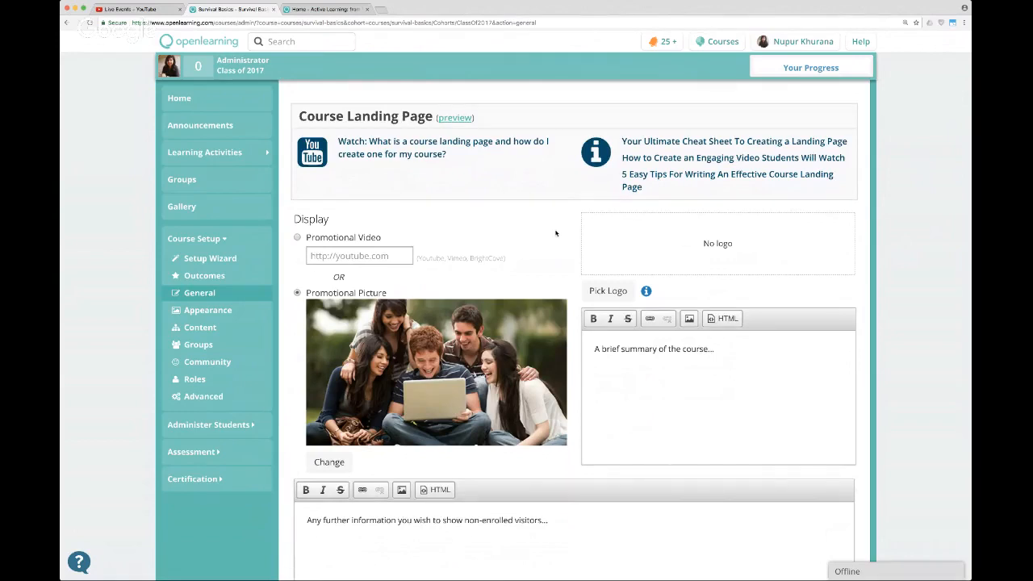
scroll(555, 234, "down", 1)
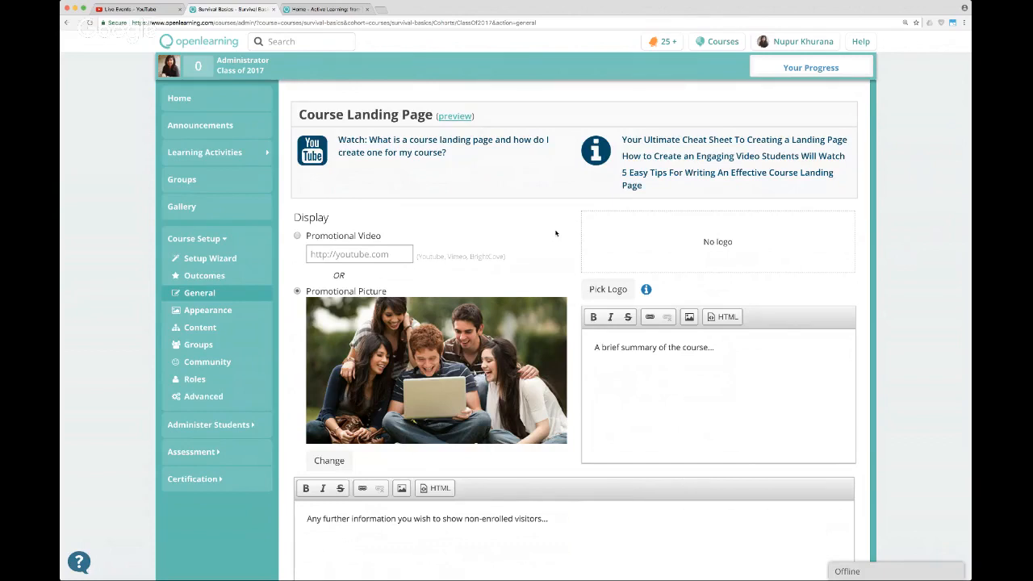
scroll(555, 233, "down", 2)
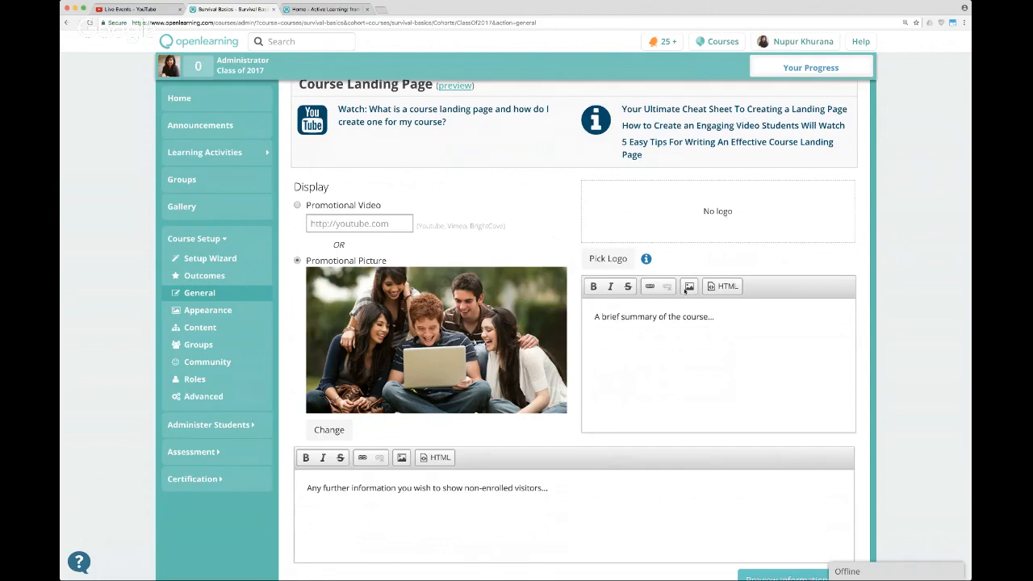
scroll(678, 368, "up", 1)
left_click(968, 110)
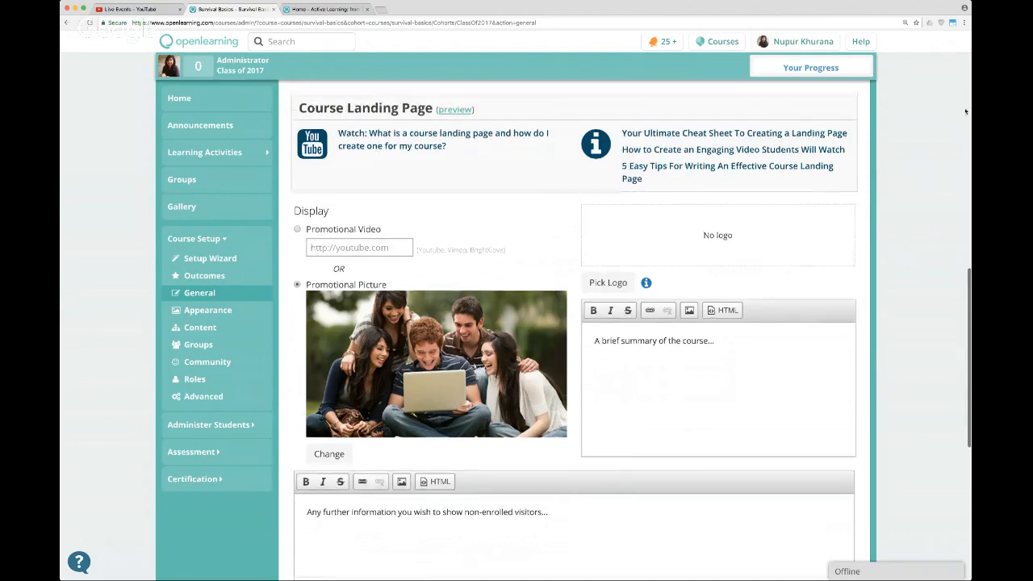
scroll(869, 204, "down", 5)
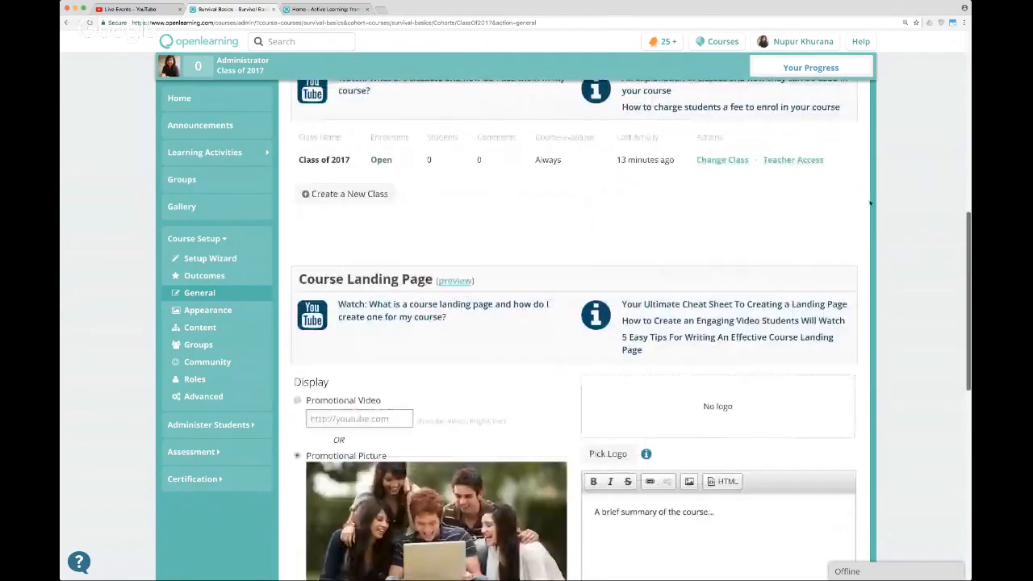
scroll(870, 204, "down", 1)
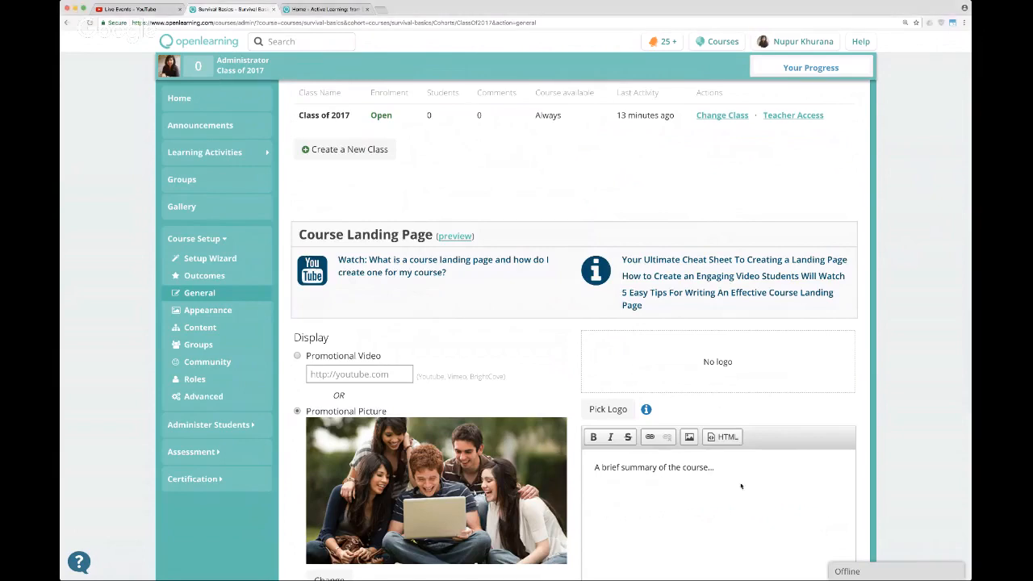
Replace the landing page's placeholder summary with the prepared course description covering the target audience, outcomes, and duration of 4 hours x 3 weeks.
left_click_drag(724, 470, 584, 459)
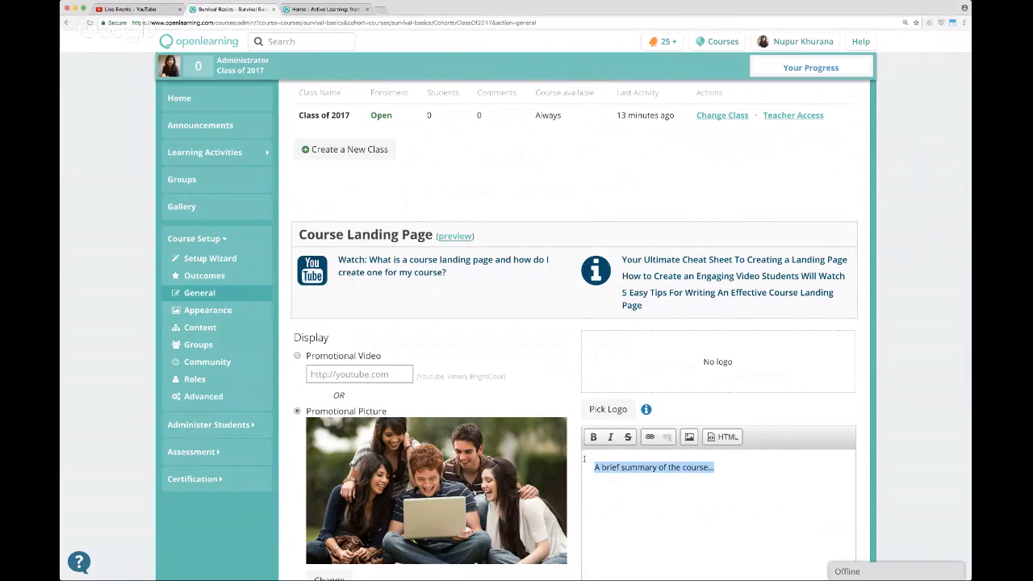
key("ctrl+v")
scroll(746, 337, "down", 5)
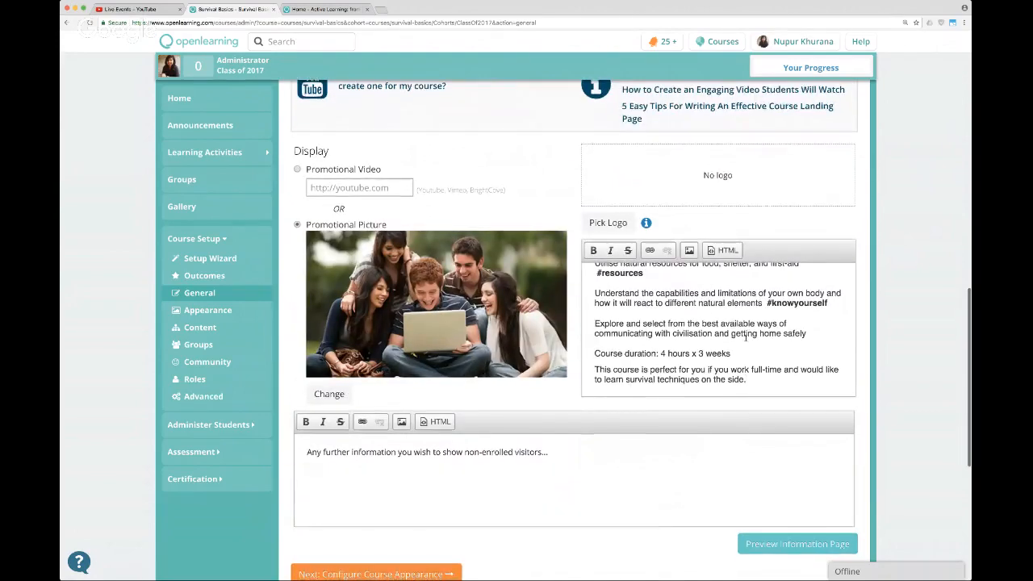
scroll(746, 337, "up", 3)
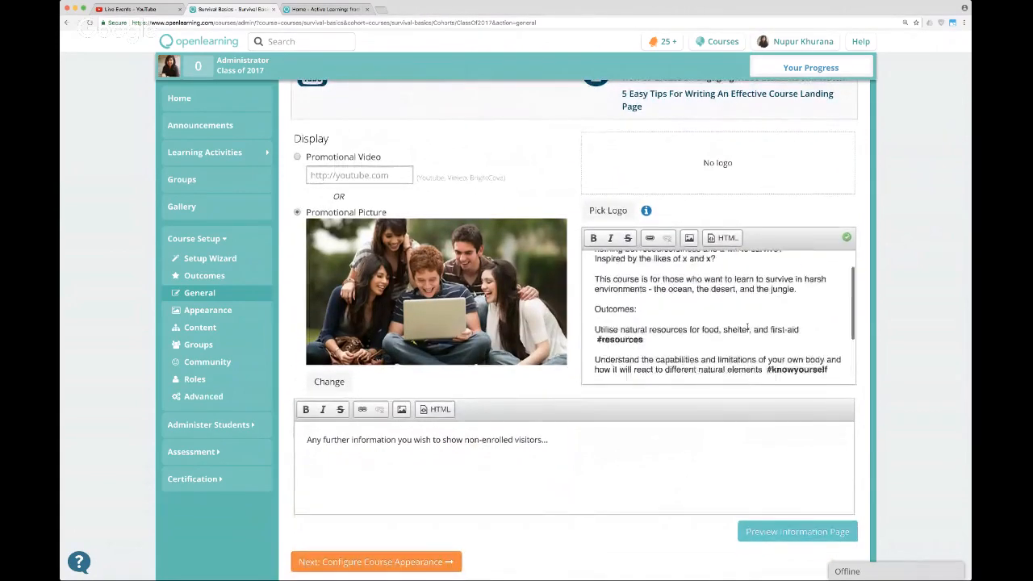
scroll(747, 327, "up", 5)
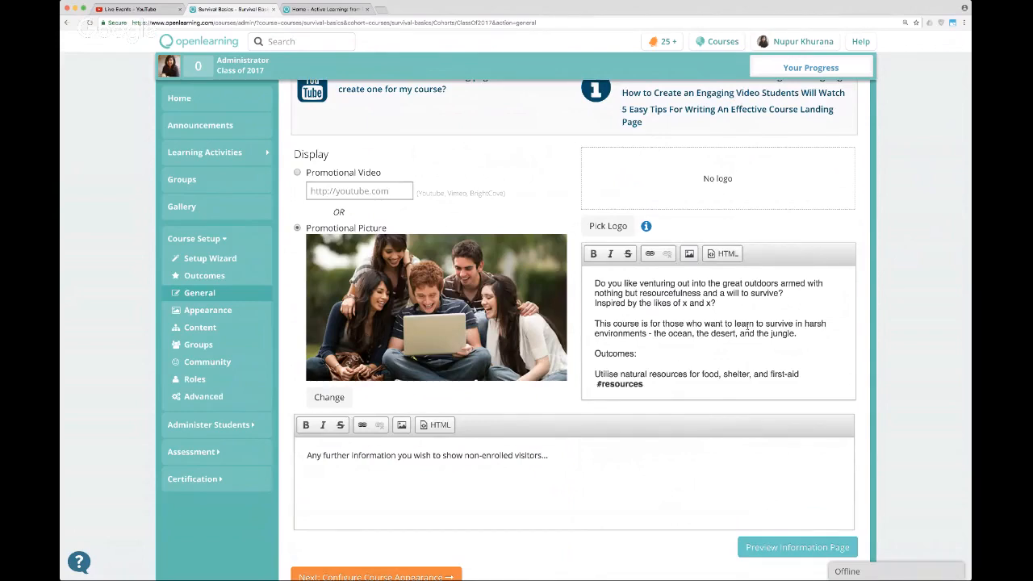
scroll(790, 315, "up", 1)
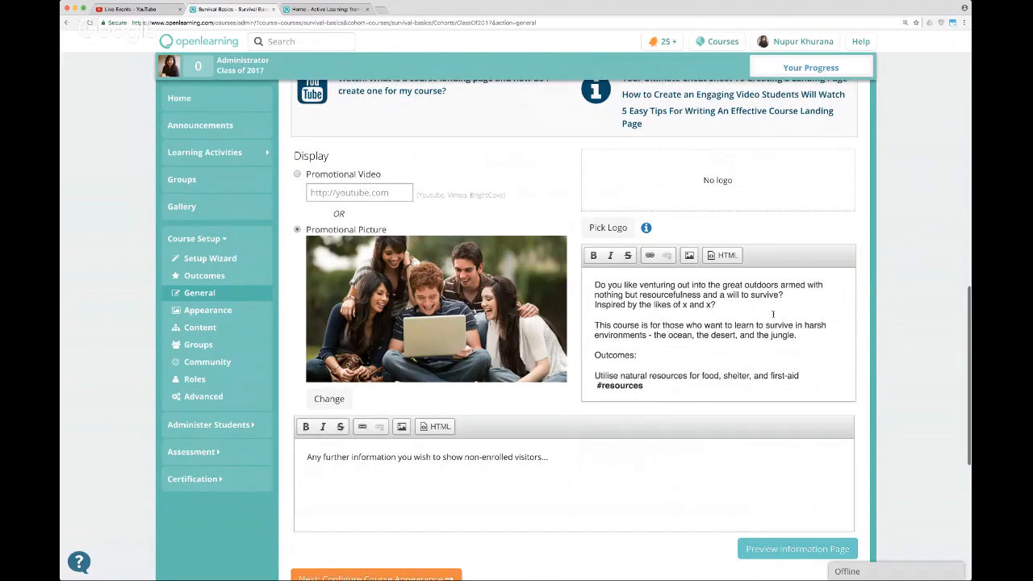
scroll(772, 315, "down", 5)
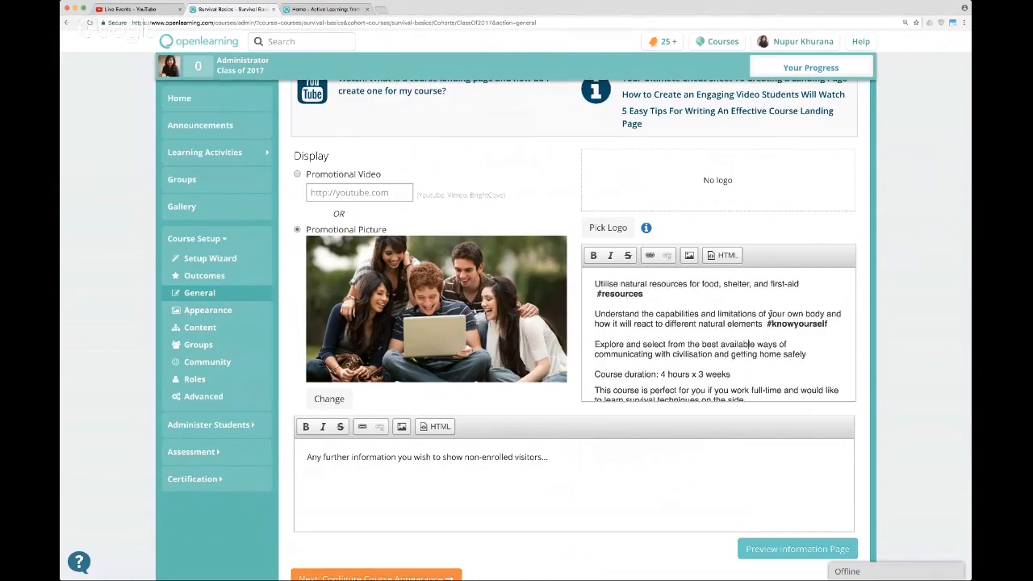
scroll(768, 316, "down", 1)
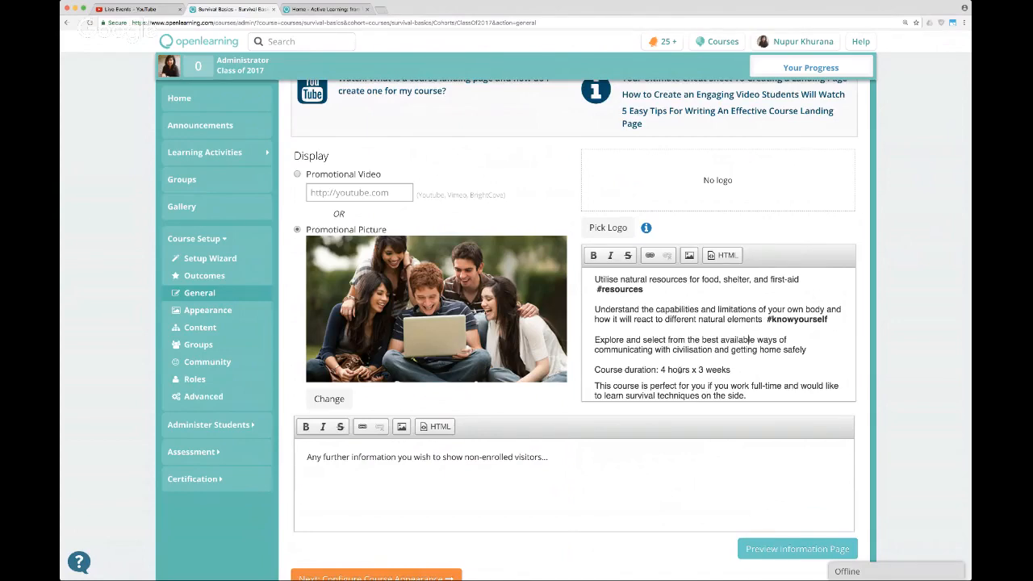
scroll(680, 369, "down", 1)
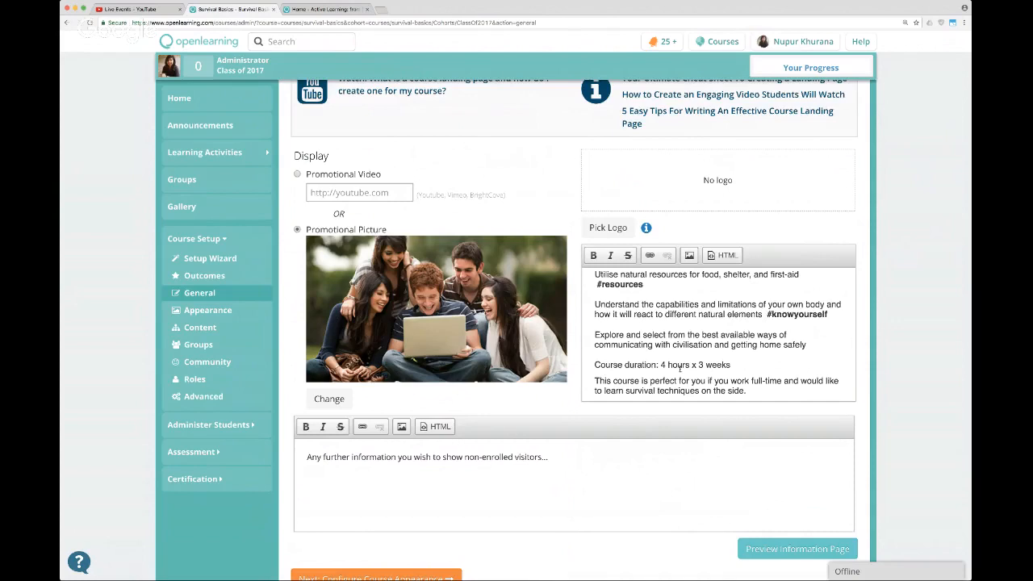
scroll(679, 369, "down", 1)
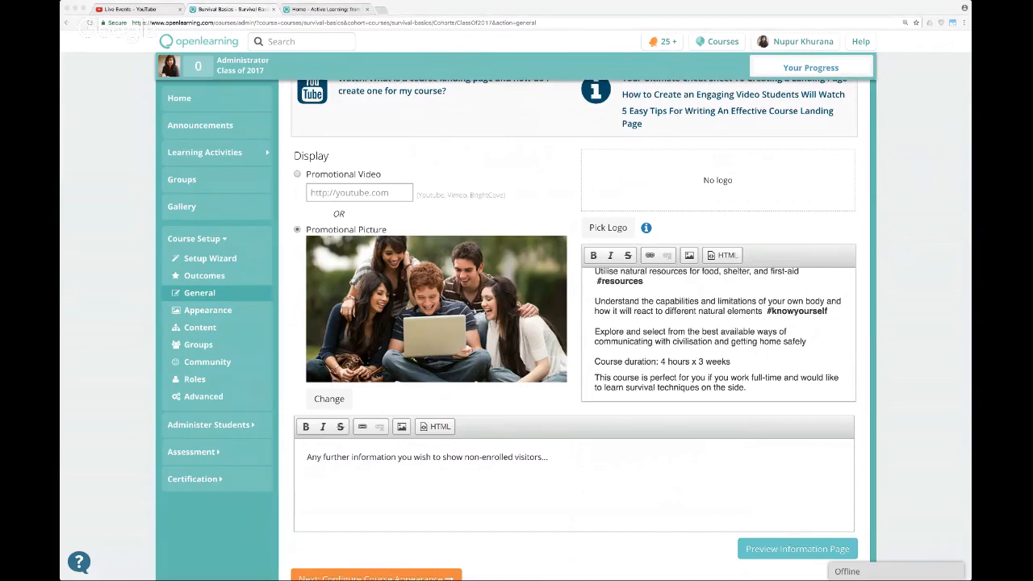
Add a "Who can join" paragraph at the end of the course summary, inviting anyone with an adventuring spirit.
left_click(754, 355)
left_click(756, 386)
key("Return")
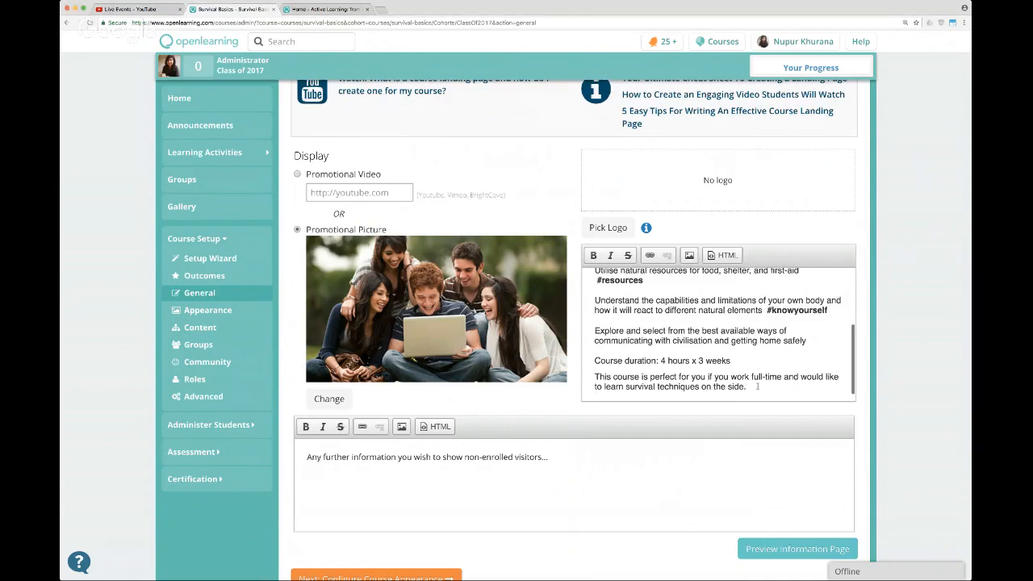
type("Who can join: Anyone with an adventuring spirit who'd like to take care of themselves and others with them if they get lost or are stranded in the harsh outdoors")
left_click(970, 105)
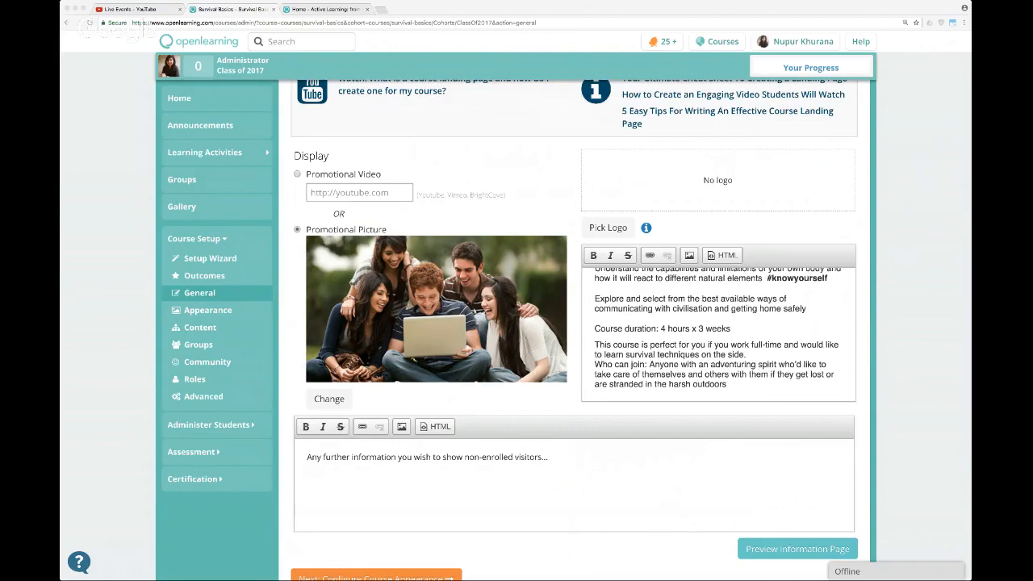
Replace the placeholder text for non-enrolled visitors with the prepared paragraph about a like-minded community, no formal assignments or deadlines, and challenging real-world activities.
left_click(516, 460)
key("super+a")
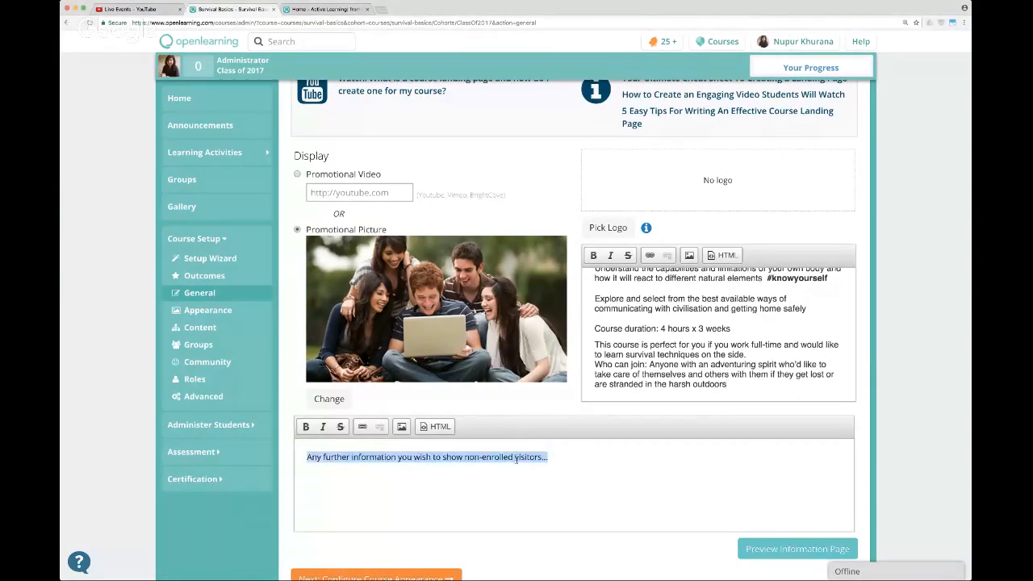
type("This course encourages students to form a like-minded community that can share knowledge and experience. While there are no formal assignments or deadlines in the course, there will be lots of challenging activities for you to do in the real world!")
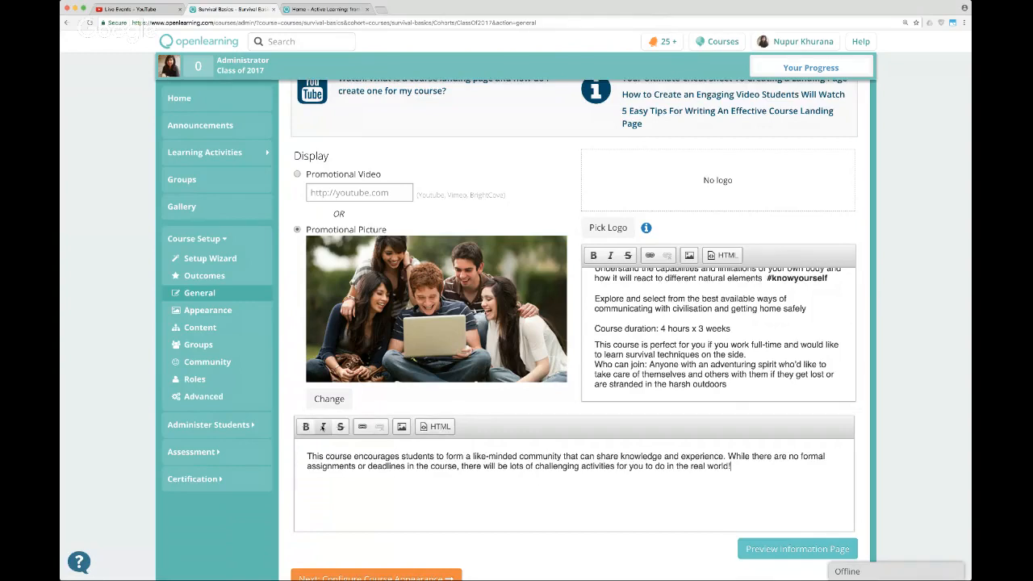
scroll(771, 398, "up", 3)
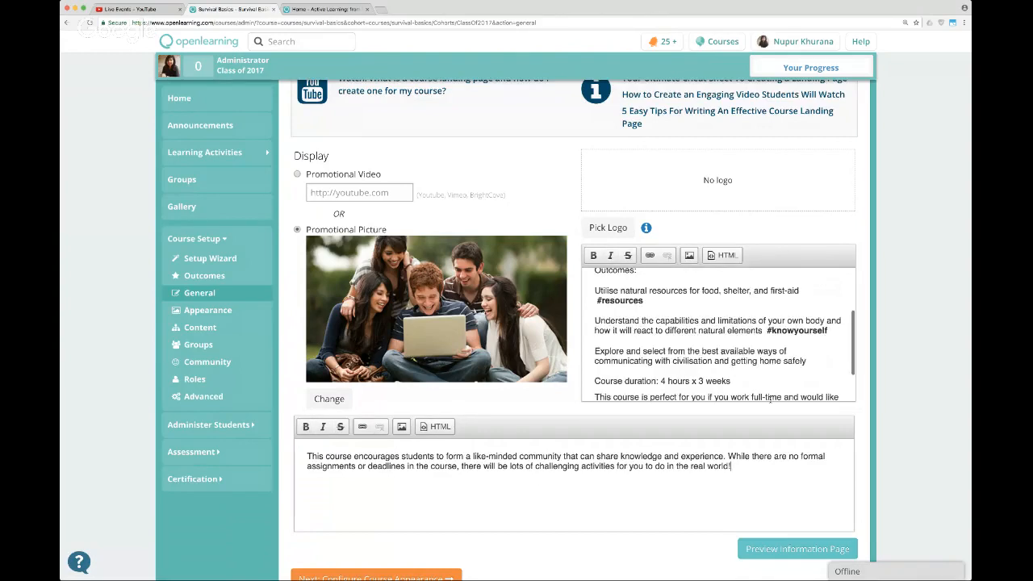
scroll(770, 399, "up", 2)
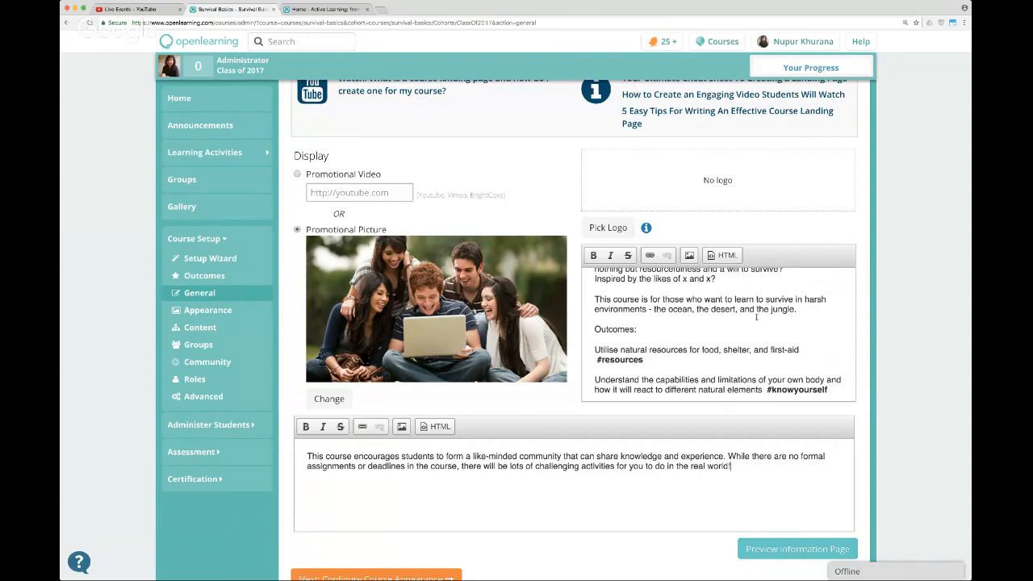
scroll(771, 413, "up", 2)
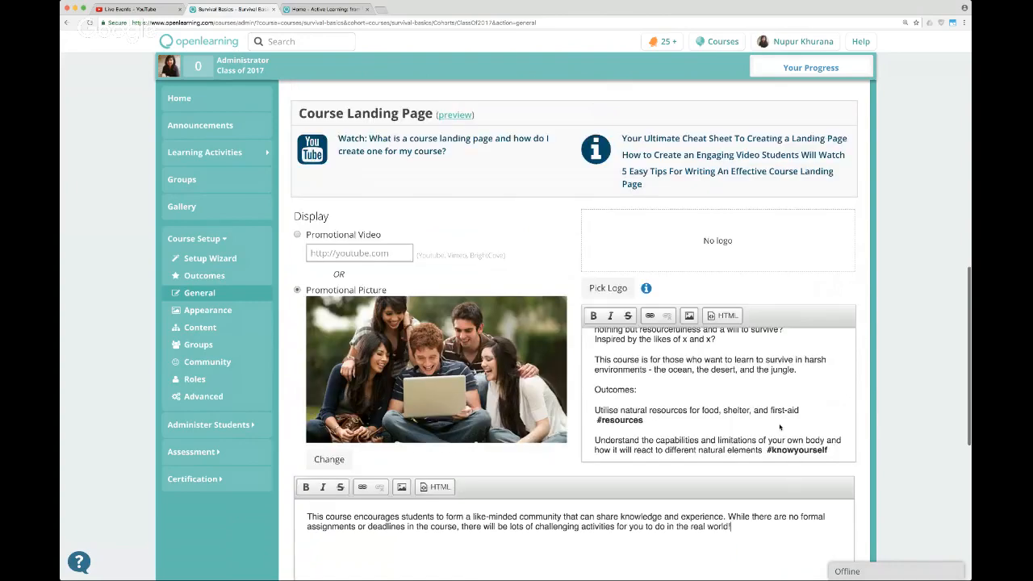
Continue to the course appearance settings and change the course banner to the campfire image titled "Survival Basics".
scroll(779, 427, "down", 5)
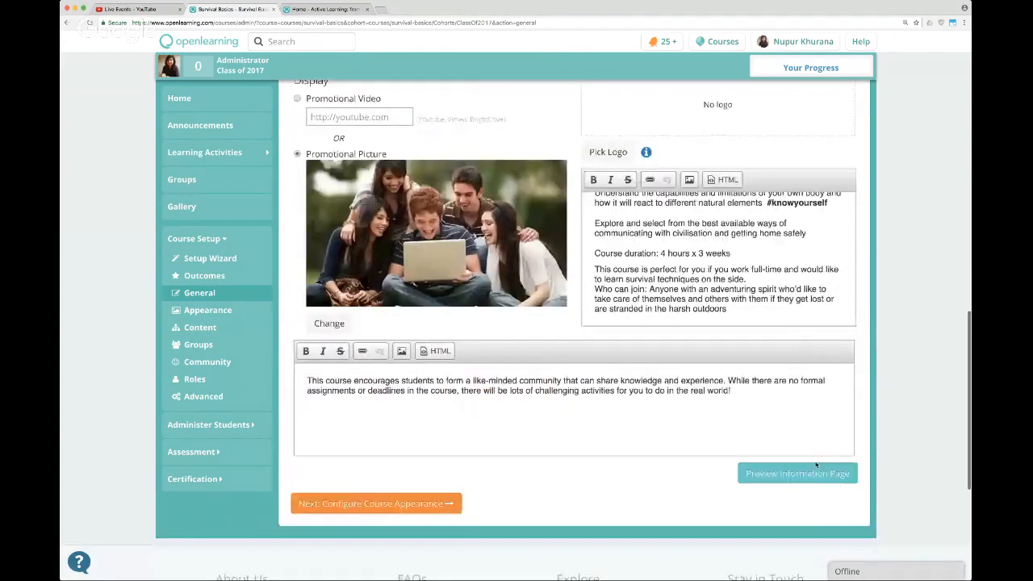
left_click(415, 504)
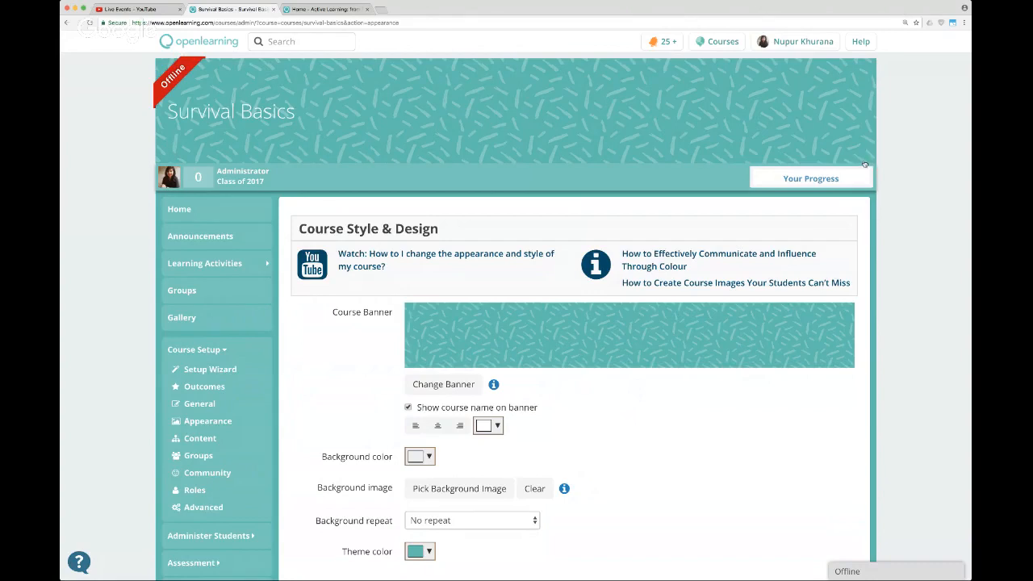
left_click(447, 390)
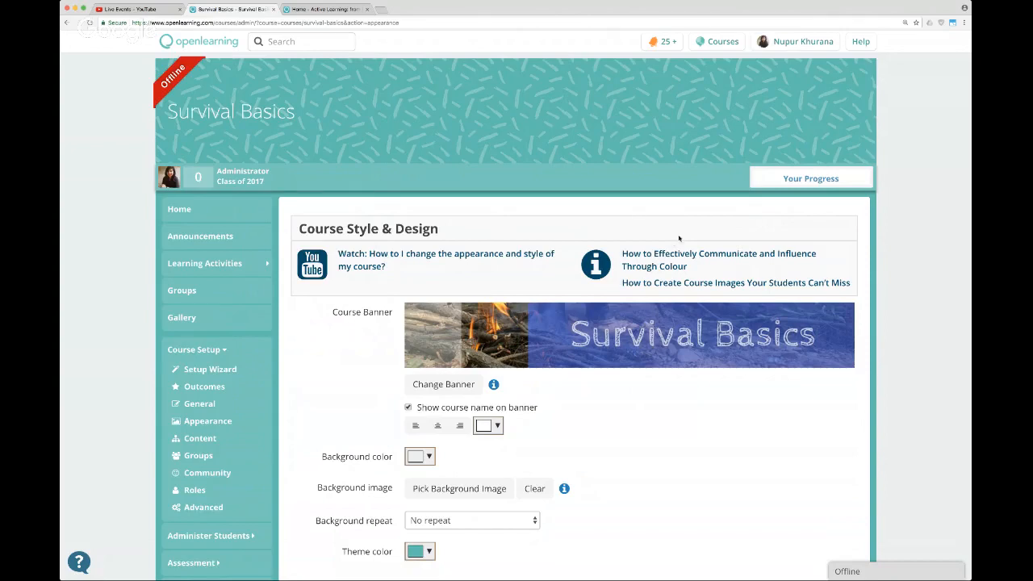
scroll(650, 370, "down", 1)
scroll(650, 369, "down", 2)
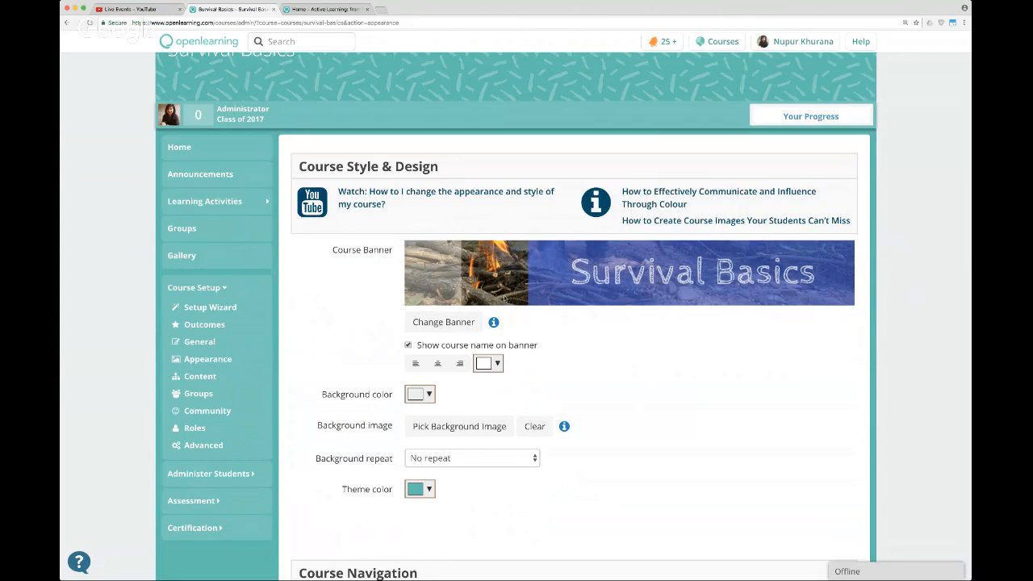
Turn off the course name on the banner and set the course background colour to light grey (#ccd1d9).
mouse_move(493, 322)
left_click(408, 344)
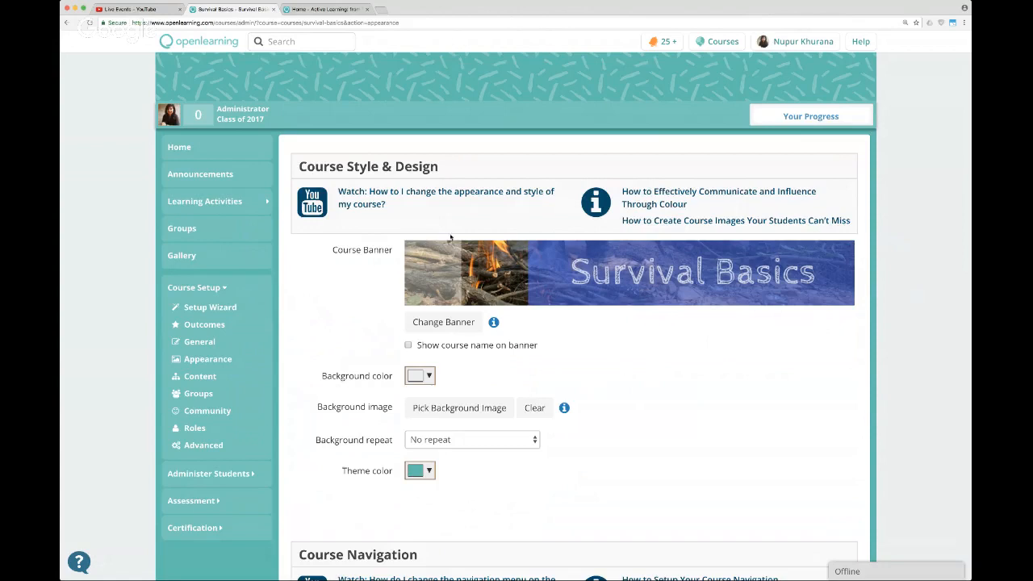
scroll(530, 326, "down", 1)
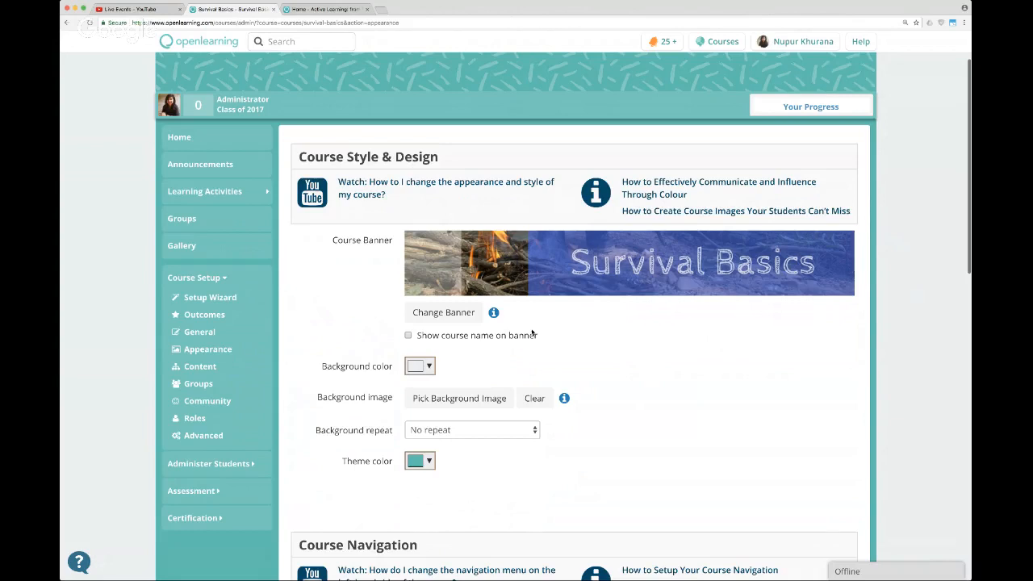
scroll(531, 331, "down", 2)
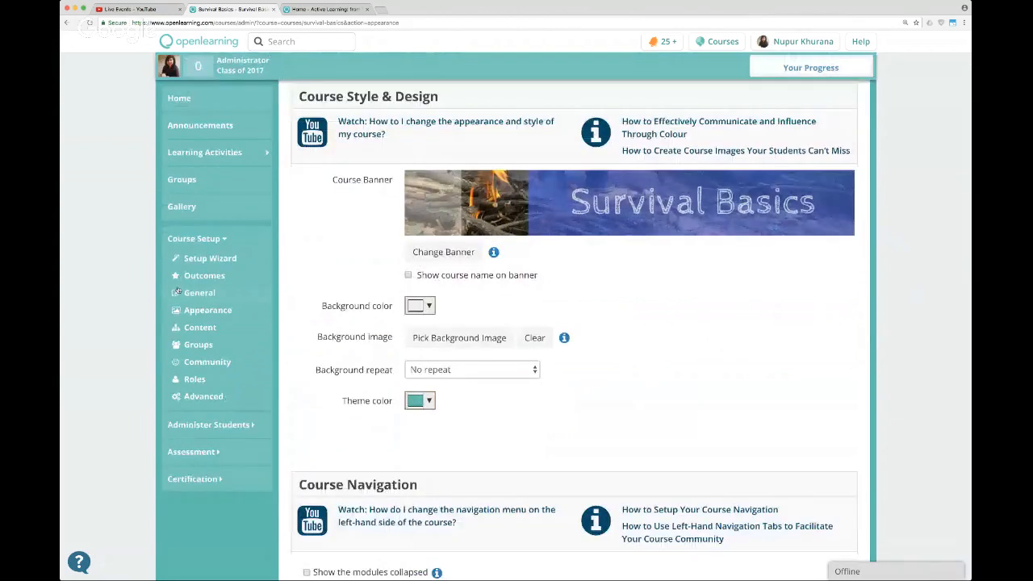
left_click(419, 305)
left_click(530, 342)
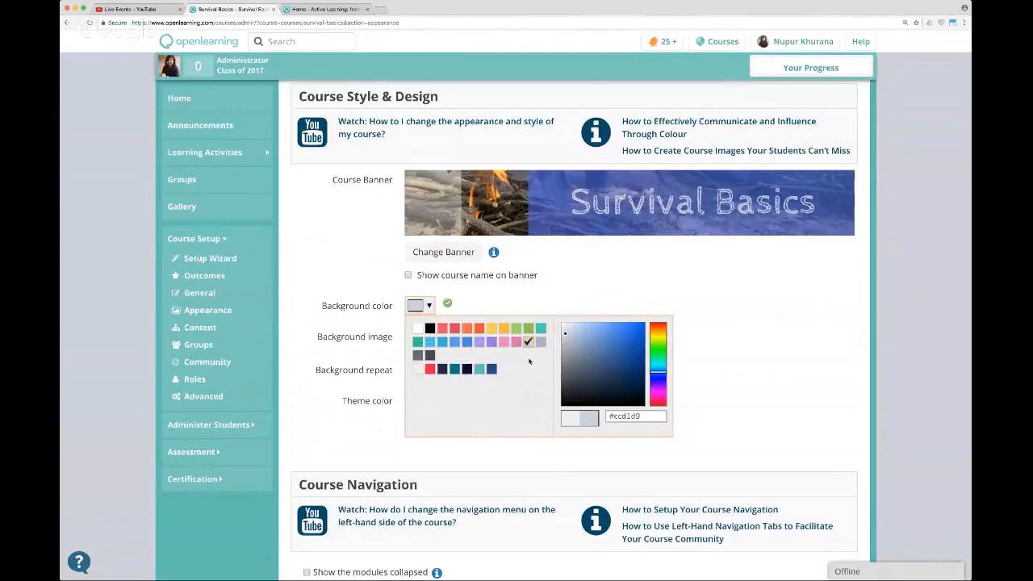
left_click(417, 355)
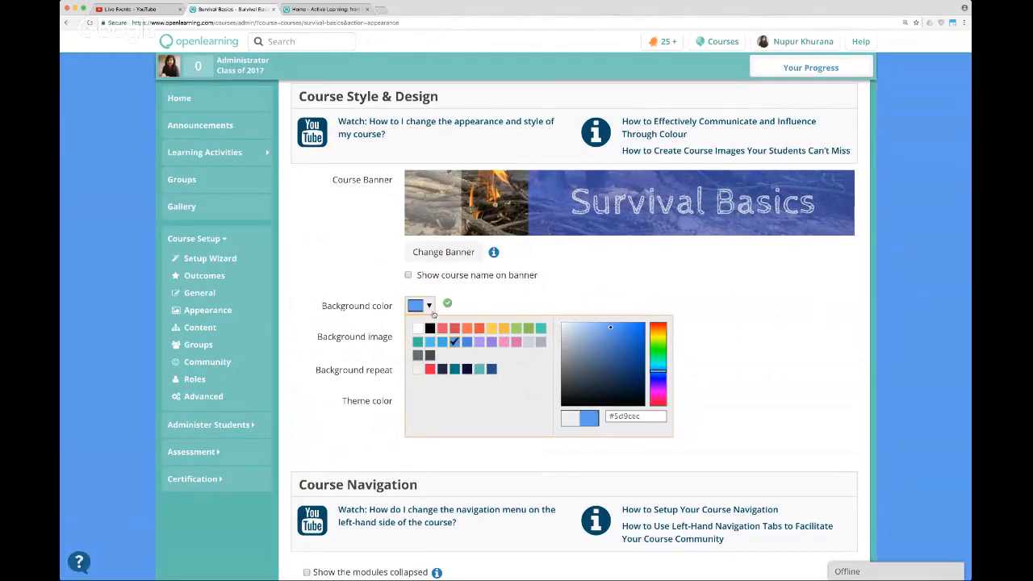
left_click(527, 343)
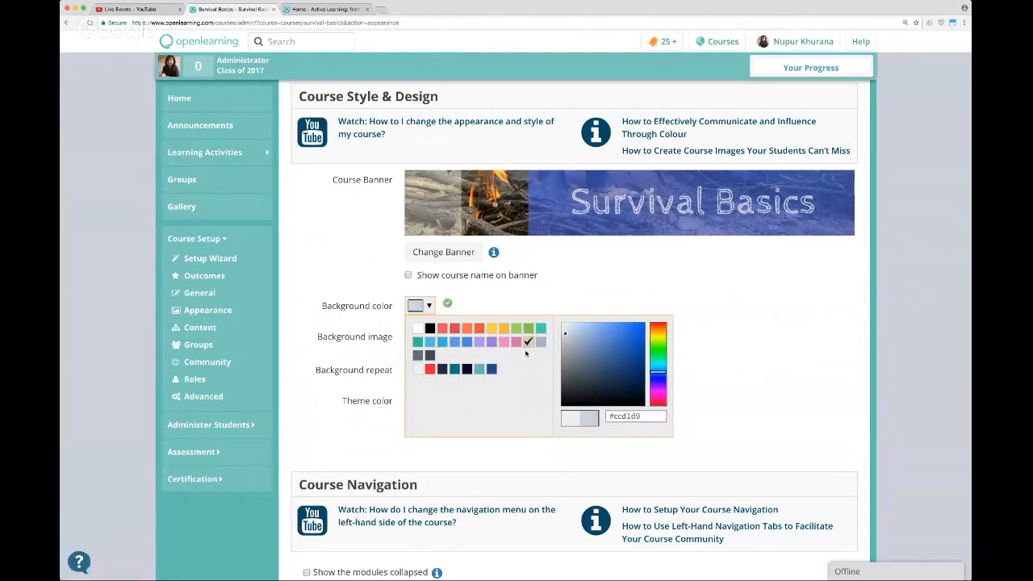
left_click(548, 290)
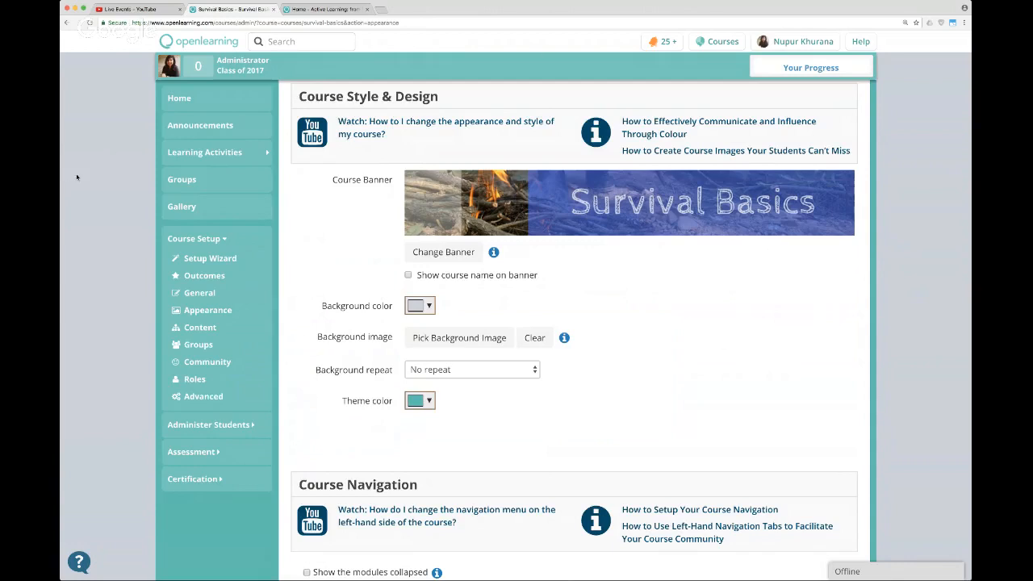
Set the course theme colour to dark blue (#294b89).
left_click(429, 401)
left_click(491, 466)
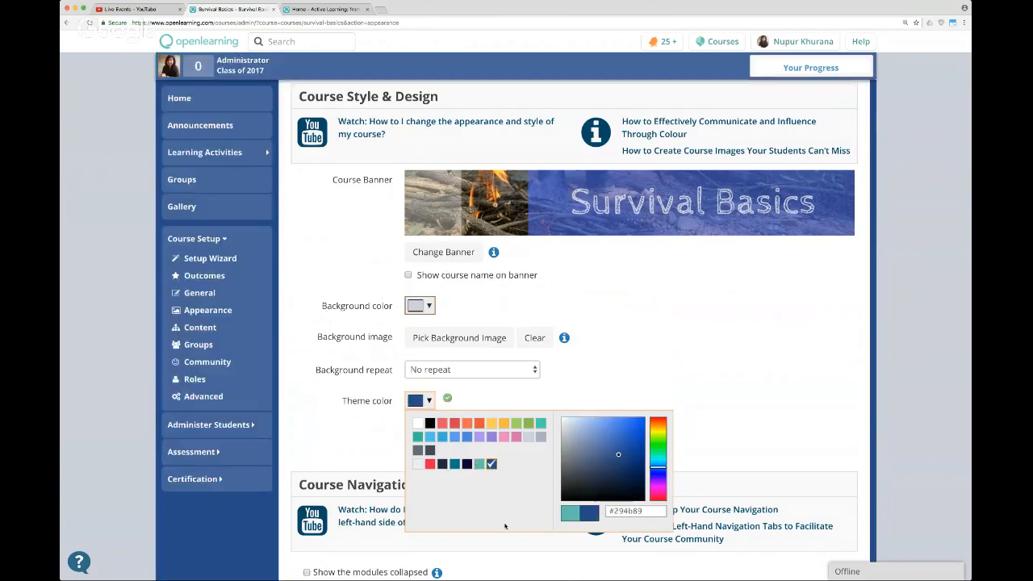
scroll(597, 334, "down", 3)
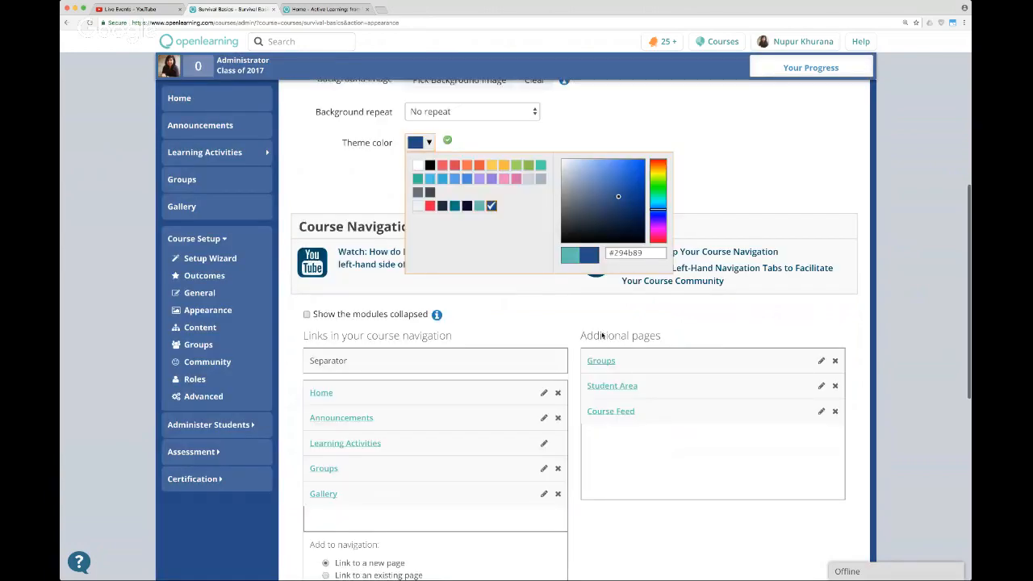
scroll(601, 335, "up", 5)
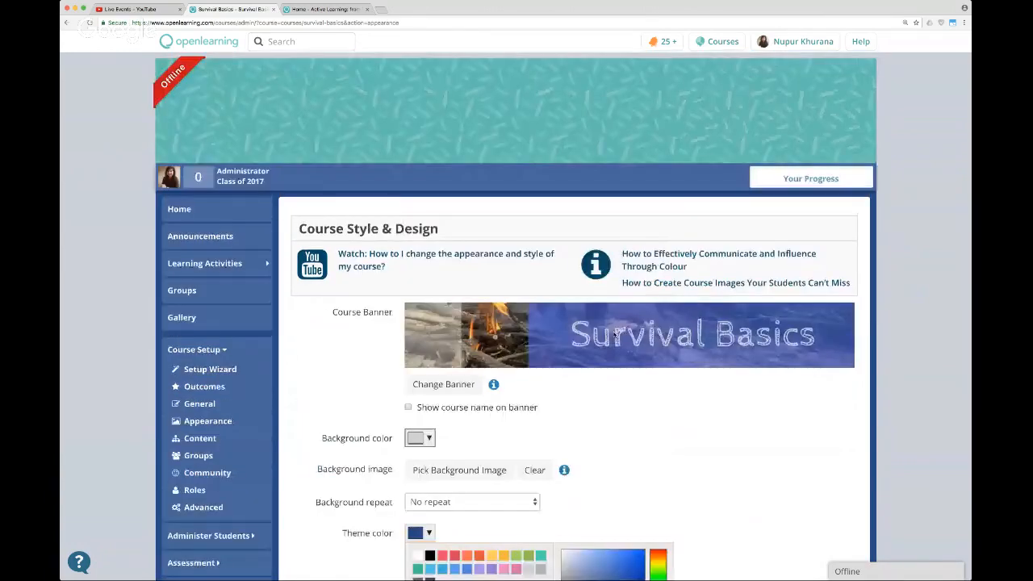
left_click(614, 454)
Move the Gallery link out of the course navigation links into the additional pages.
scroll(623, 452, "down", 1)
scroll(623, 452, "down", 4)
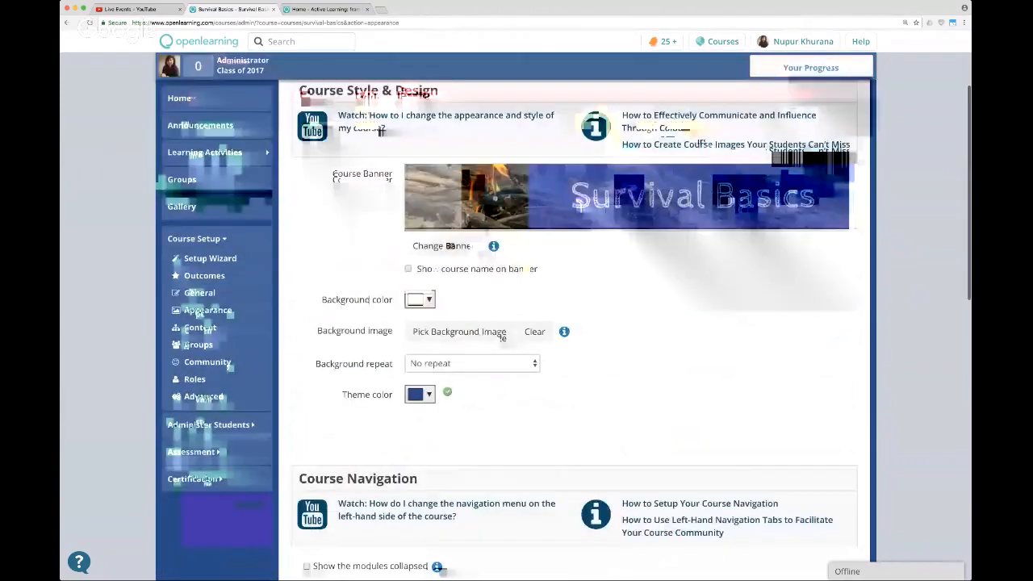
scroll(621, 447, "down", 1)
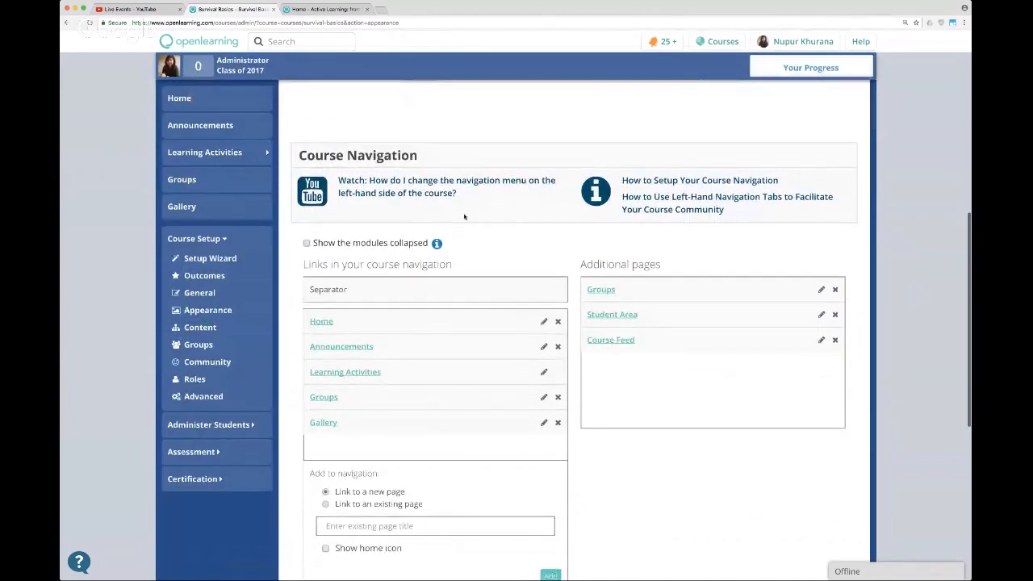
left_click(200, 238)
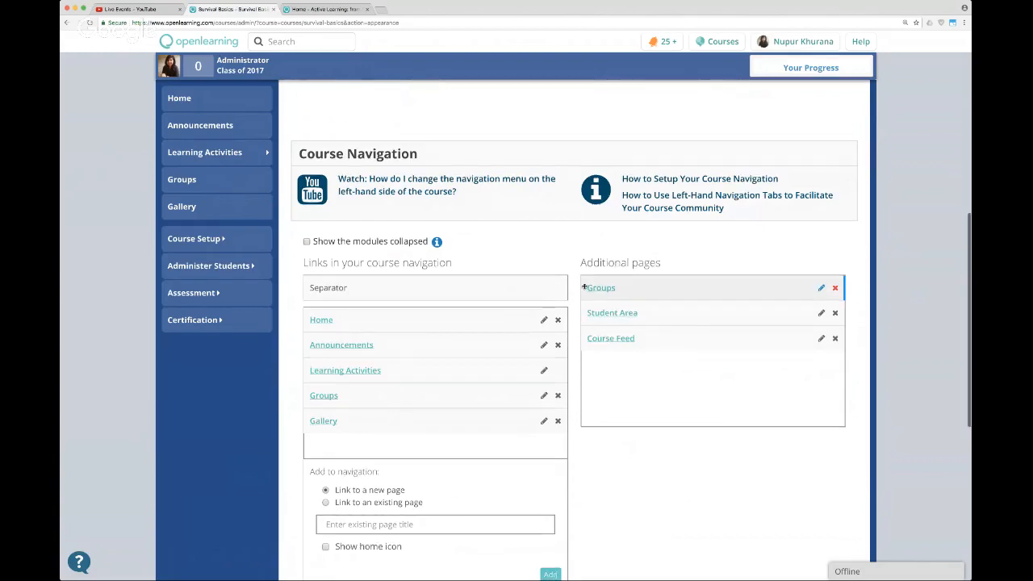
scroll(584, 287, "down", 1)
scroll(382, 331, "down", 2)
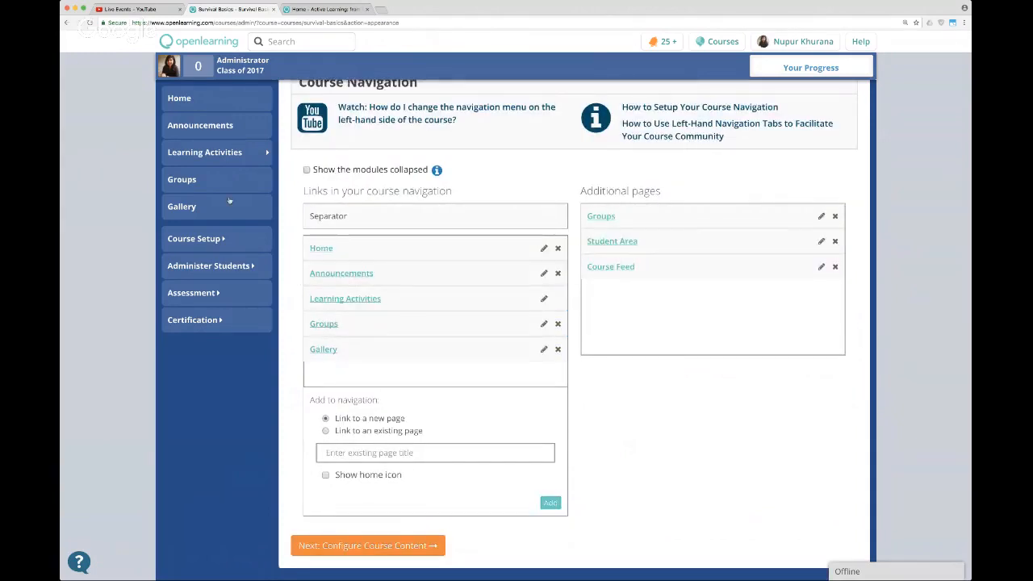
left_click_drag(387, 343, 613, 292)
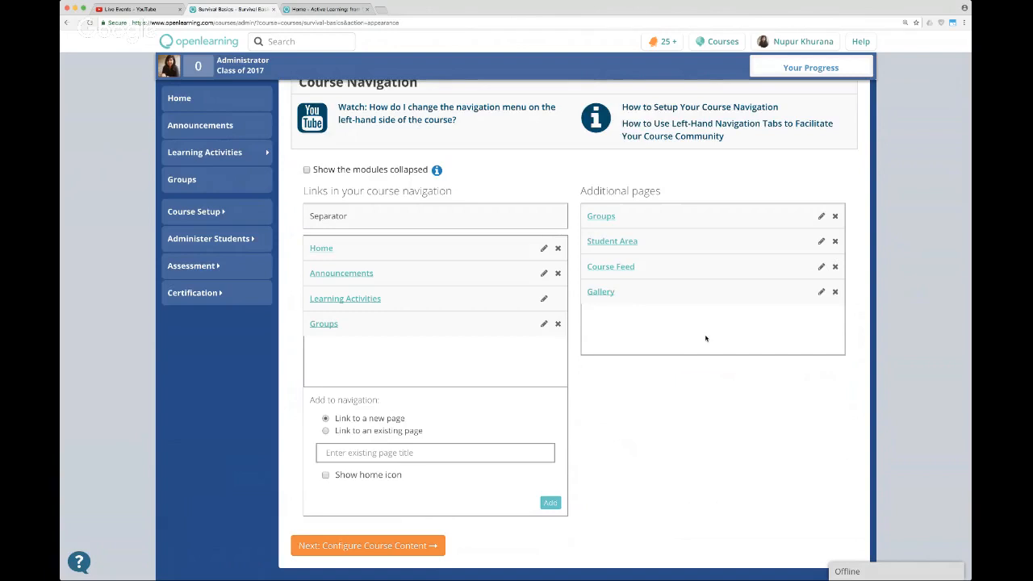
scroll(707, 335, "down", 1)
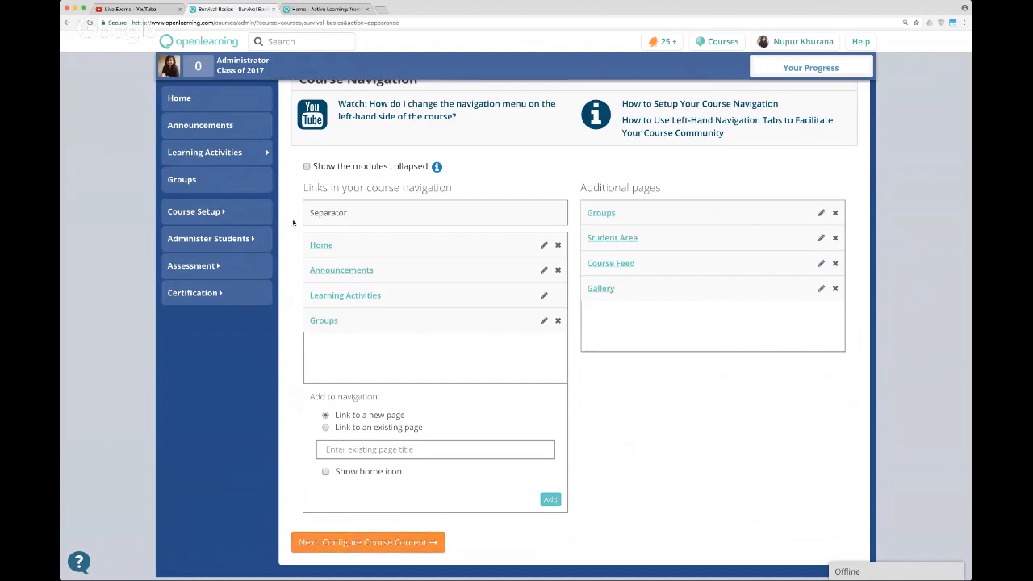
Preview the Learning Activities menu of the course and how Module 1 and its page are shown there.
mouse_move(253, 156)
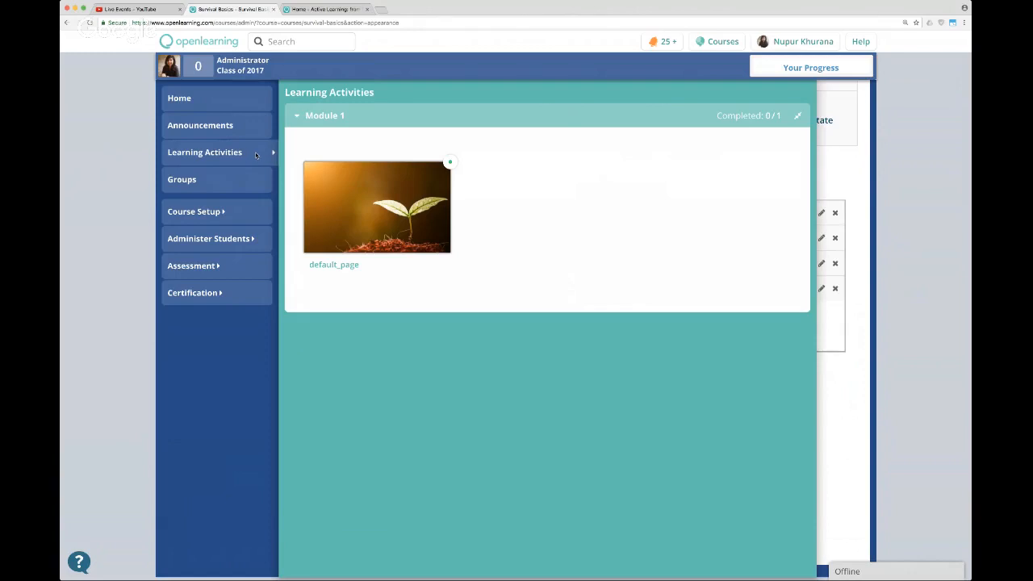
left_click(256, 156)
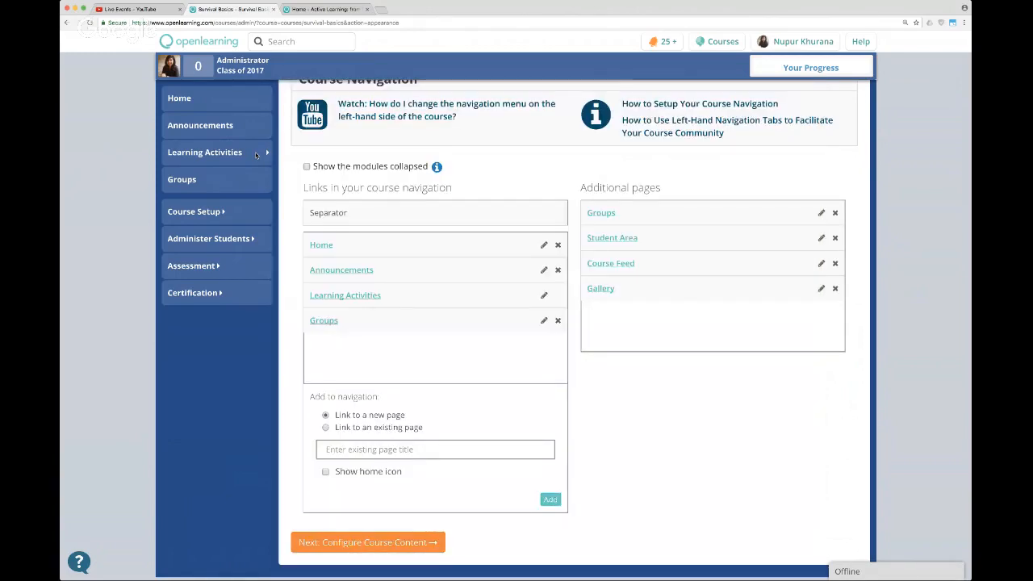
left_click(256, 155)
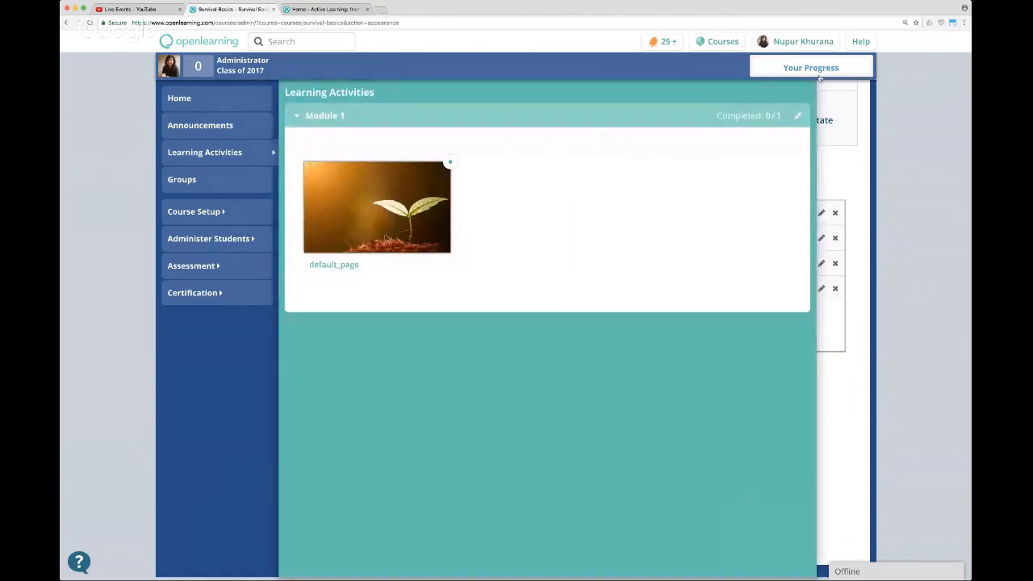
left_click(419, 120)
left_click(420, 122)
left_click(367, 115)
left_click(309, 123)
left_click(308, 123)
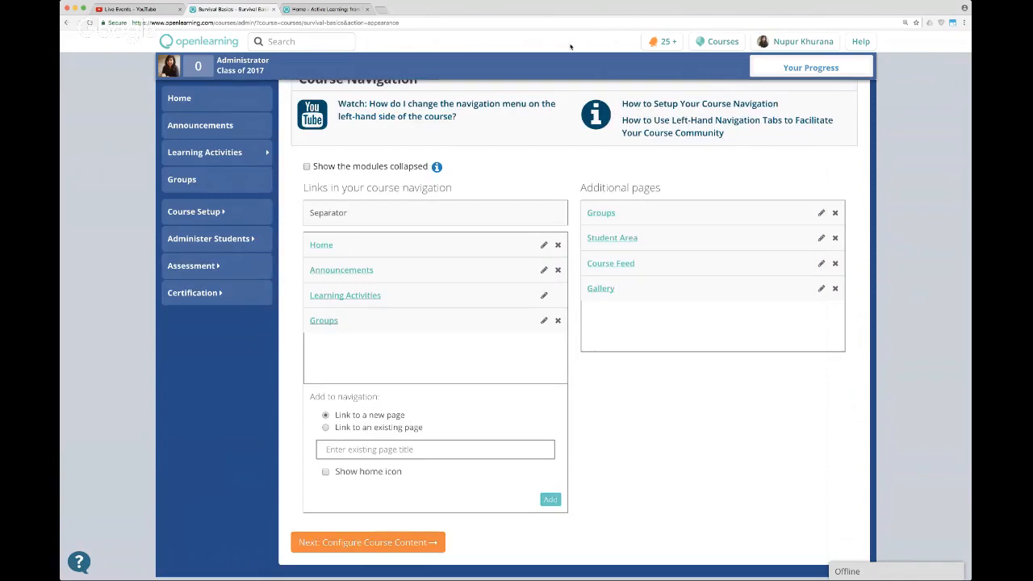
Continue to the course content setup and review the Learning Activities module set, its Module 1 and the page and module options.
left_click(412, 543)
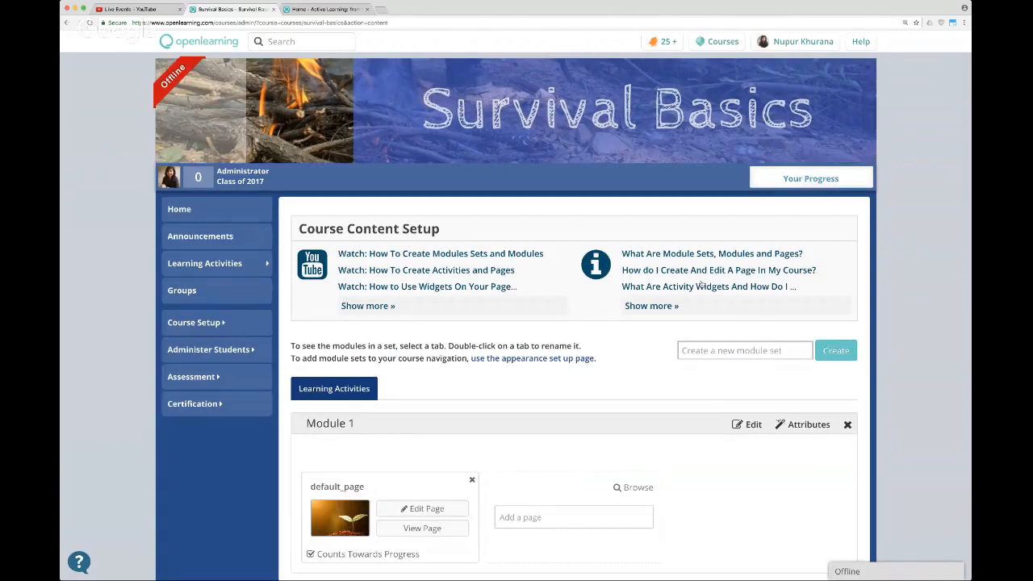
scroll(683, 372, "down", 2)
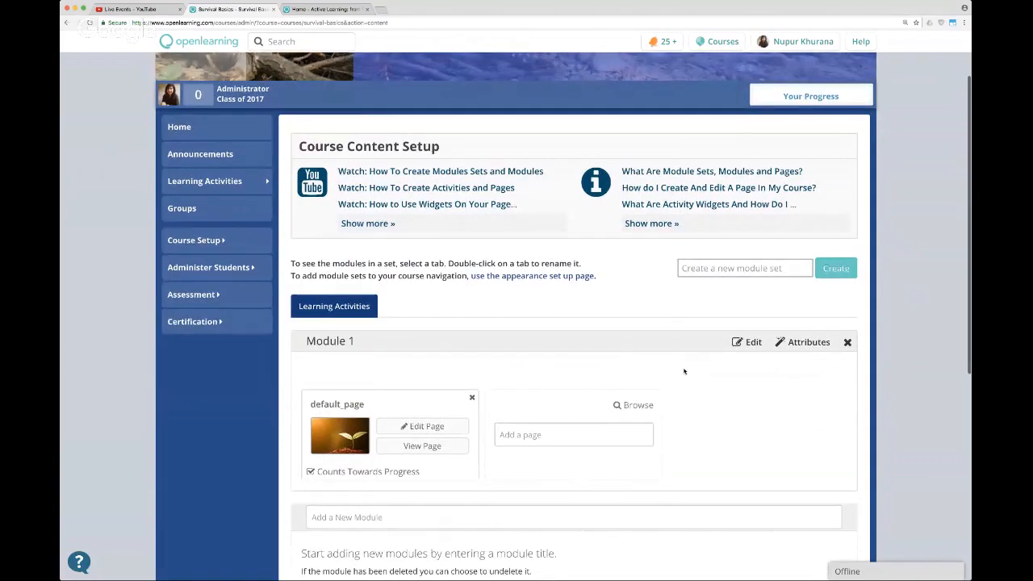
scroll(771, 392, "down", 1)
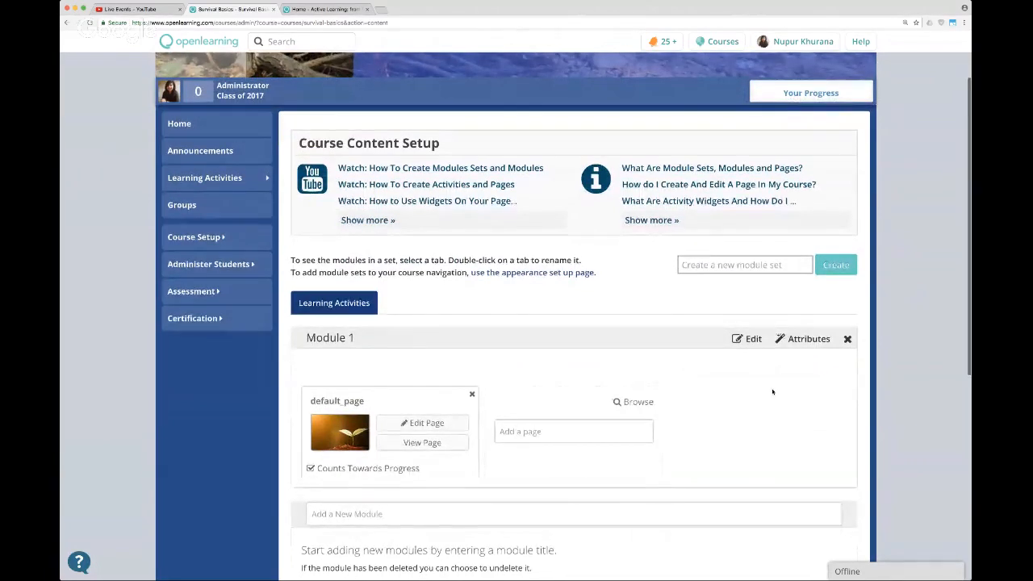
scroll(772, 392, "down", 1)
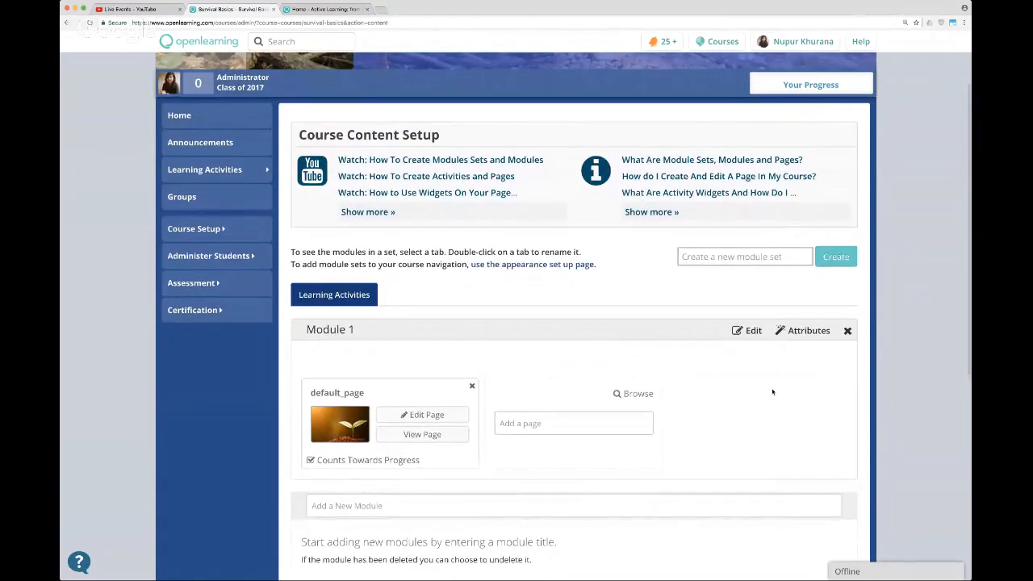
scroll(771, 392, "down", 2)
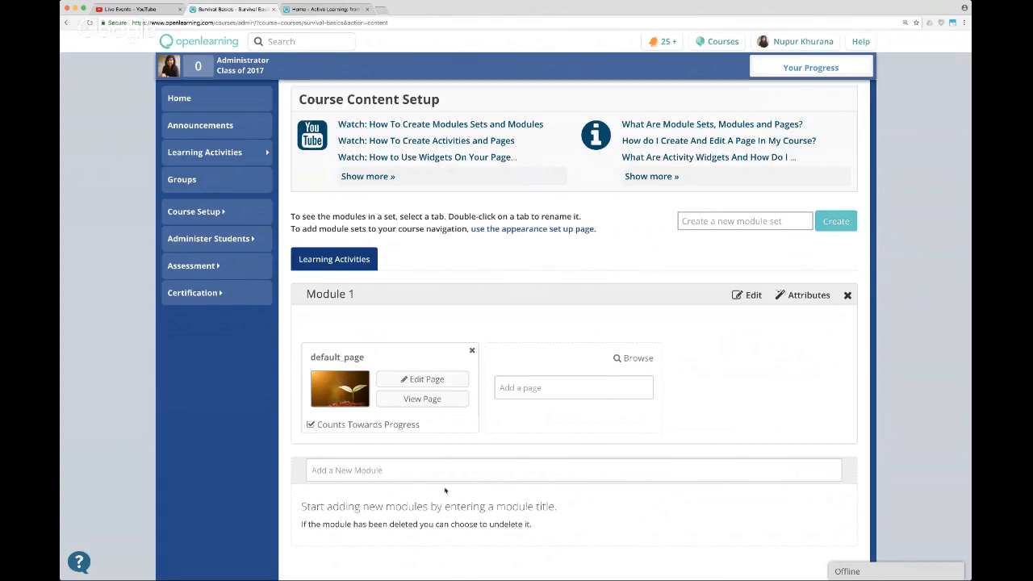
scroll(656, 322, "down", 1)
scroll(656, 322, "down", 1)
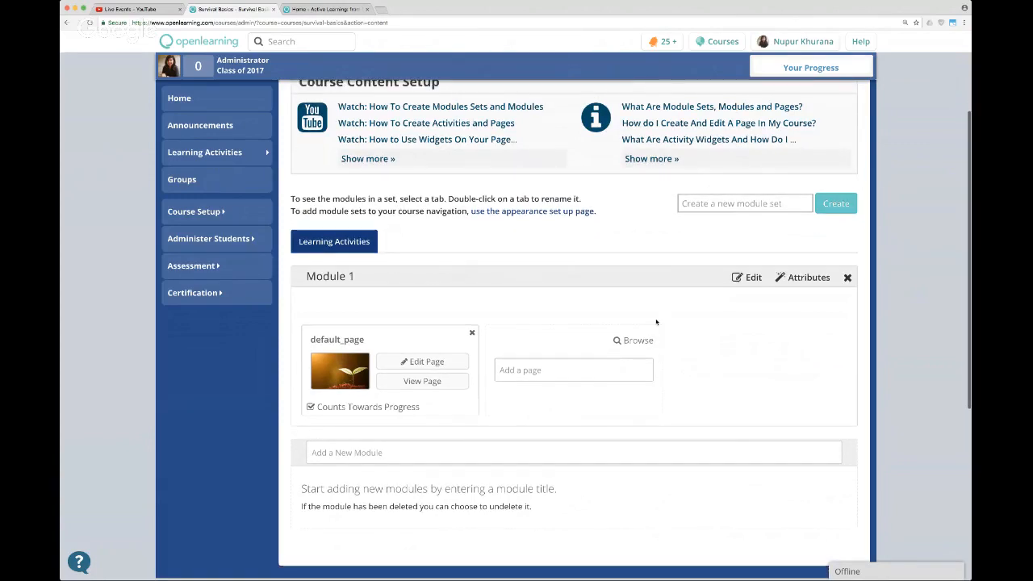
scroll(656, 322, "up", 1)
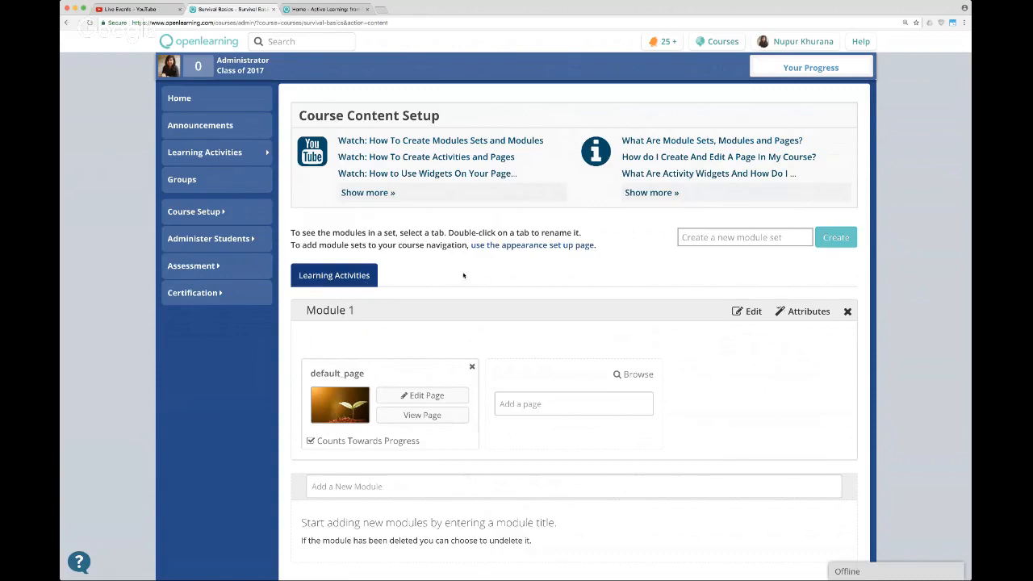
scroll(439, 281, "down", 1)
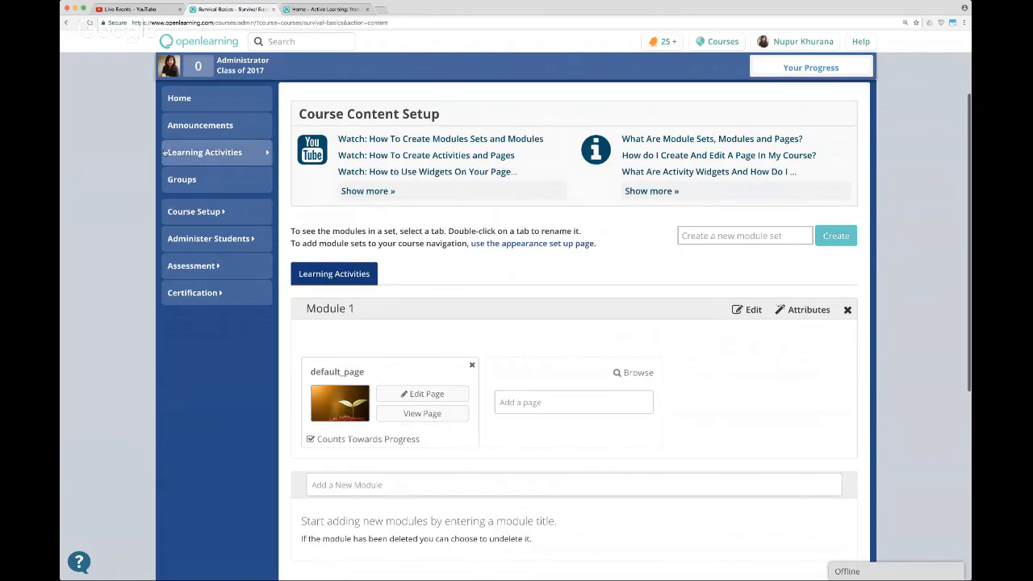
left_click(253, 155)
left_click(252, 155)
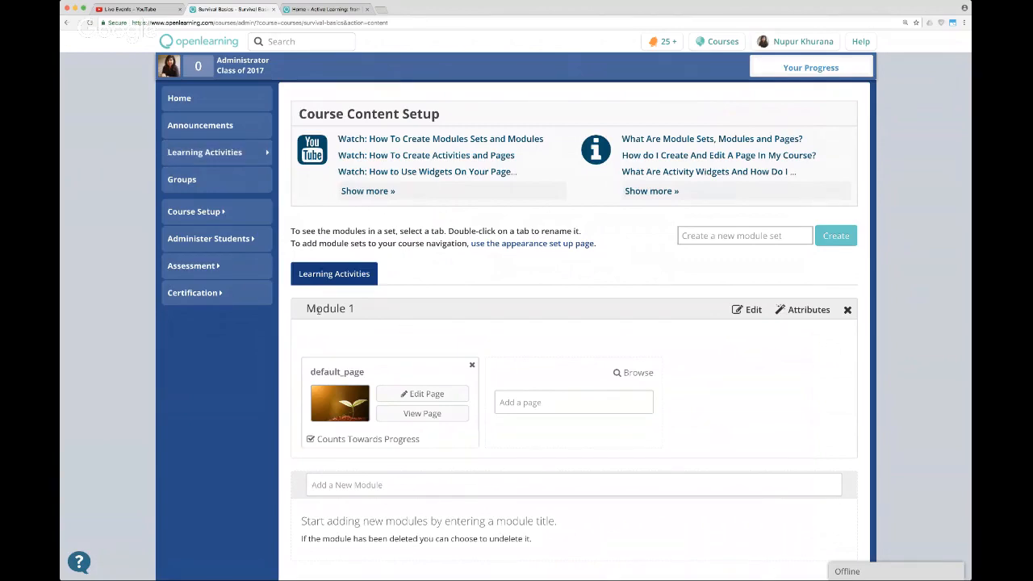
Rename Module 1 in the Learning Activities set as "Survive in the desert".
left_click(747, 309)
double_click(334, 309)
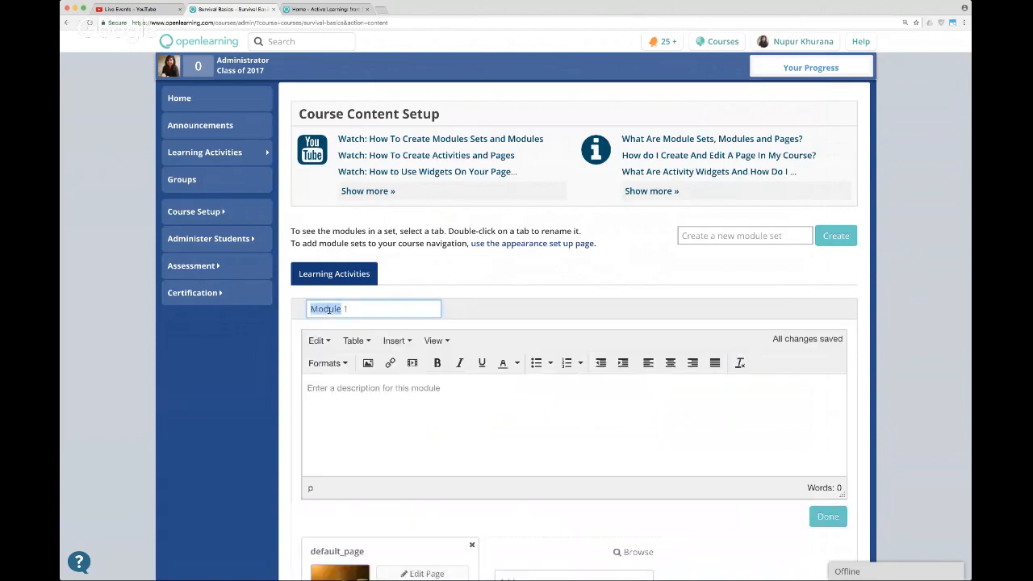
left_click(408, 313)
left_click_drag(398, 312, 310, 308)
type("5")
type("urvive in")
type(" the desert")
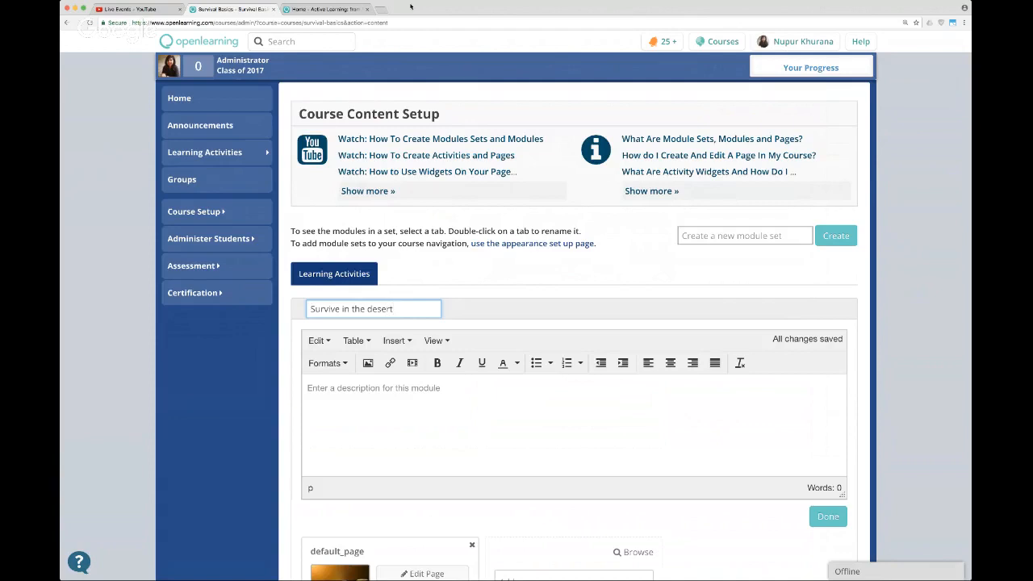
scroll(615, 255, "down", 1)
scroll(614, 255, "down", 2)
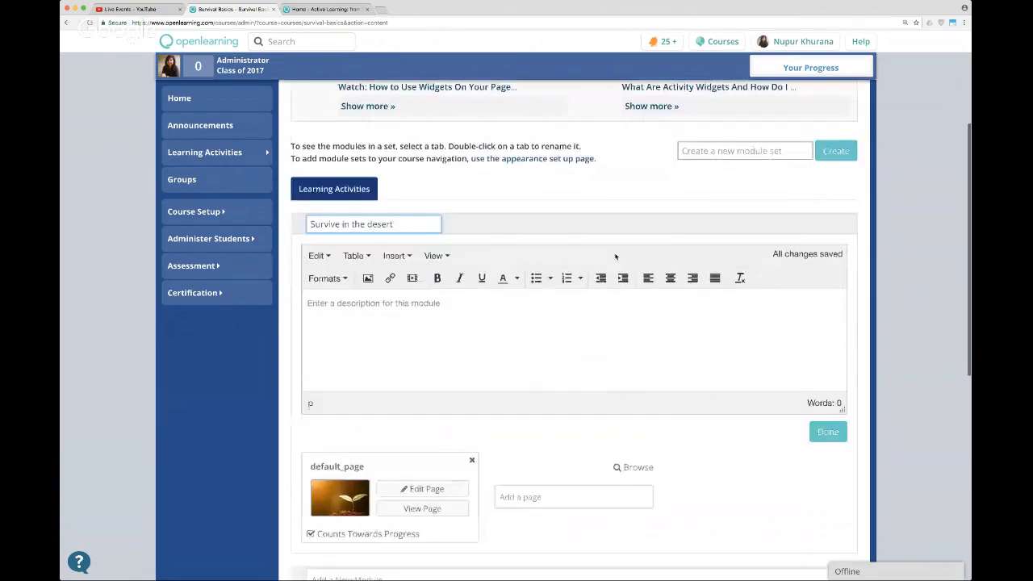
key("Return")
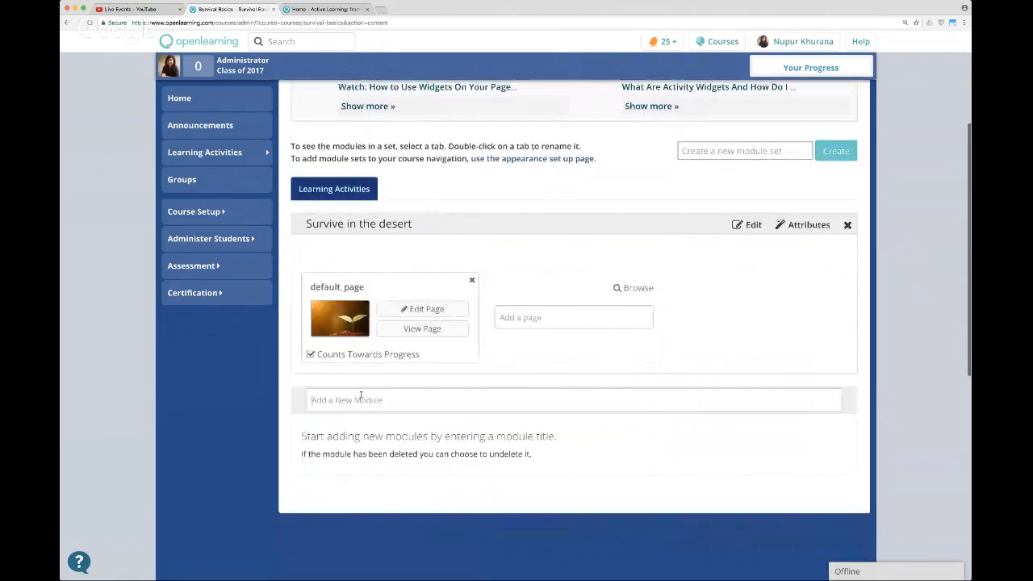
Add a new module named "Survive at sea" below the desert module.
left_click(361, 399)
type("Survive at sea")
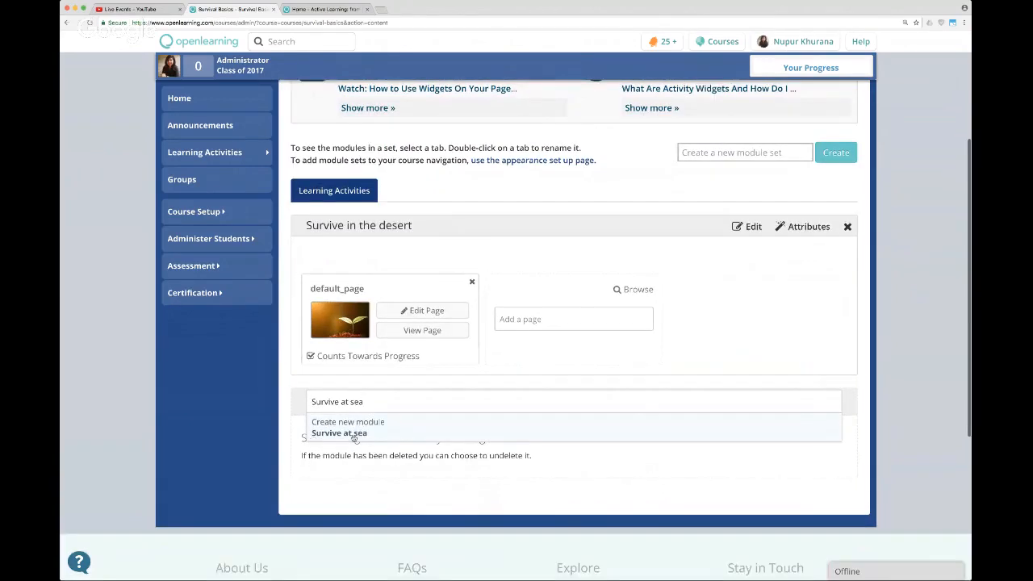
left_click(353, 432)
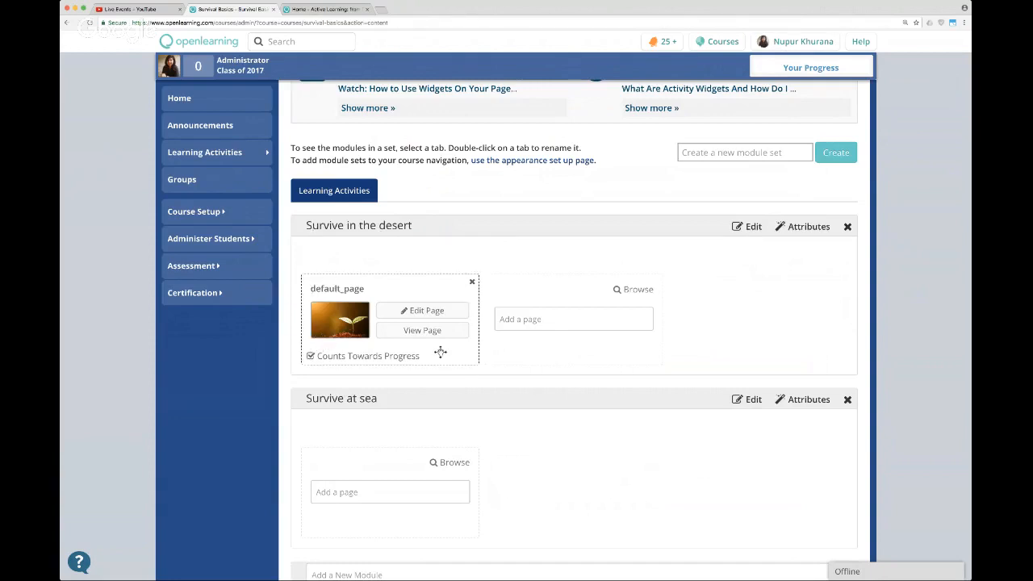
Open the default page of the desert module for editing and retitle it "Survive in the desert".
left_click(410, 313)
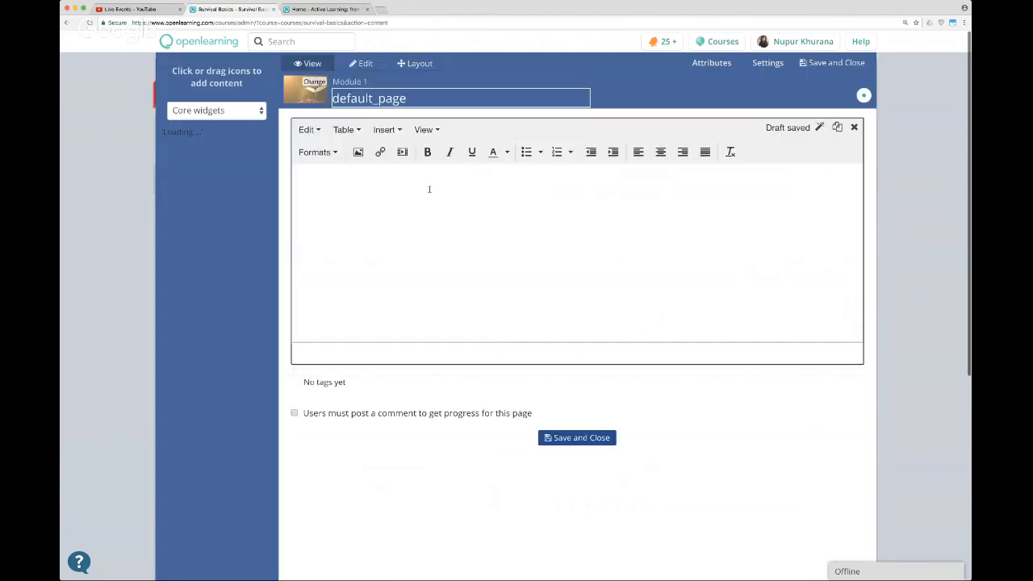
left_click(455, 98)
type("Su")
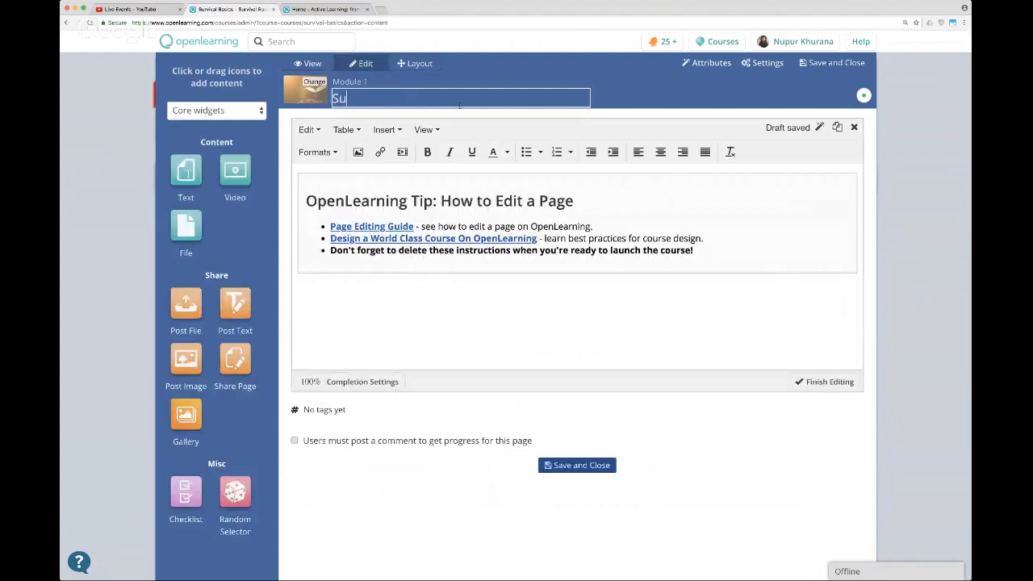
type("rvive the de")
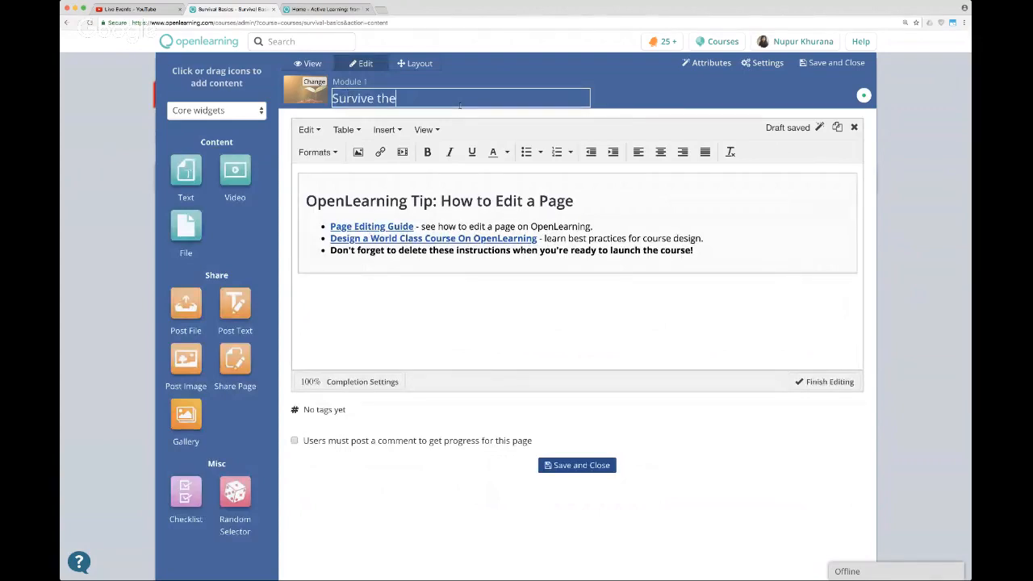
key("BackSpace")
key("BackSpace")
key("BackSpace")
key("BackSpace")
key("BackSpace")
key("BackSpace")
type("in the desert")
Replace the placeholder editing tip in the page's text widget with the line "How to survive in the desert".
left_click_drag(297, 288, 298, 179)
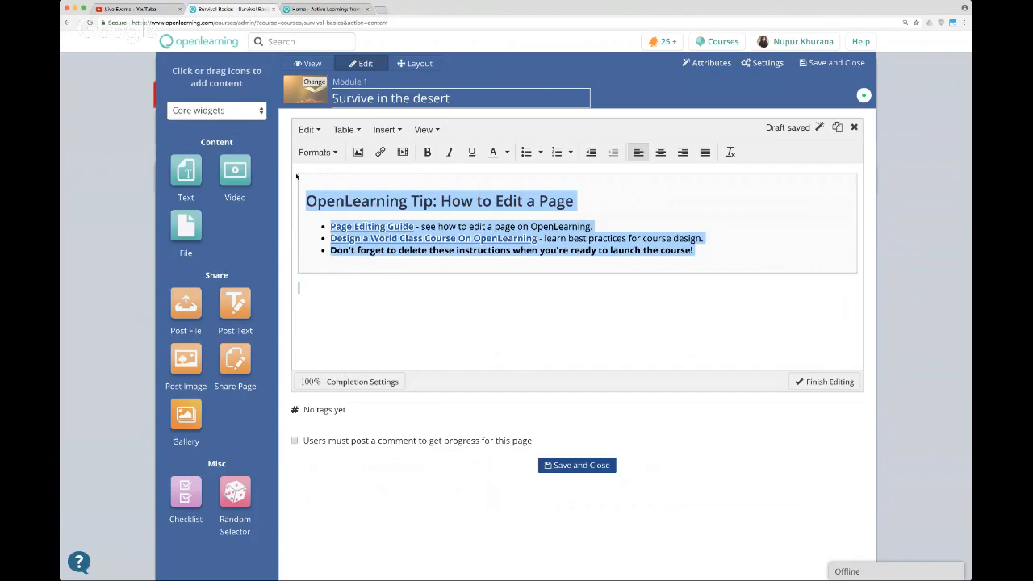
key("BackSpace")
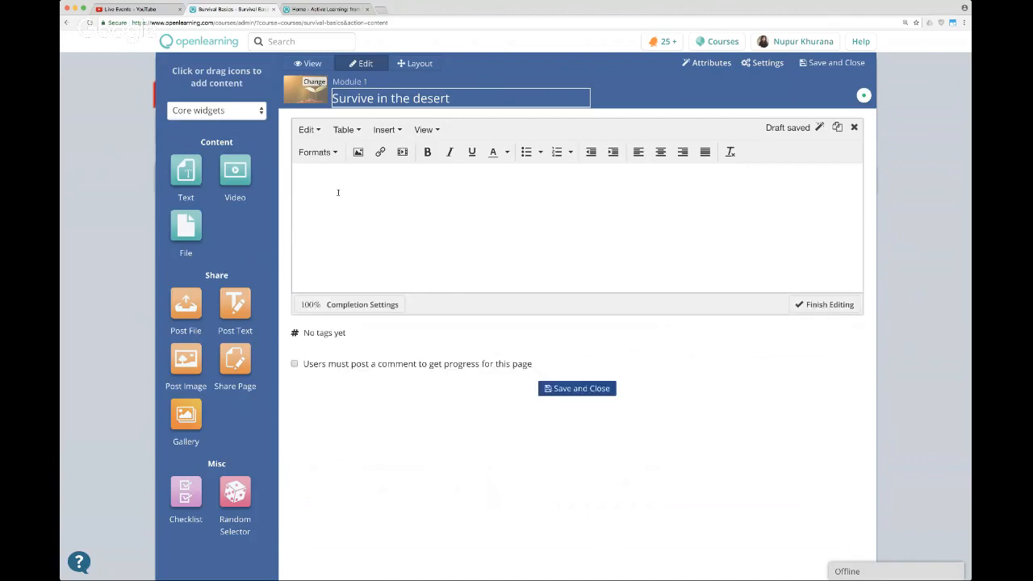
type("How to survive in the desert")
key("Return")
Format the line "How to survive in the desert" as a large heading and add the body text "My content goes here" below it.
double_click(308, 184)
left_click(329, 184)
triple_click(340, 184)
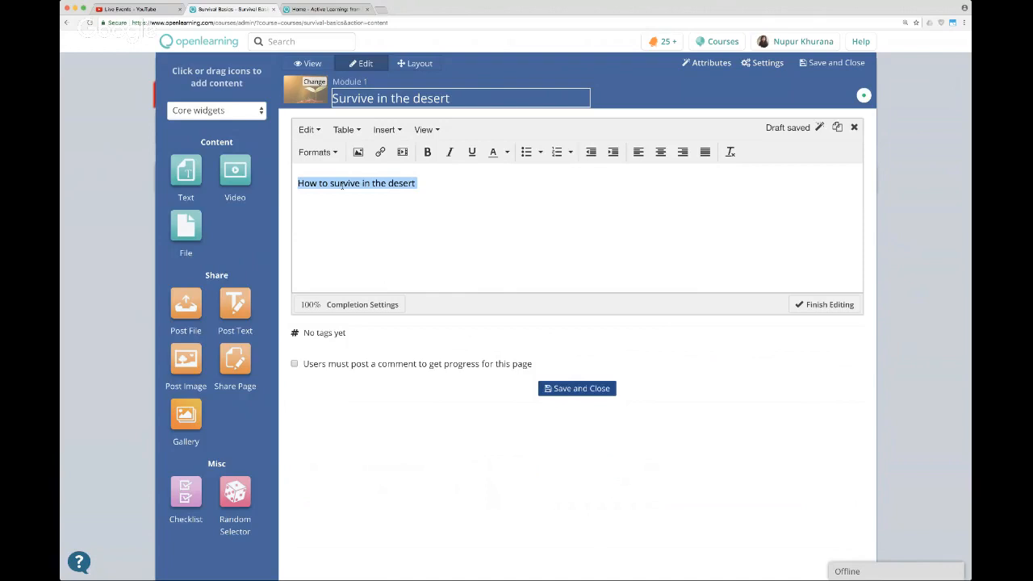
left_click(317, 153)
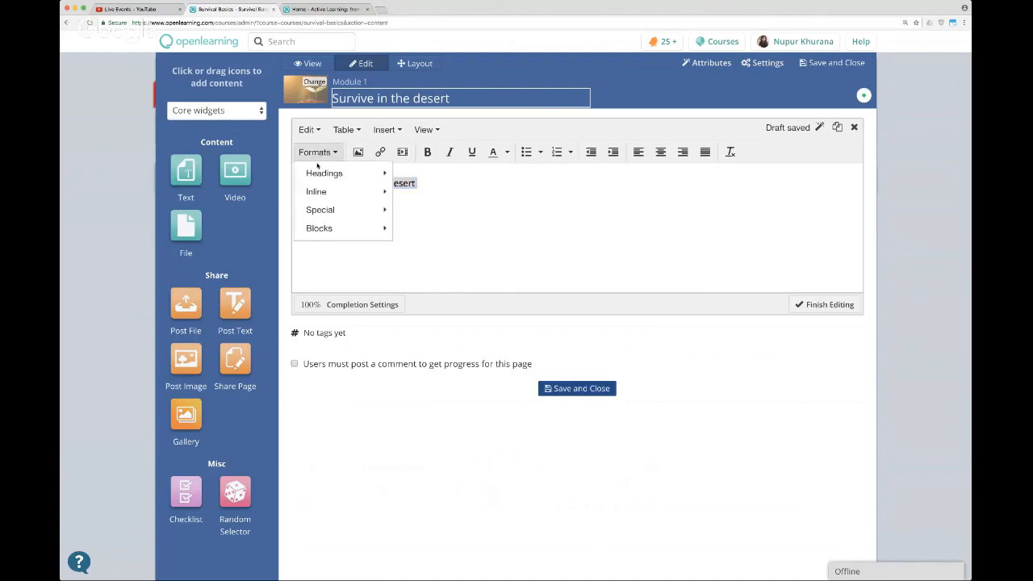
mouse_move(323, 172)
left_click(443, 178)
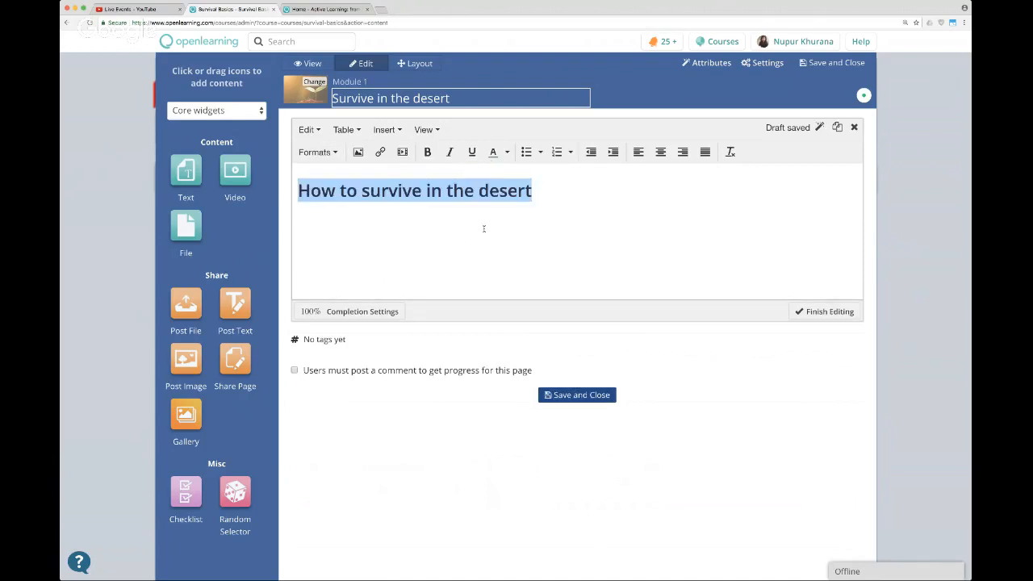
left_click(489, 236)
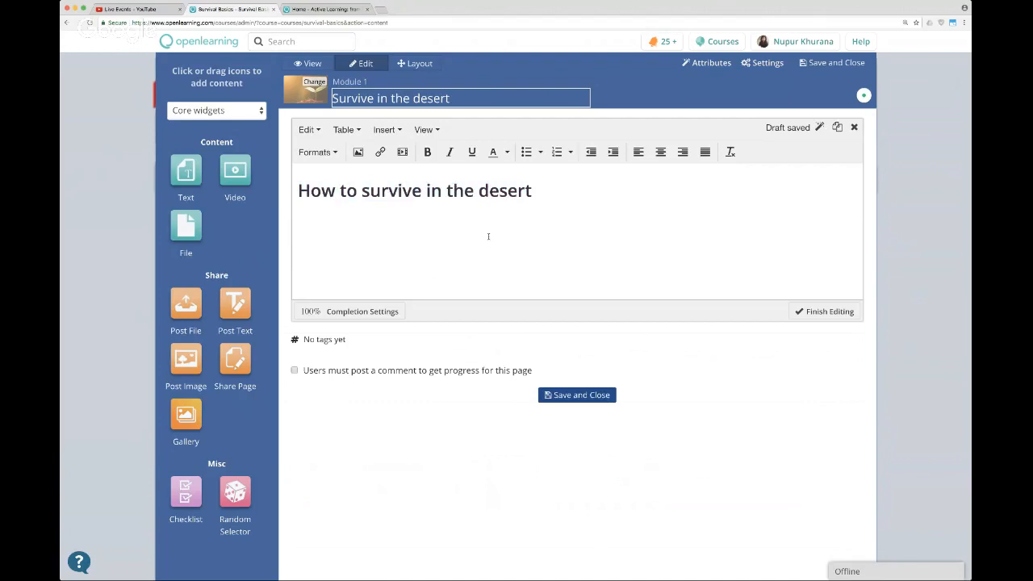
type("My content goes here")
Upload the desert dunes image into the text widget after the body text and scale it down to about 462 x 260.
left_click(357, 152)
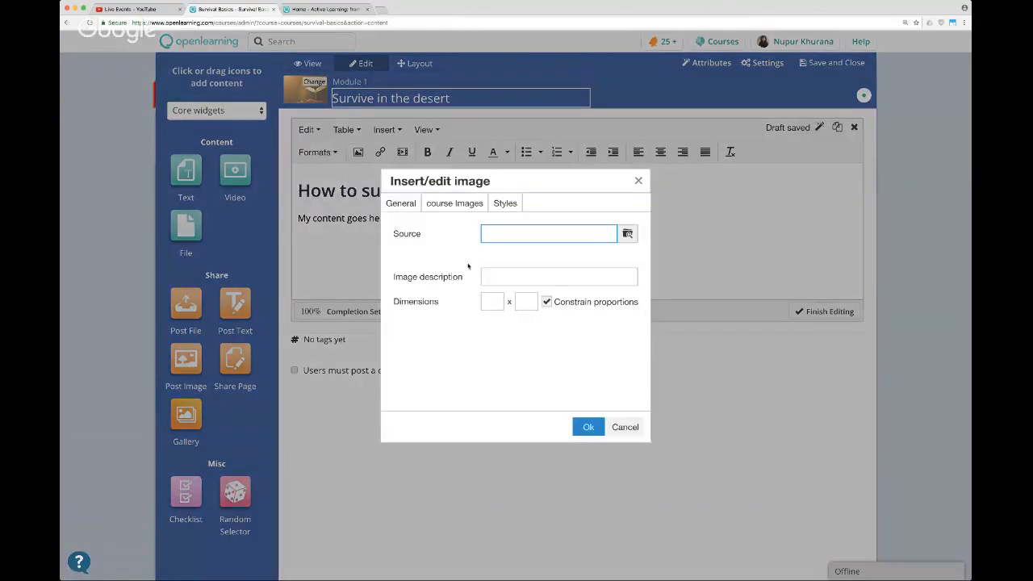
left_click(622, 240)
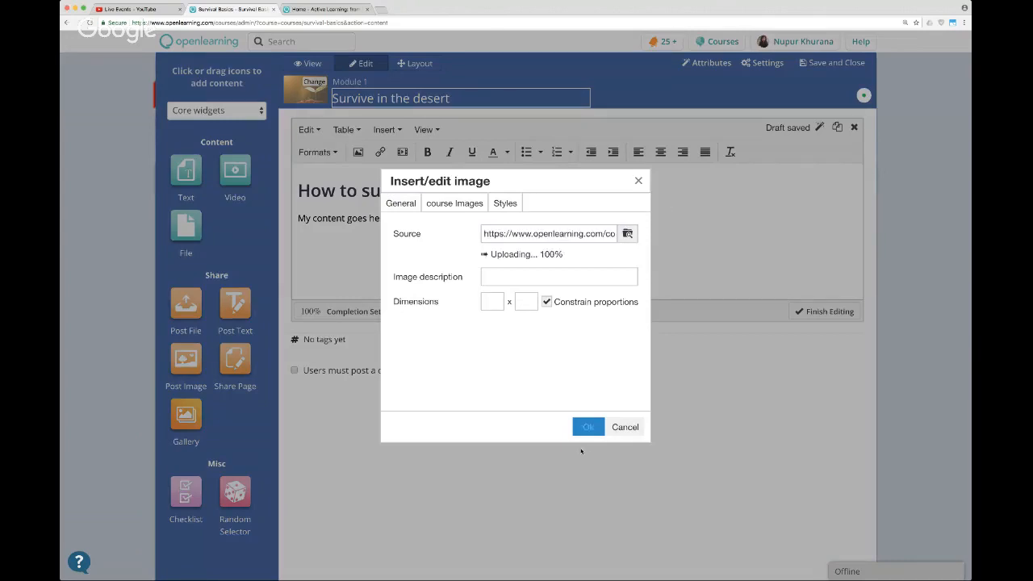
left_click(587, 427)
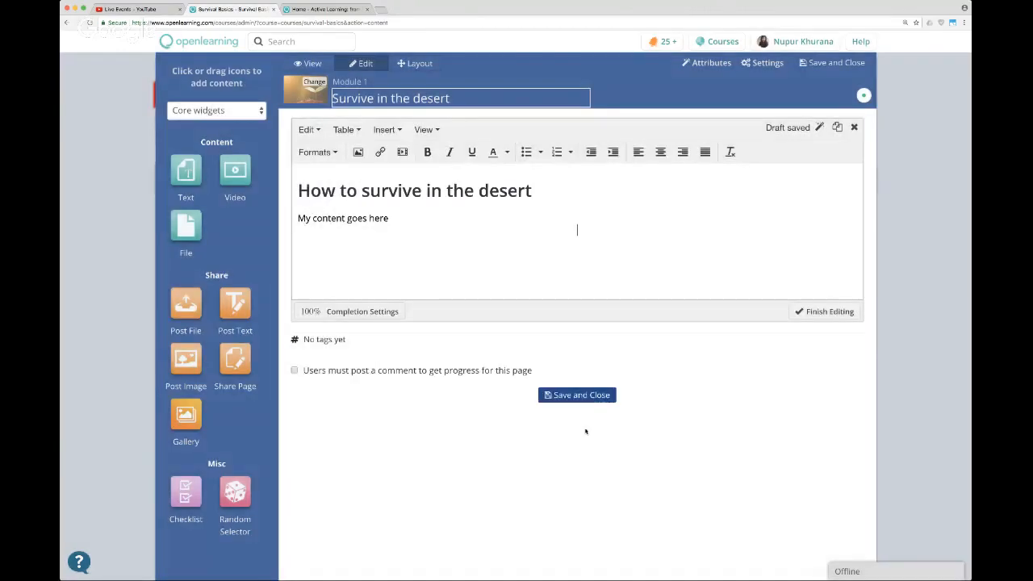
left_click_drag(840, 223, 600, 358)
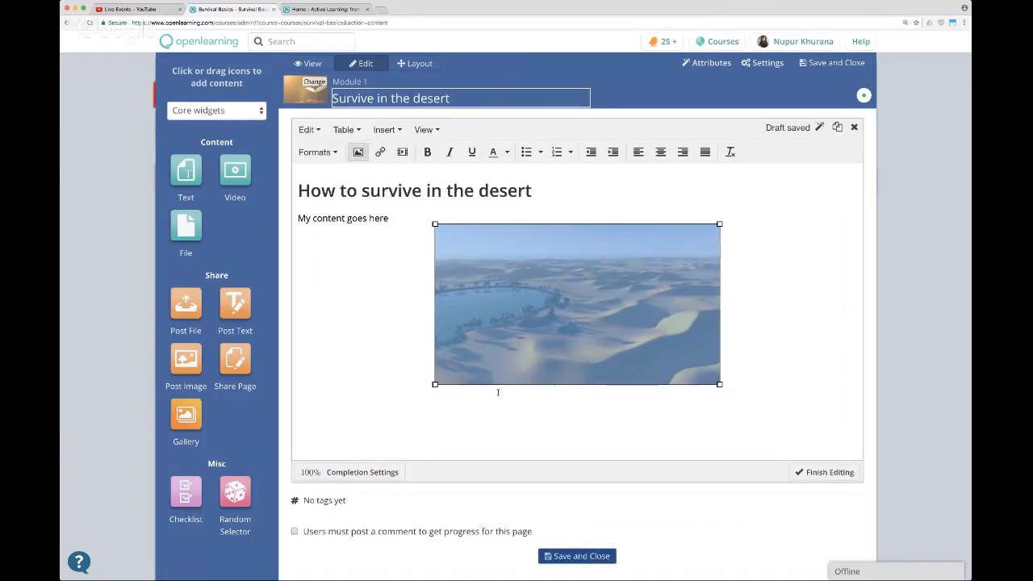
double_click(569, 296)
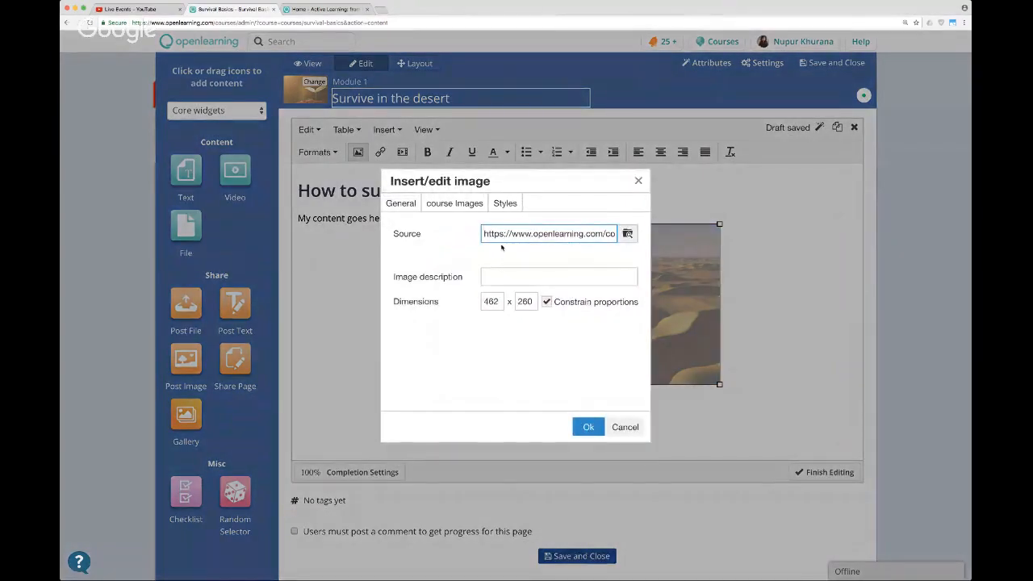
left_click(503, 206)
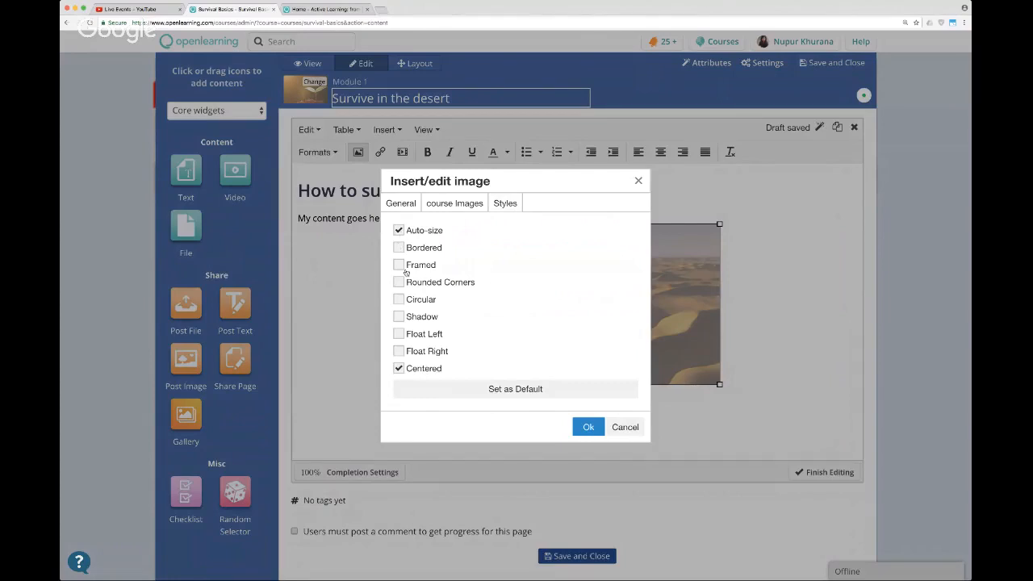
left_click(638, 180)
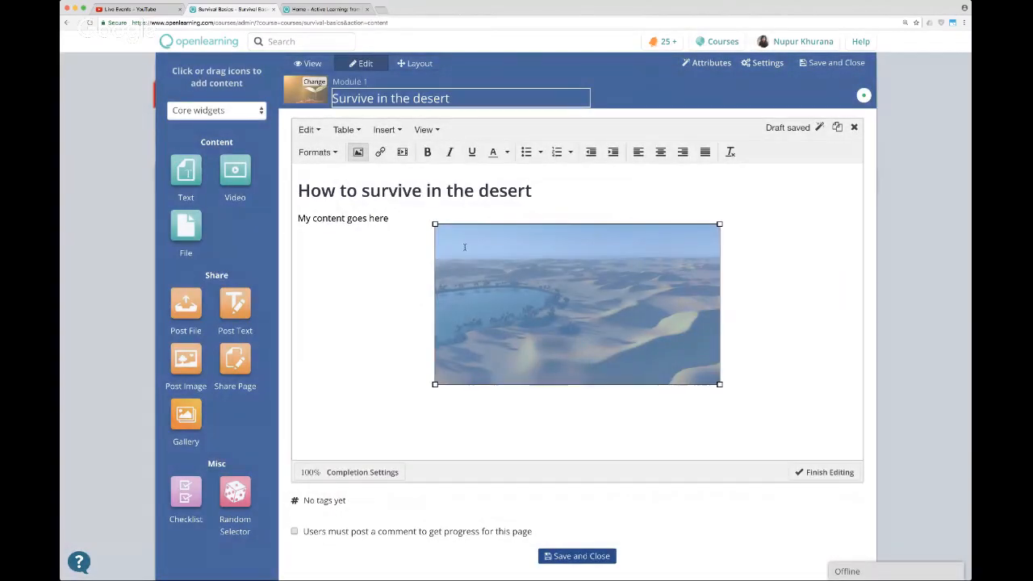
Apply the Framed, Shadow and Float Right styles to the desert image, then finish editing and save the page.
left_click(357, 151)
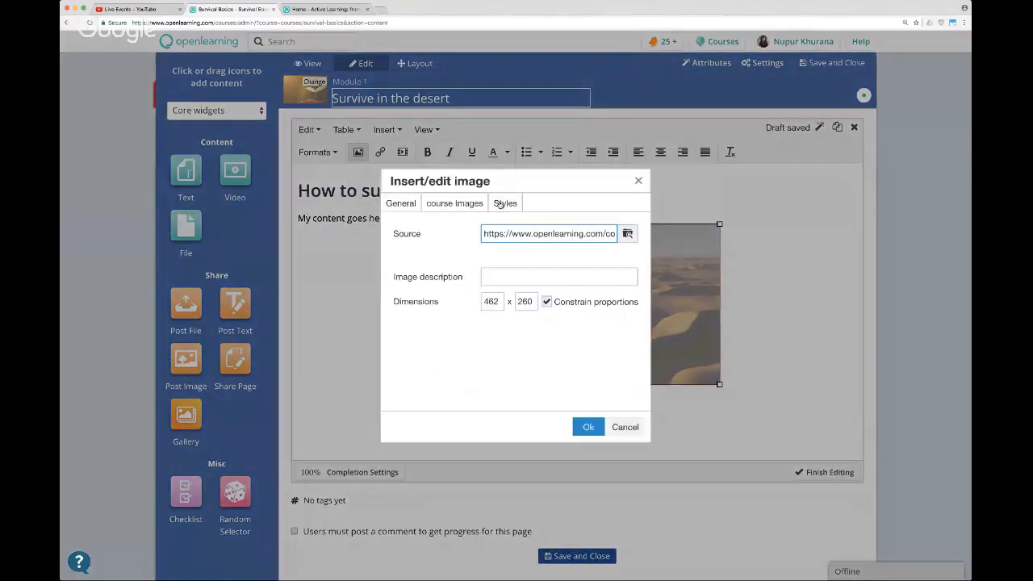
left_click(508, 204)
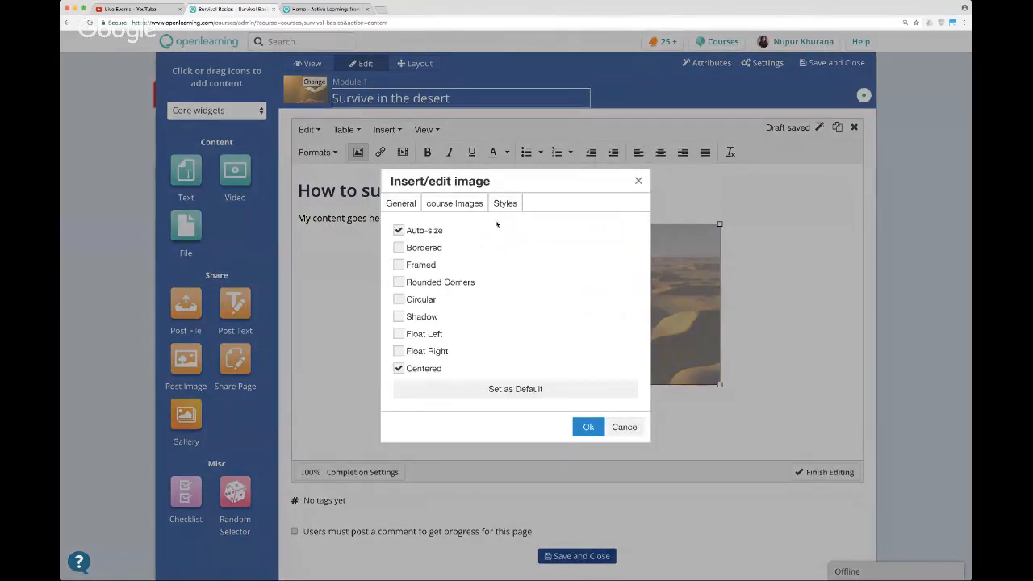
left_click(399, 265)
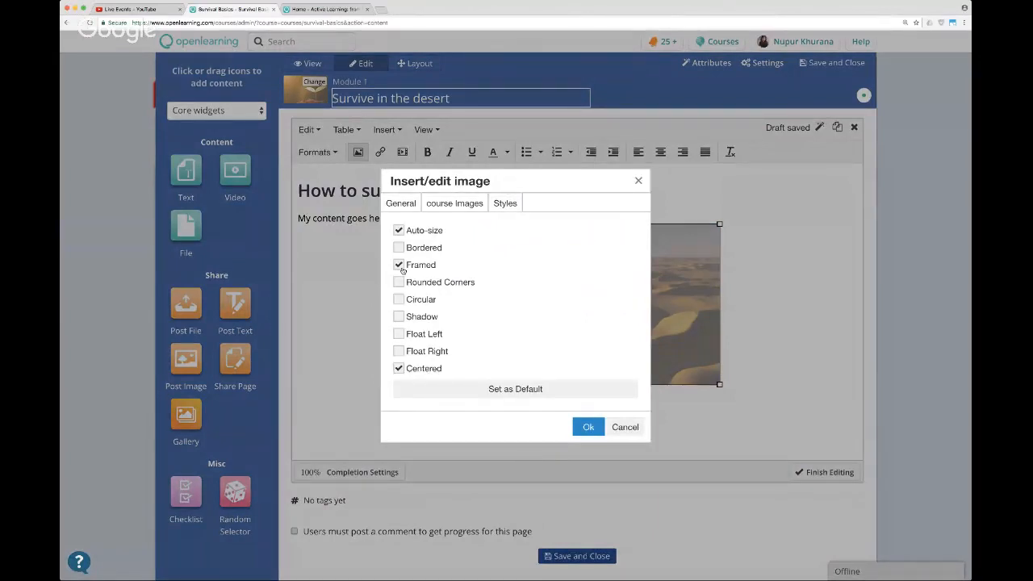
left_click(397, 316)
left_click(398, 351)
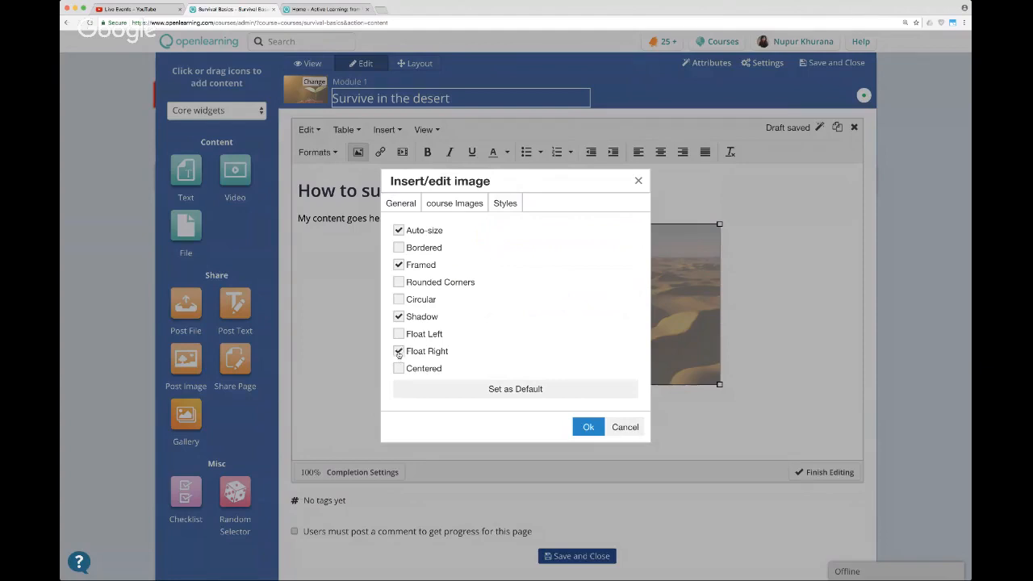
left_click(588, 427)
left_click(591, 437)
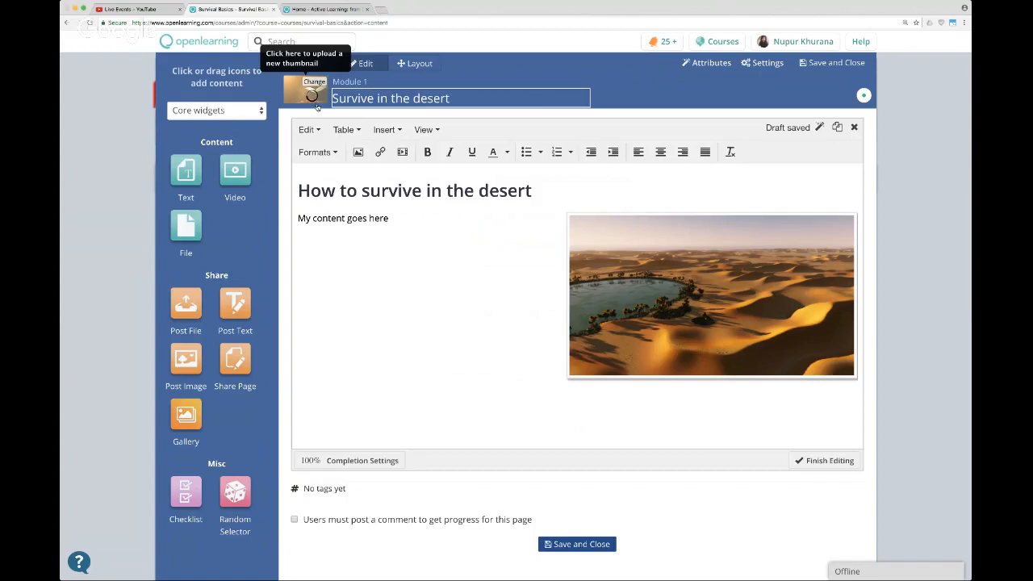
left_click(824, 460)
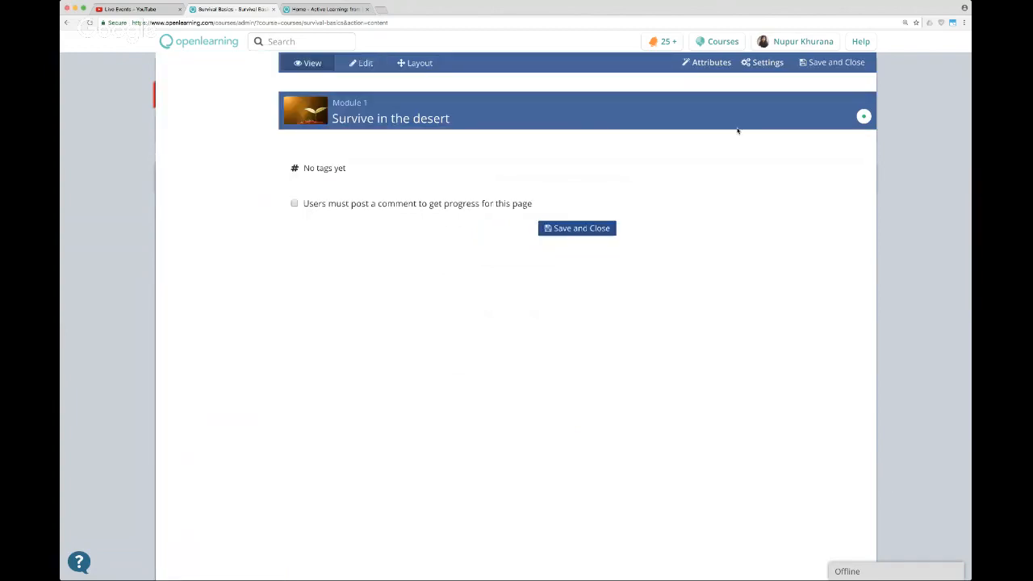
left_click(837, 63)
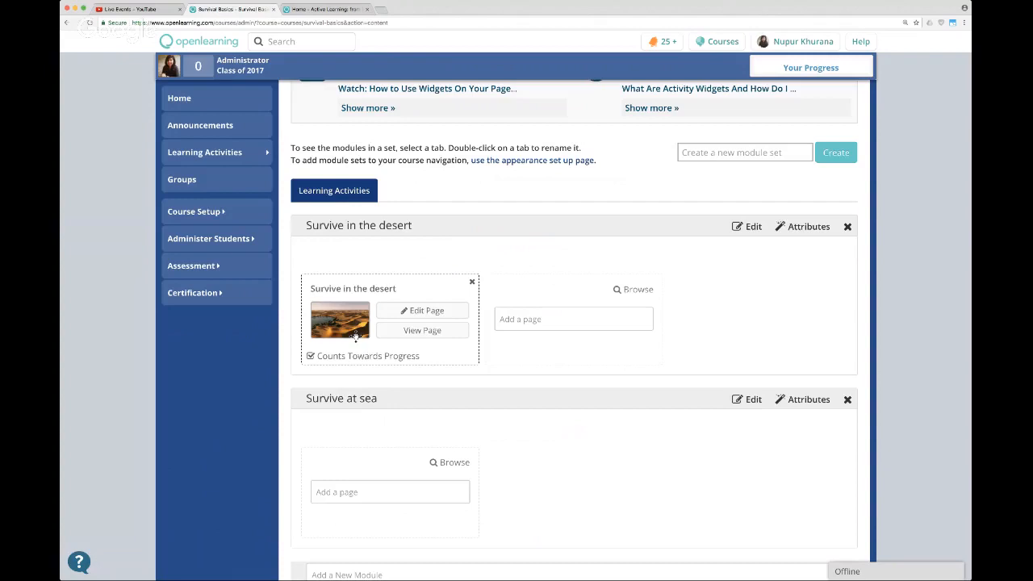
Add a new page named "Food and shelter in a desert" to the "Survive in the desert" module.
left_click(567, 320)
type("Fi")
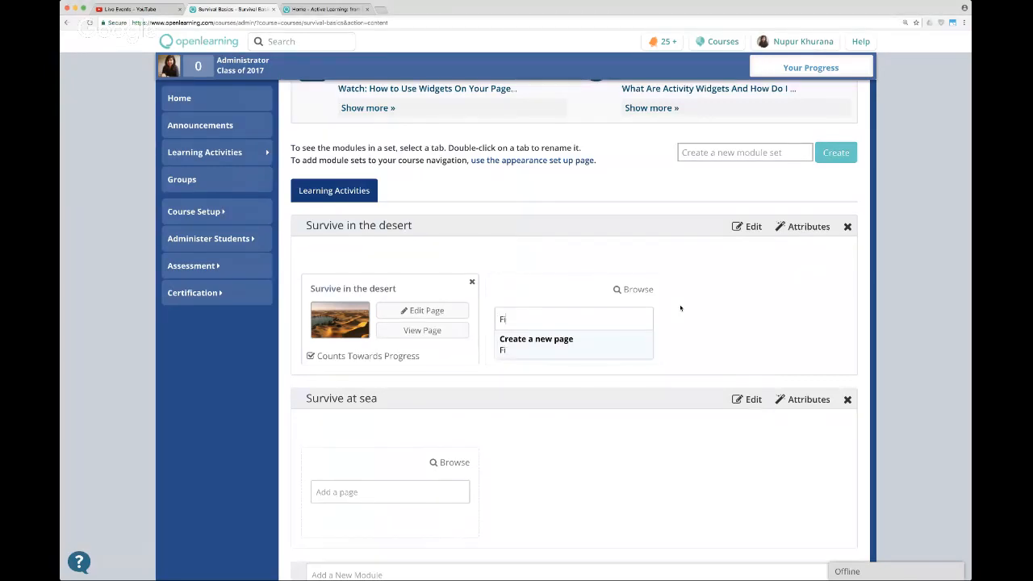
type("od and shelter in")
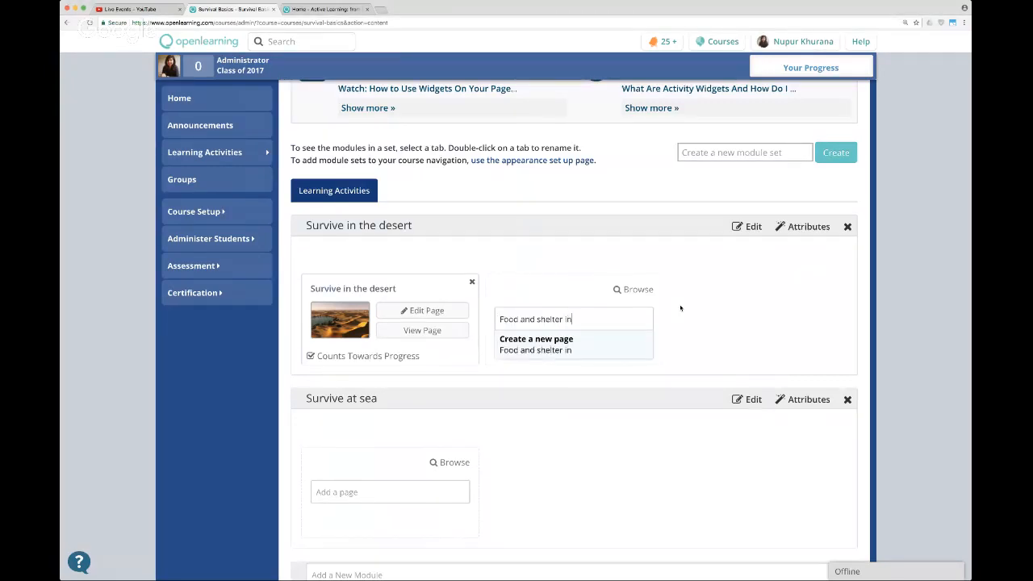
type(" a desert")
key("Return")
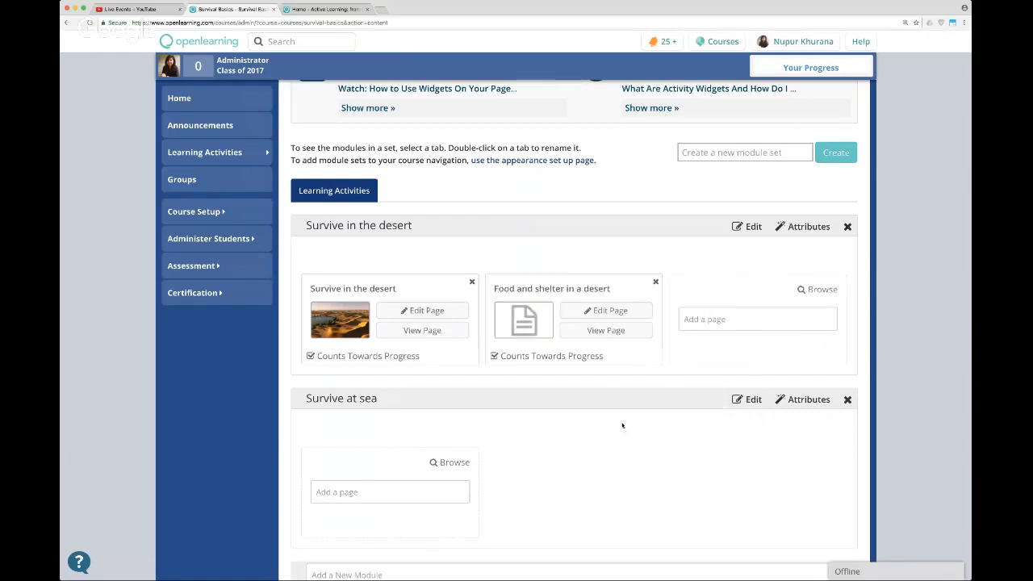
Open the "Food and shelter in a desert" page for editing, add a Video widget below the text widget and open its options.
left_click(622, 314)
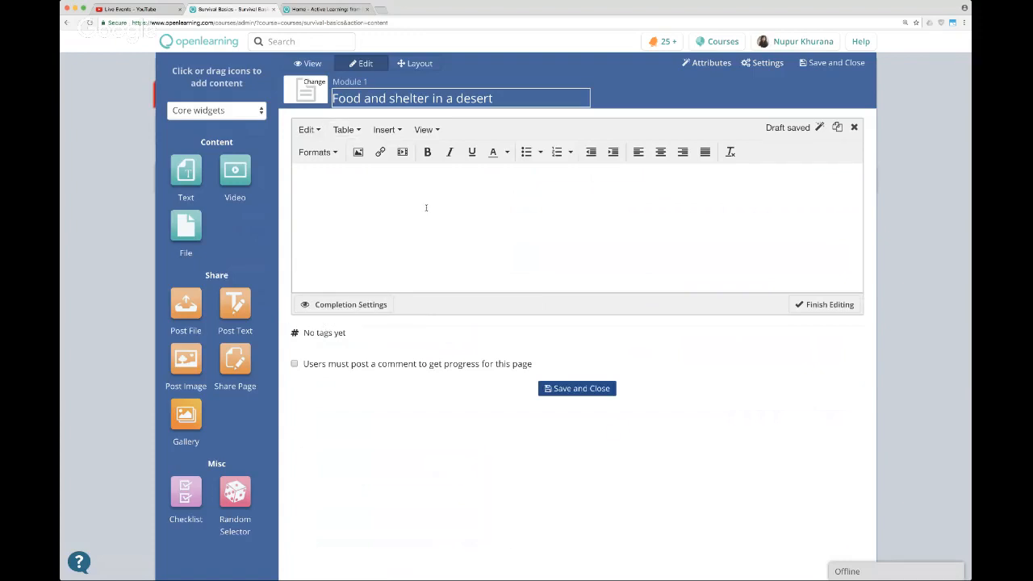
left_click_drag(240, 169, 391, 295)
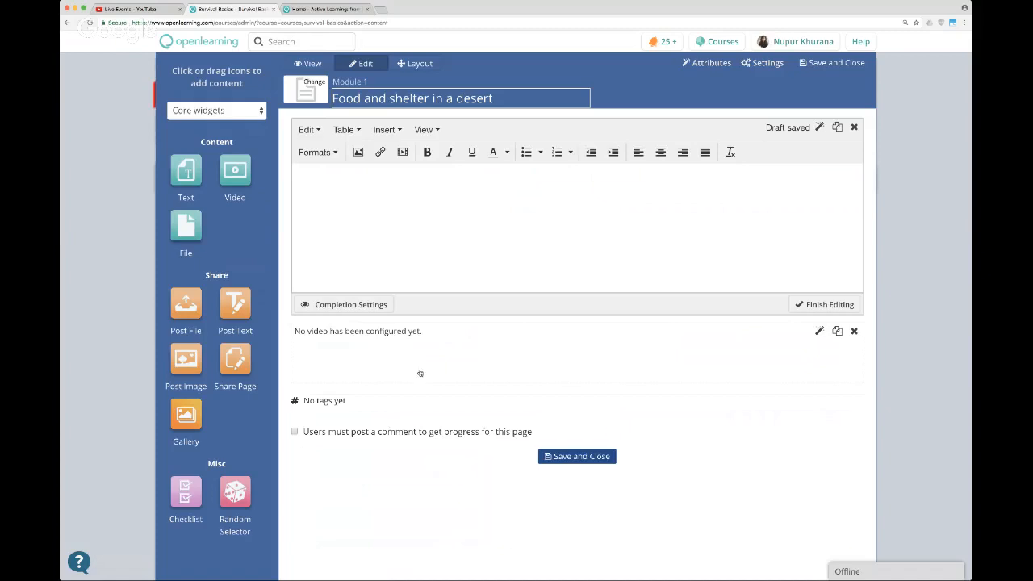
mouse_move(187, 227)
left_mouse_down()
mouse_move(211, 256)
mouse_move(202, 235)
left_mouse_up()
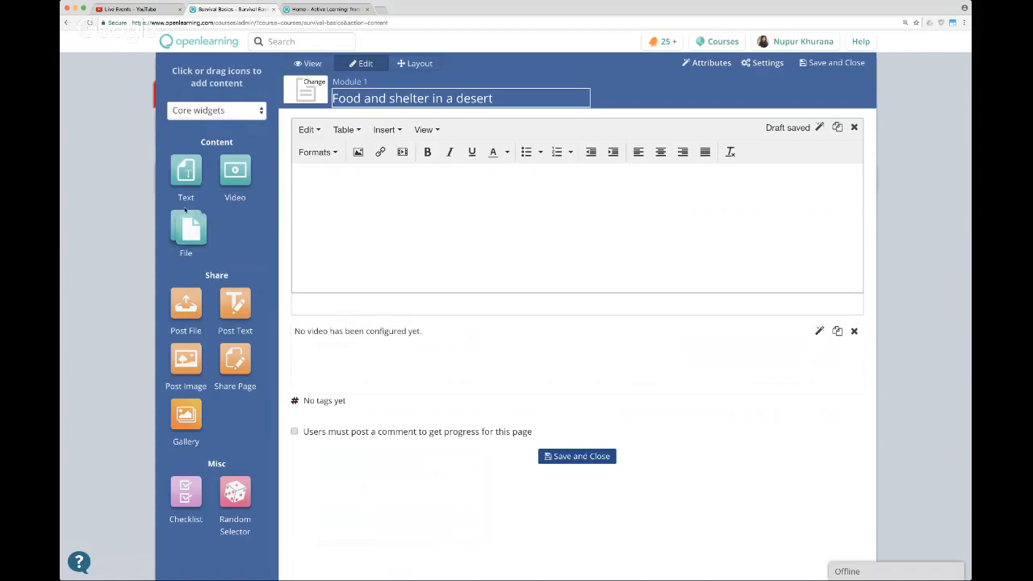
left_click(512, 347)
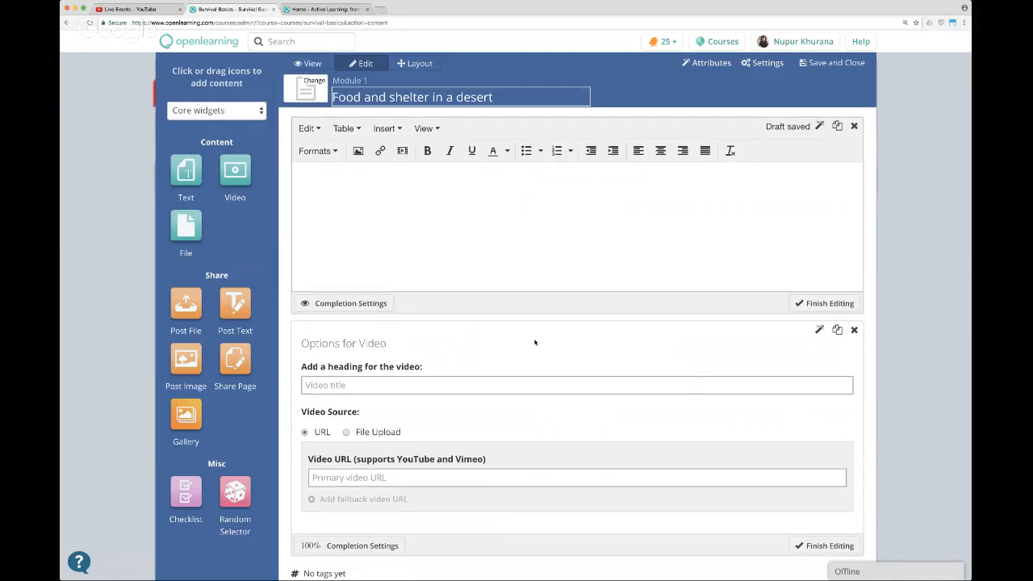
Write "Food and shelter in a desert" in the text widget, format it as a large heading and finish editing that widget.
scroll(533, 341, "down", 1)
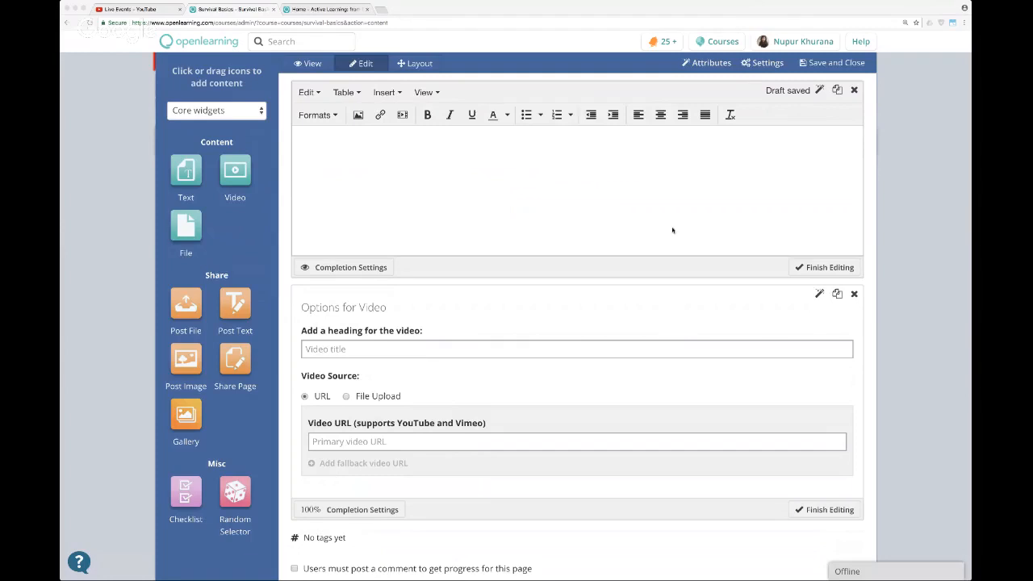
scroll(673, 198, "down", 2)
scroll(666, 196, "up", 3)
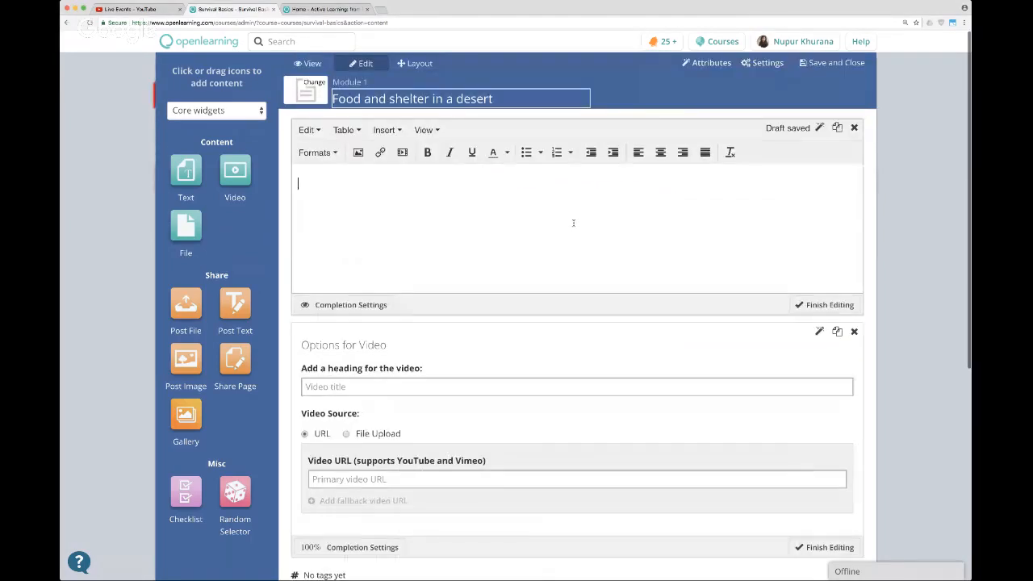
type("F")
type("ood and")
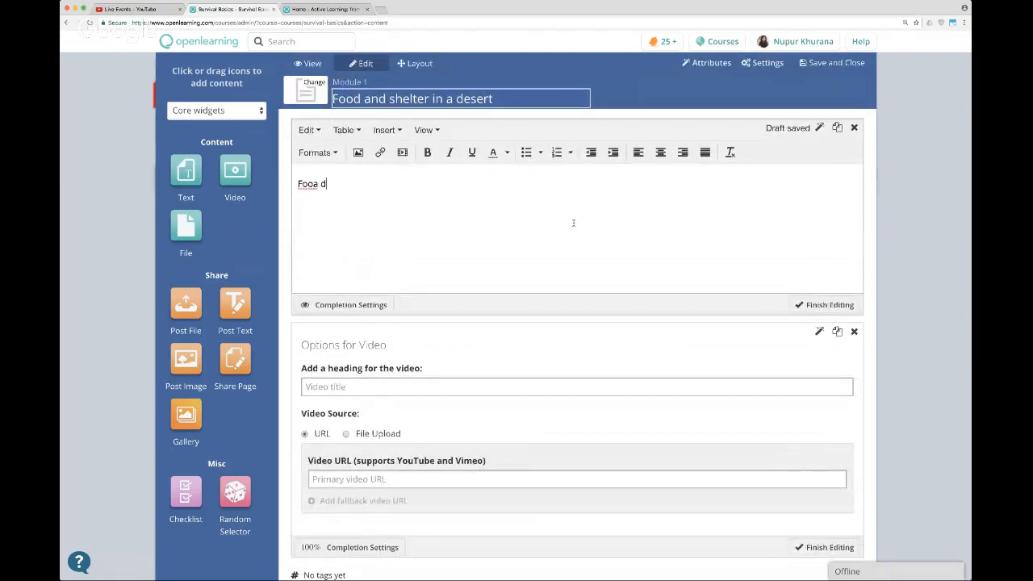
key("BackSpace")
type("ans")
key("BackSpace")
type("d shelter in a desert")
key("super+a")
left_click(318, 153)
mouse_move(323, 172)
left_click(443, 179)
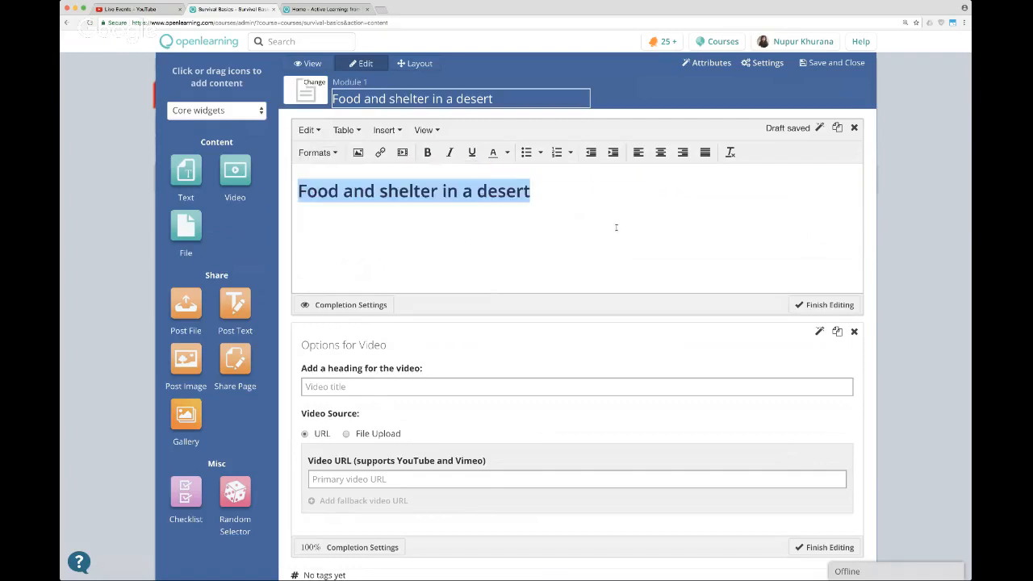
left_click(824, 304)
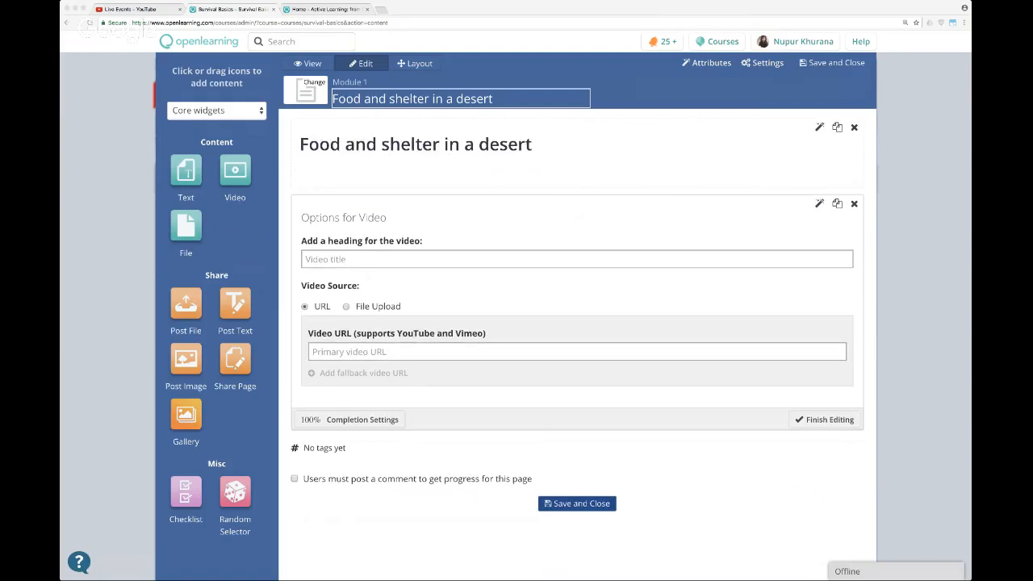
left_click(361, 354)
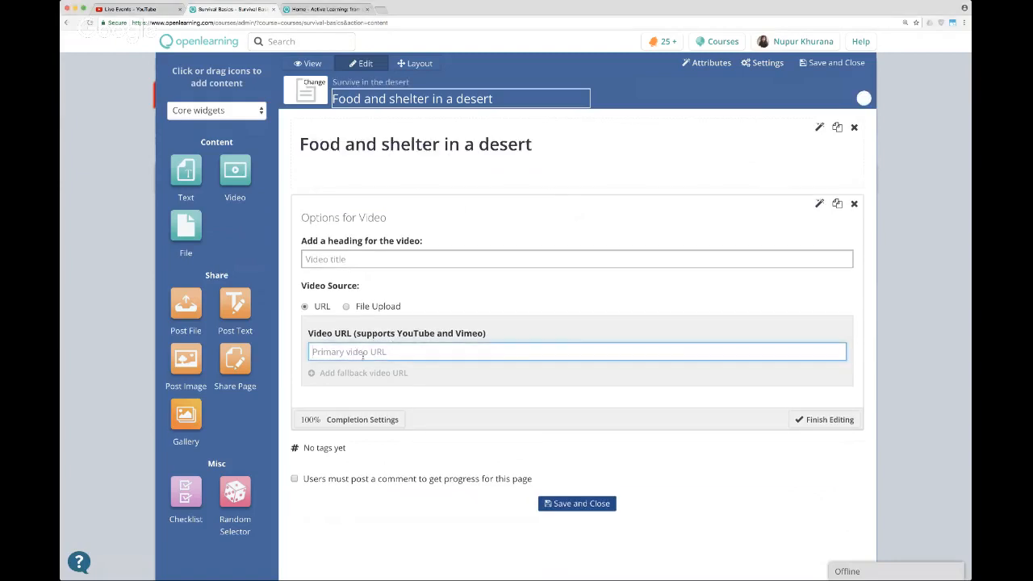
type("https://www.youtube.com/watch?v=joYnhHg-6Rk")
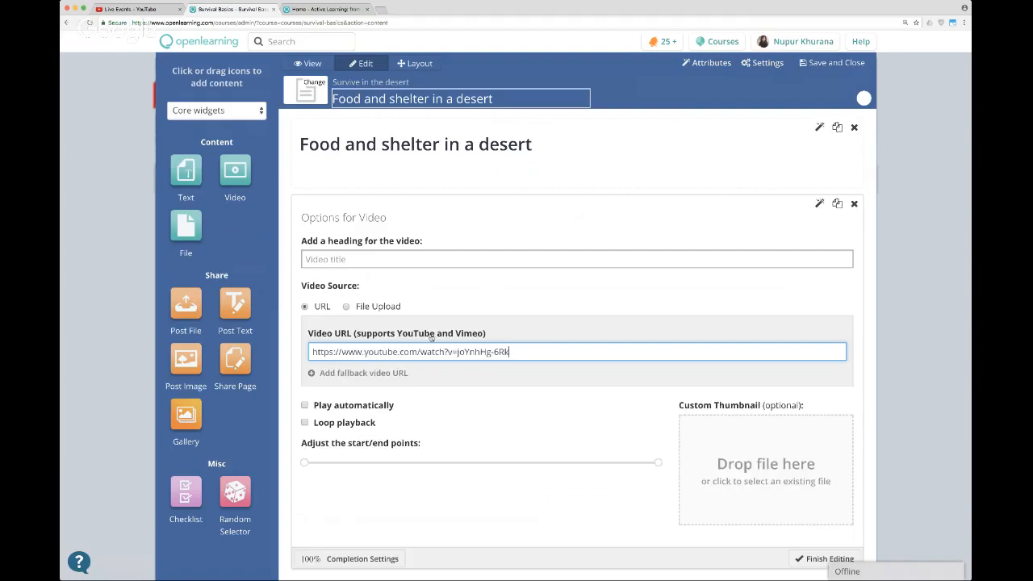
left_click(347, 307)
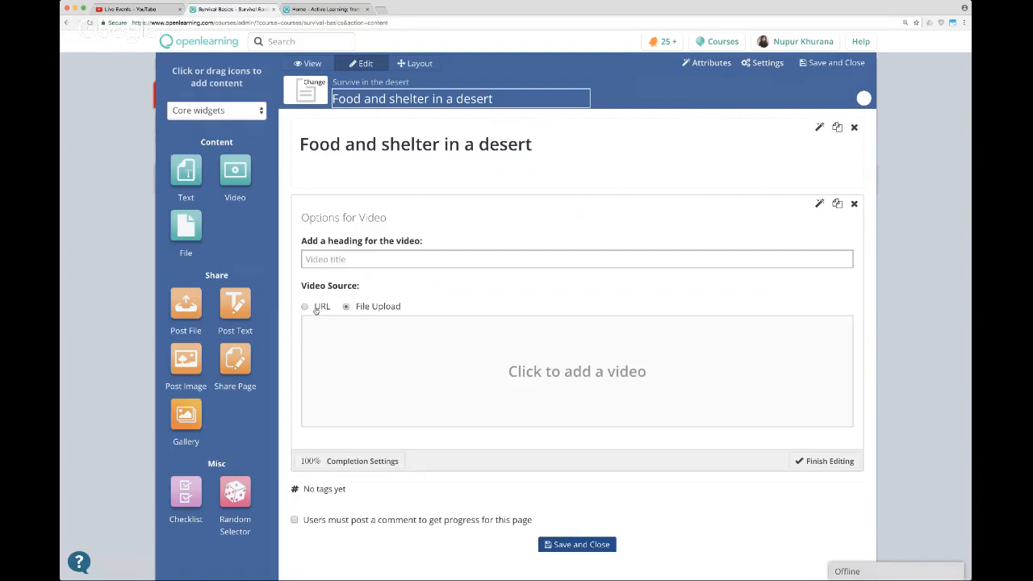
left_click(316, 307)
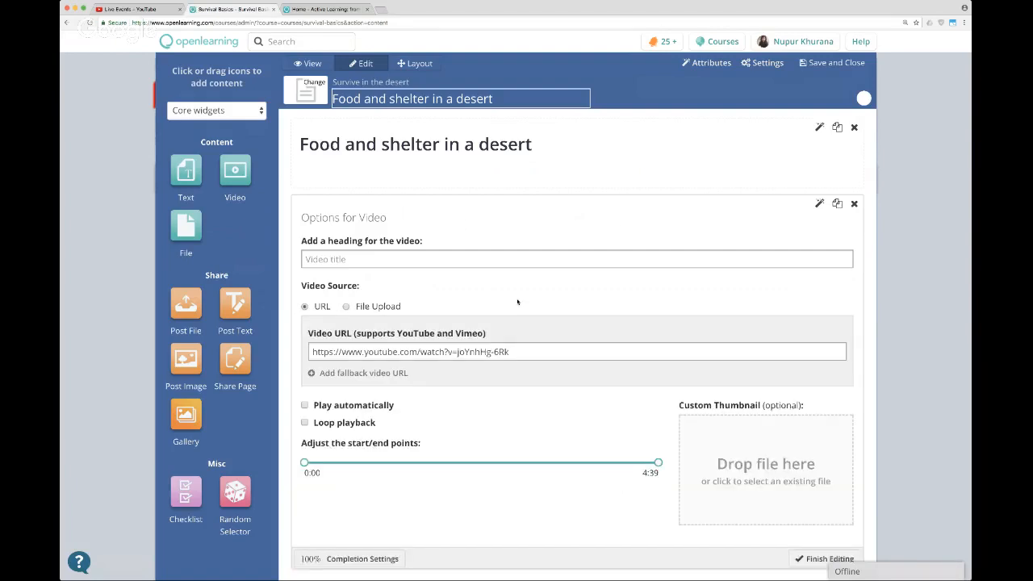
scroll(588, 388, "down", 1)
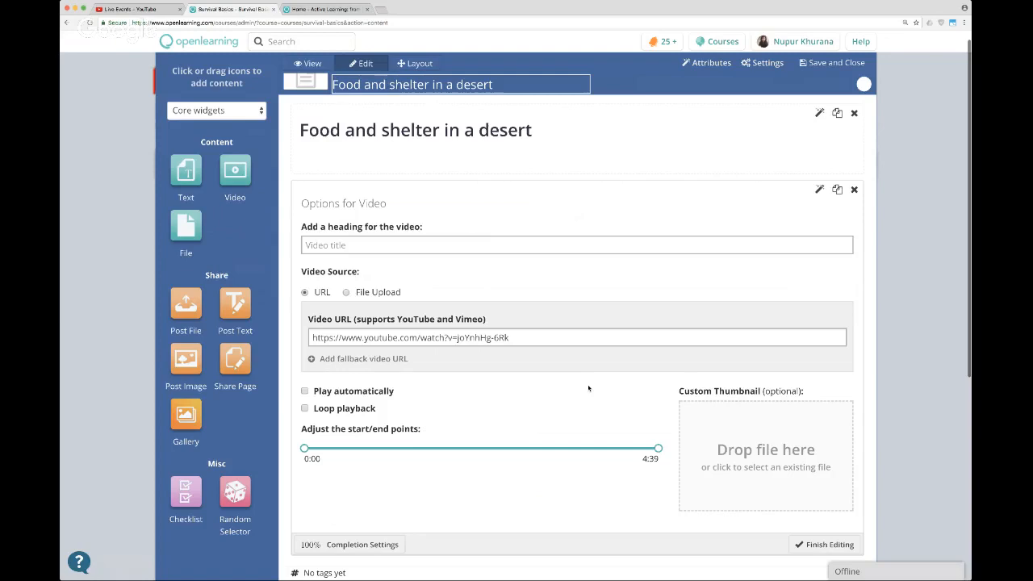
scroll(588, 388, "down", 2)
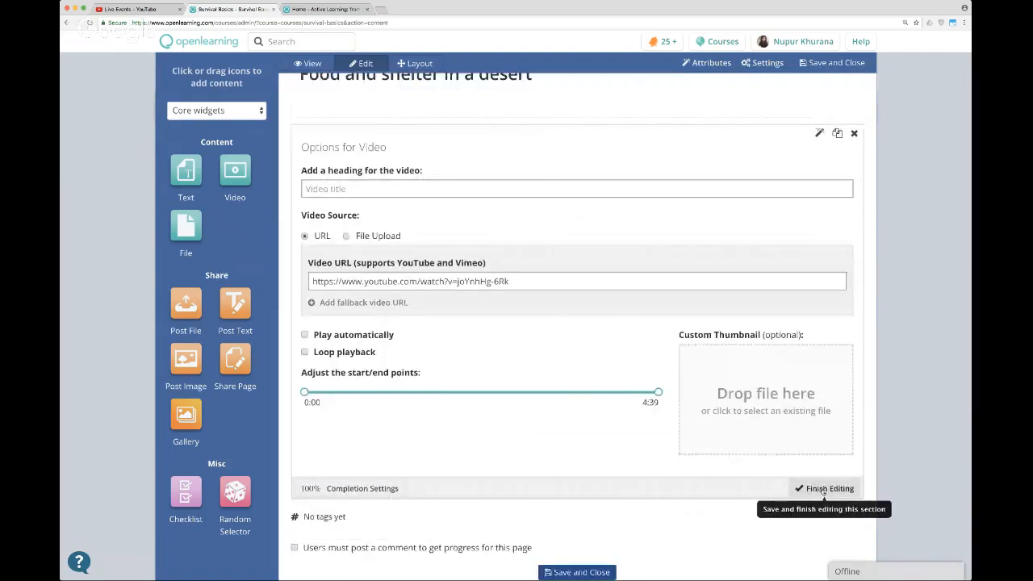
left_click(823, 488)
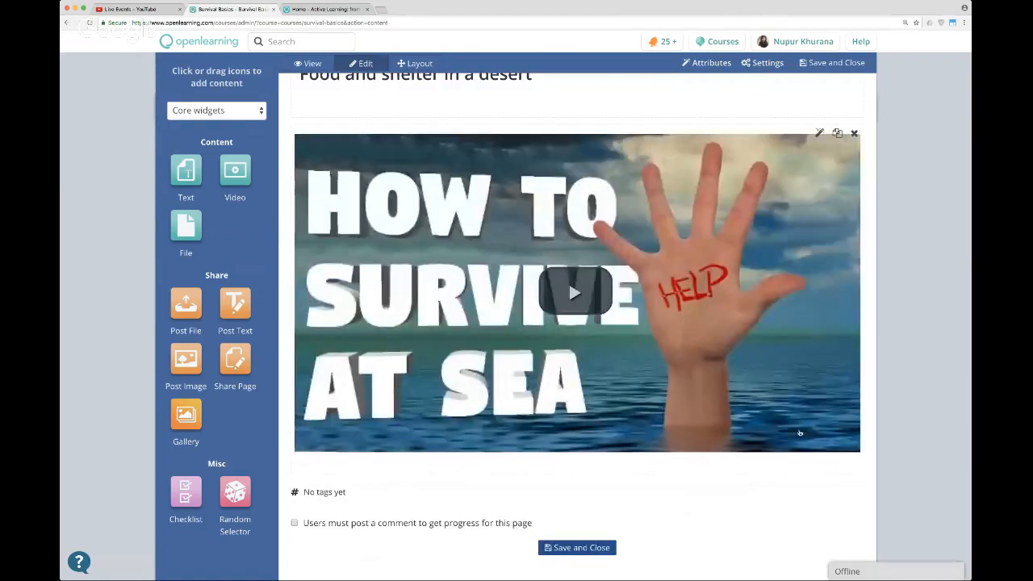
mouse_move(780, 369)
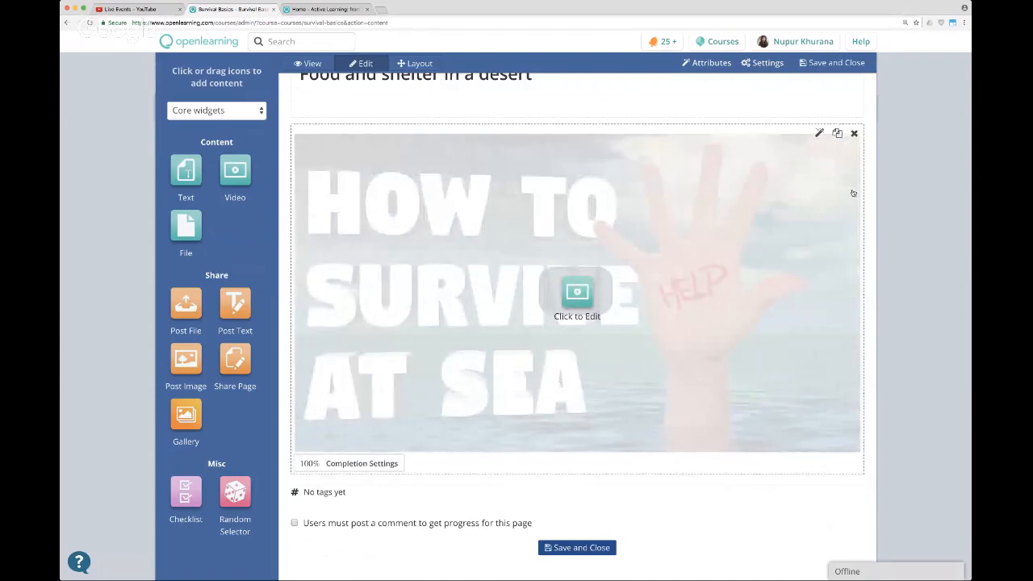
Preview the page with its heading and video, then save and close it.
scroll(873, 158, "up", 2)
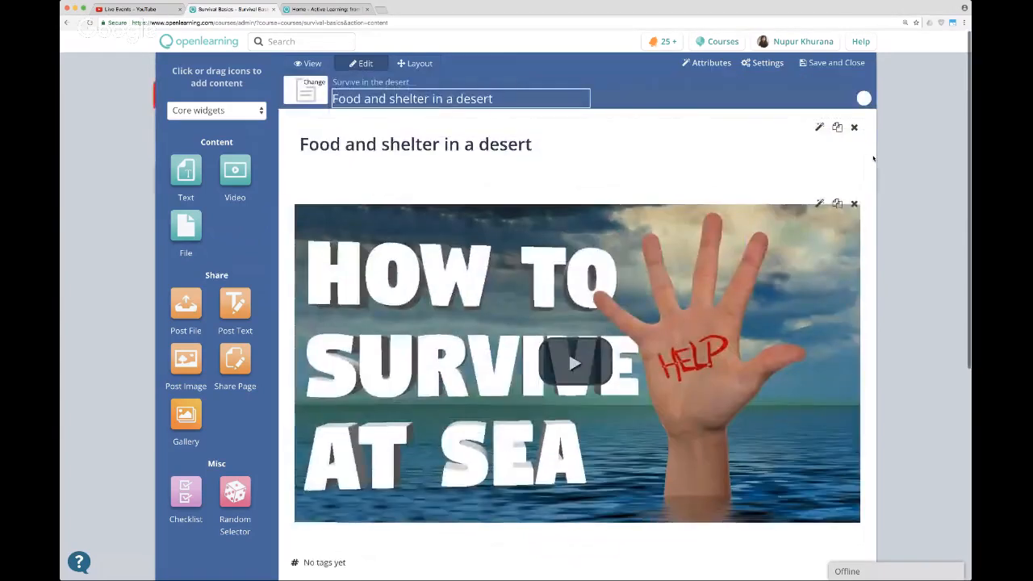
mouse_move(367, 145)
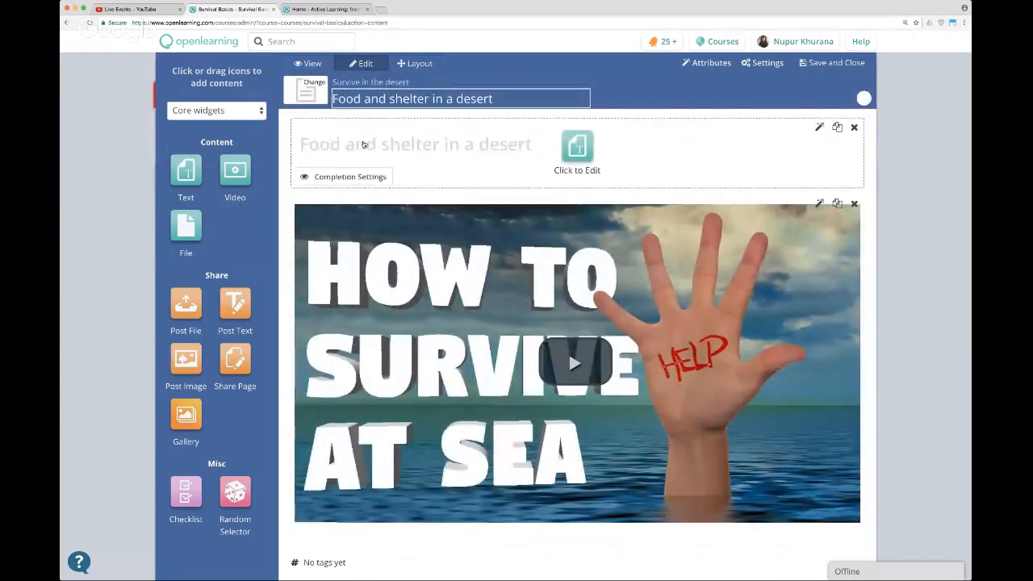
left_click(478, 155)
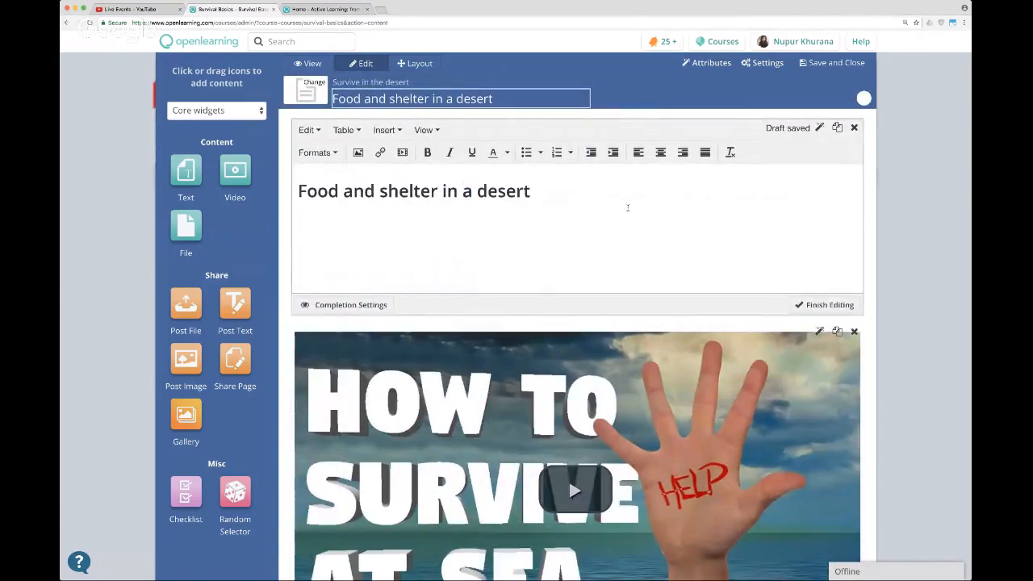
left_click(829, 305)
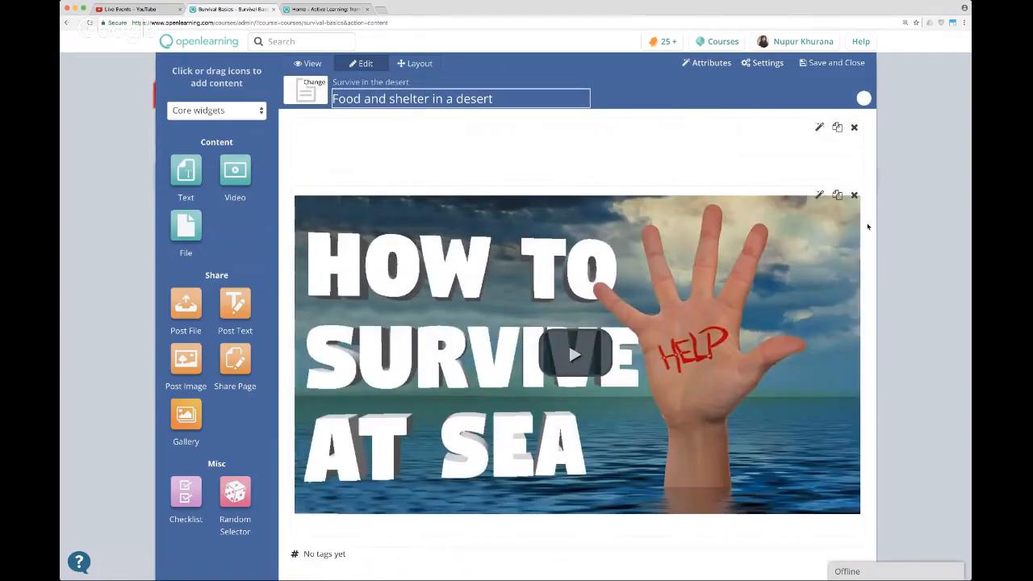
scroll(867, 226, "down", 5)
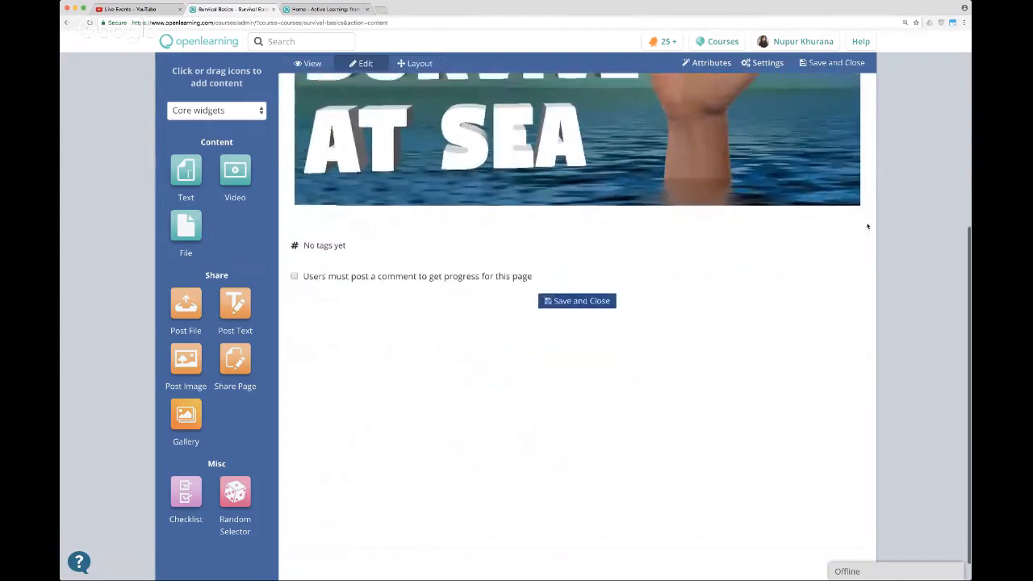
scroll(867, 226, "up", 5)
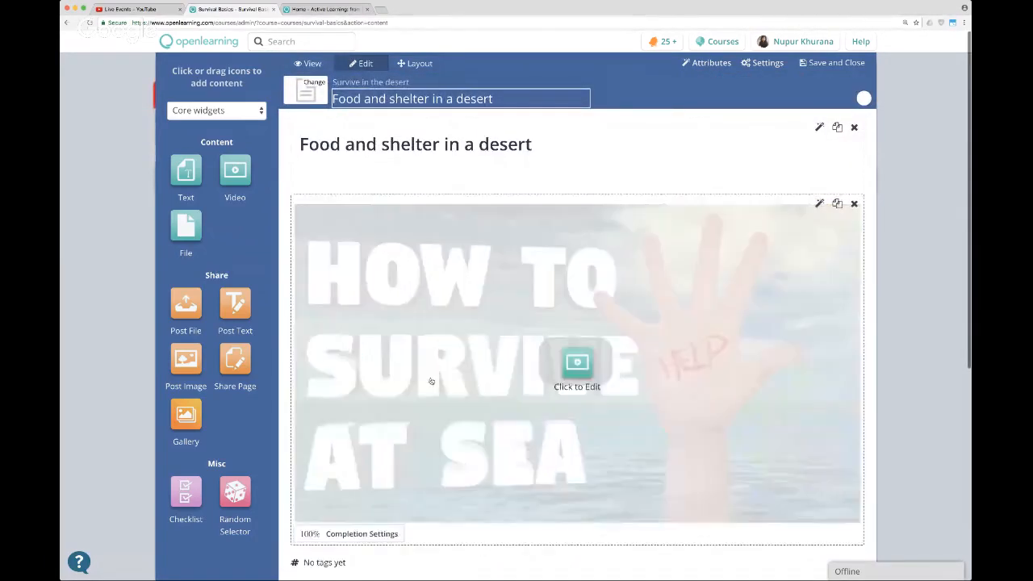
left_click(307, 63)
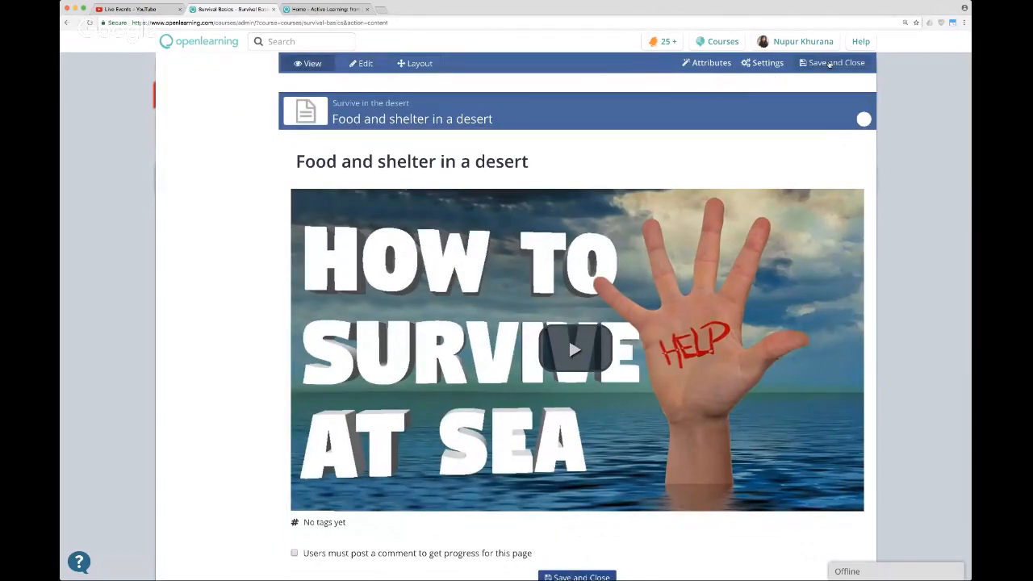
left_click(829, 64)
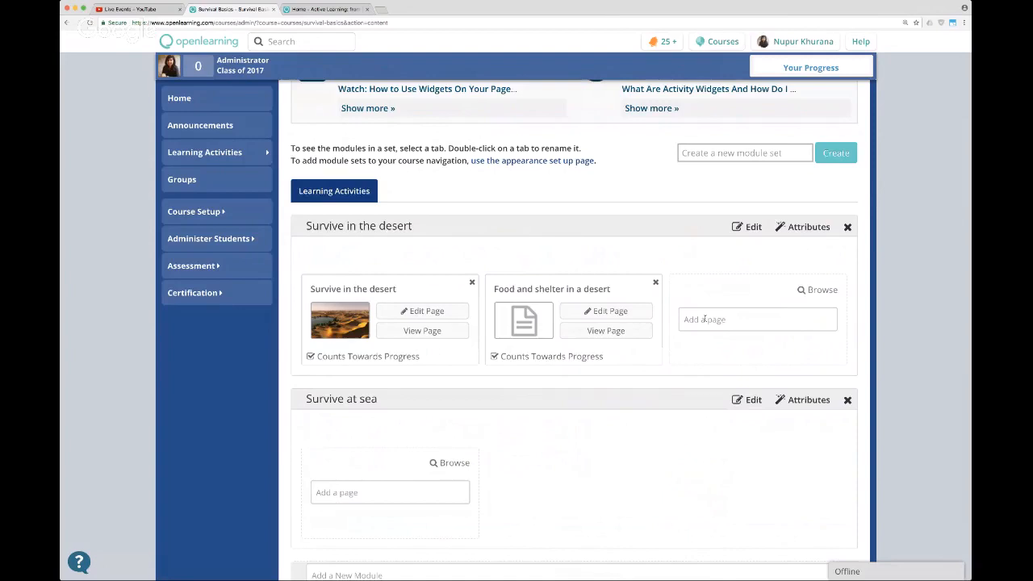
Reopen the "Food and shelter in a desert" page for editing and add a Text widget below the video.
left_click(606, 315)
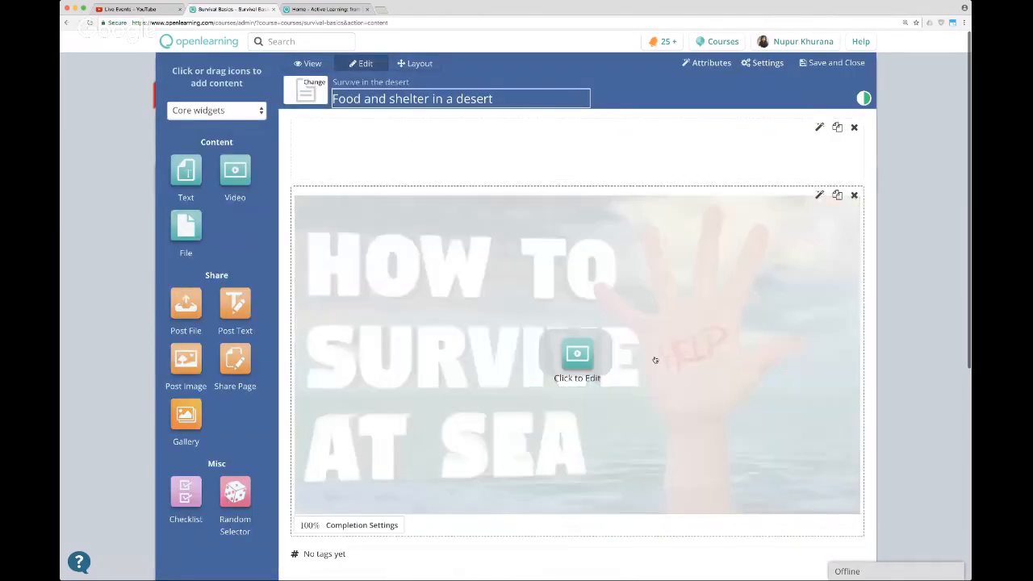
left_click_drag(187, 171, 349, 493)
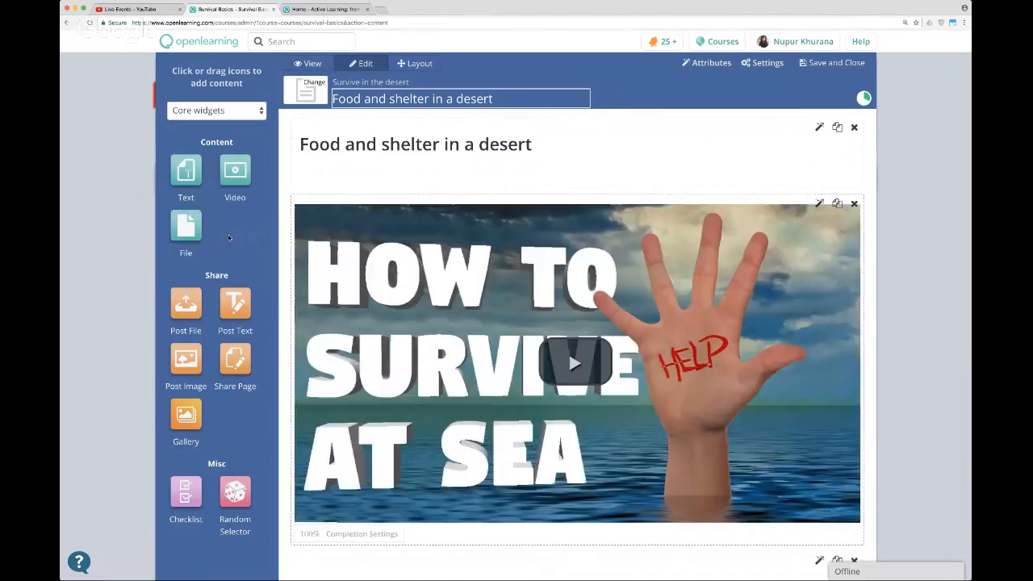
scroll(576, 420, "down", 4)
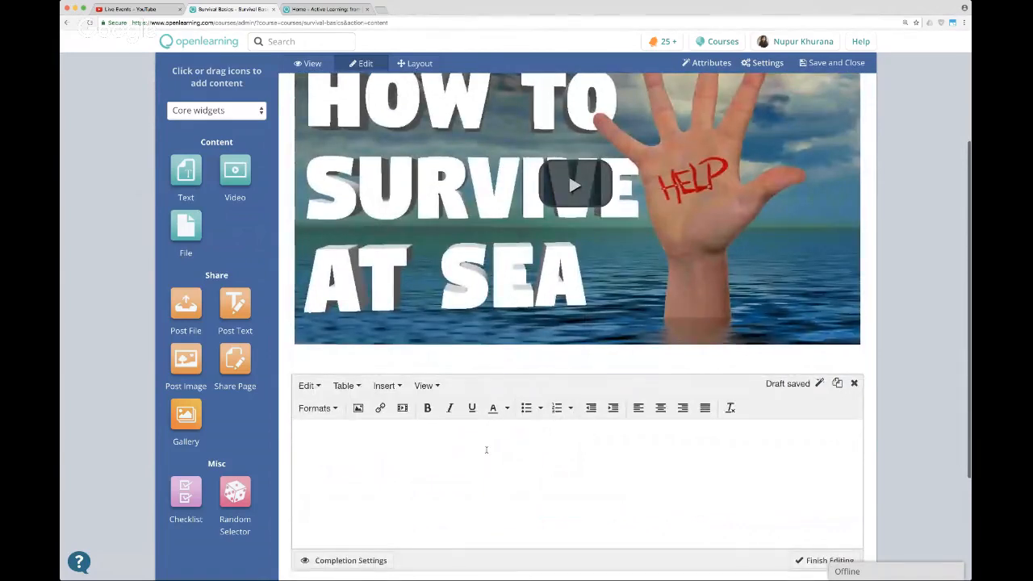
Write "Share your survival experiences below!" in the new text widget.
type("Share your")
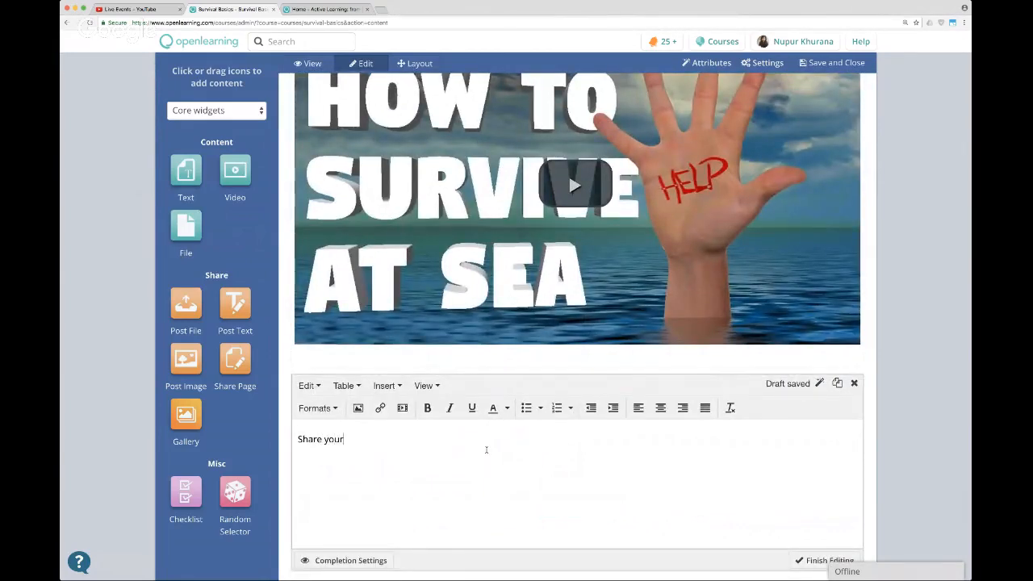
type(" survival experiences below!")
key("Return")
Format the "Share your survival experiences below!" line as a small heading and centre it.
double_click(337, 437)
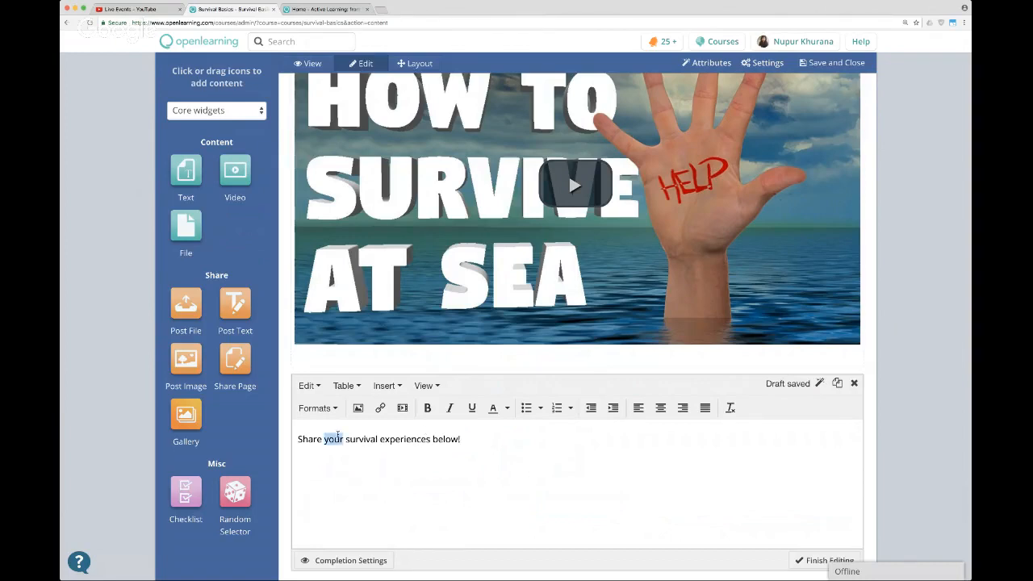
triple_click(337, 436)
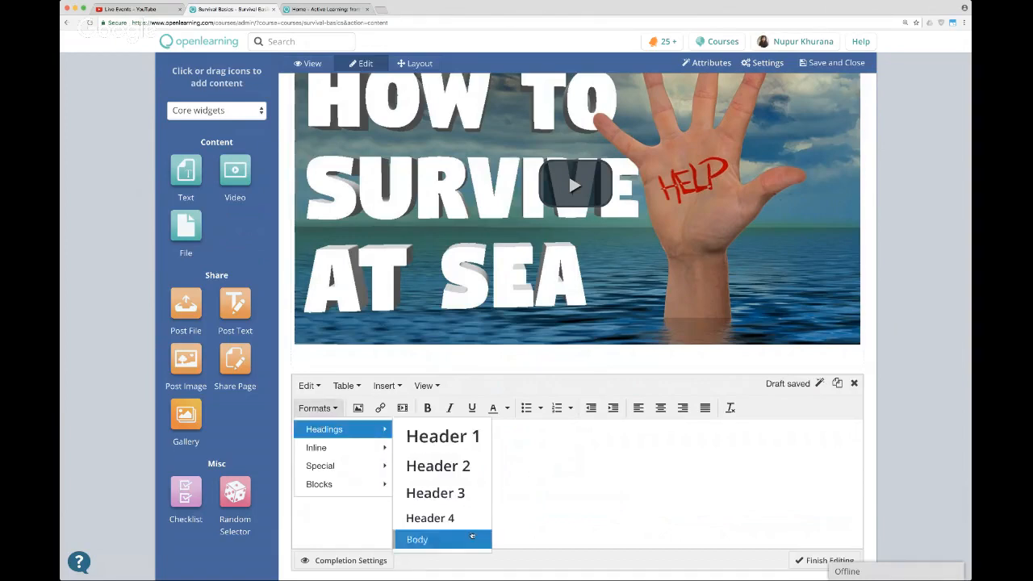
left_click(427, 539)
left_click(632, 482)
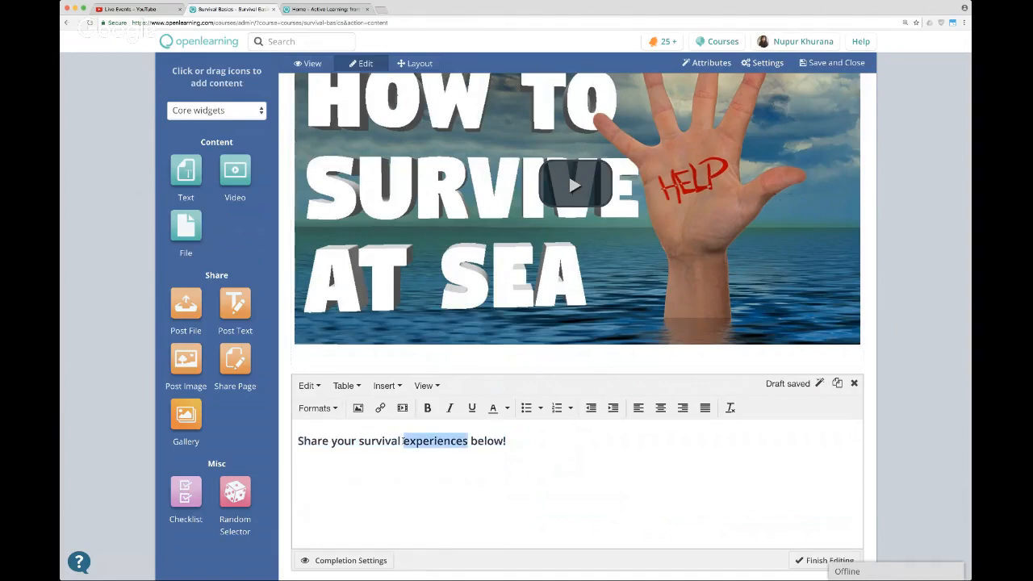
triple_click(436, 440)
left_click(660, 408)
scroll(715, 470, "up", 1)
scroll(809, 493, "down", 3)
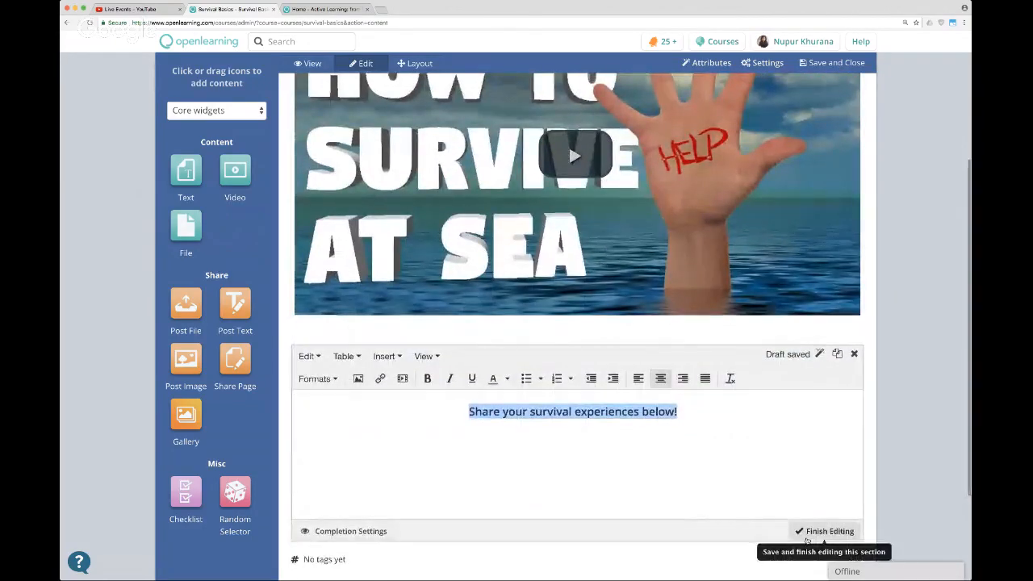
Replace the word "experiences" with "stories" in the centred line and finish editing the text widget.
left_click(640, 412)
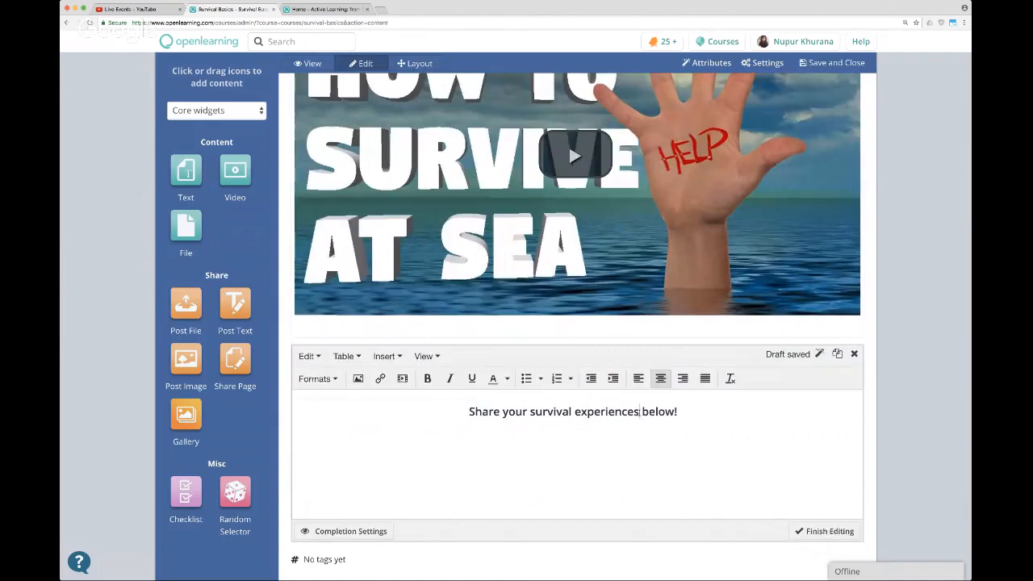
key("BackSpace")
key("BackSpace")
key("BackSpace")
key("BackSpace")
key("BackSpace")
key("BackSpace")
key("BackSpace")
key("BackSpace")
key("BackSpace")
key("BackSpace")
key("BackSpace")
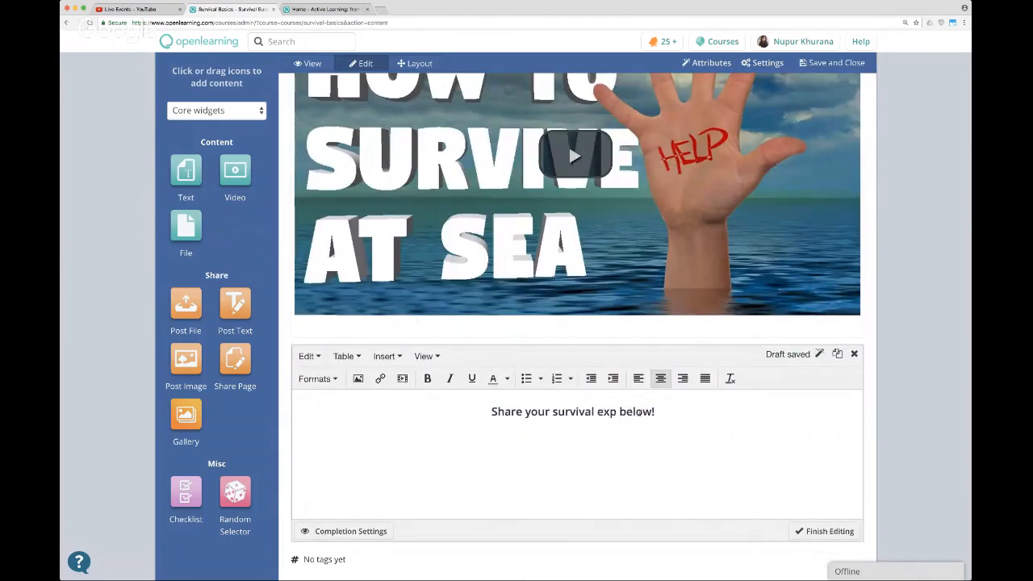
type("stories")
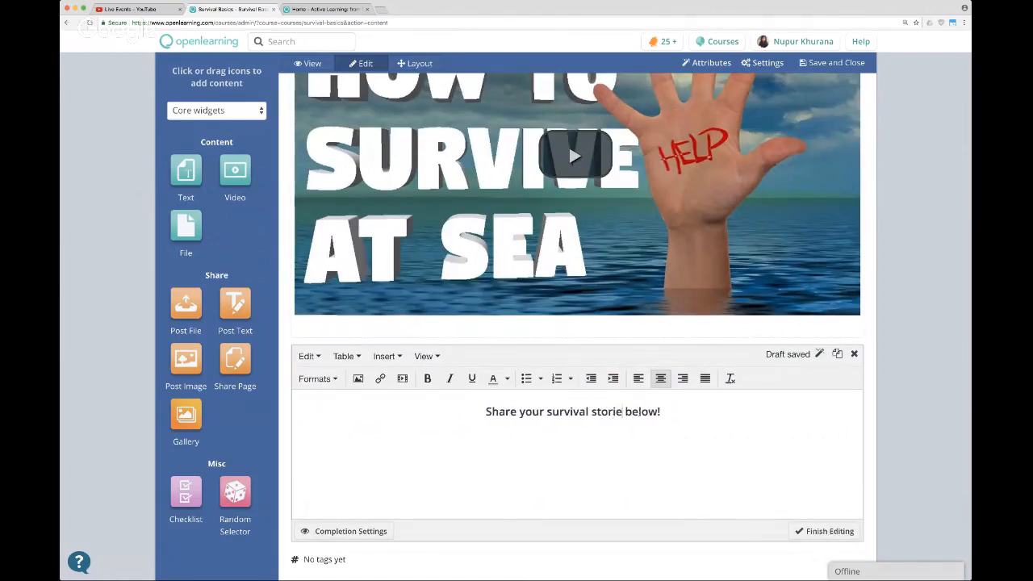
key("Down")
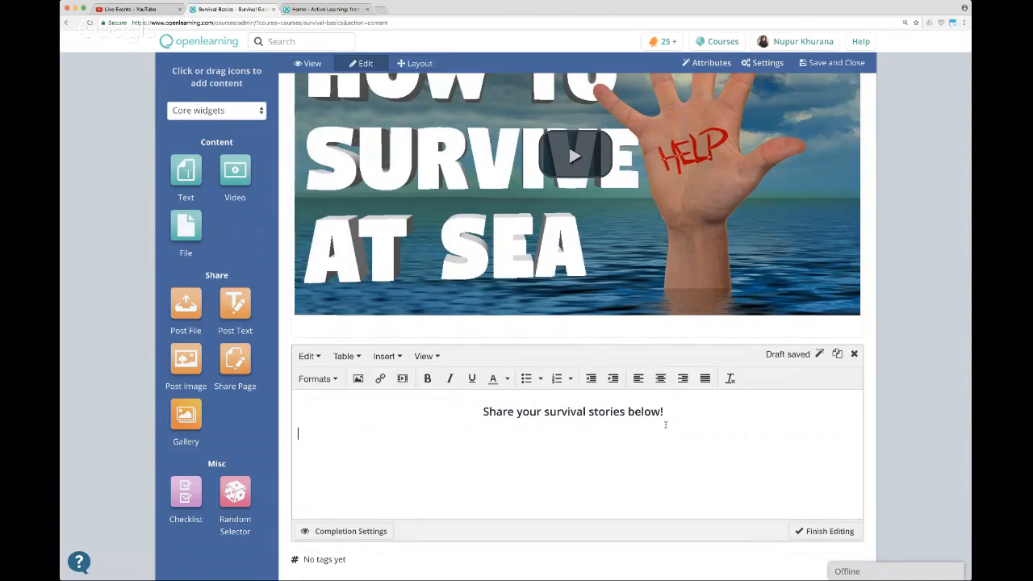
left_click(829, 530)
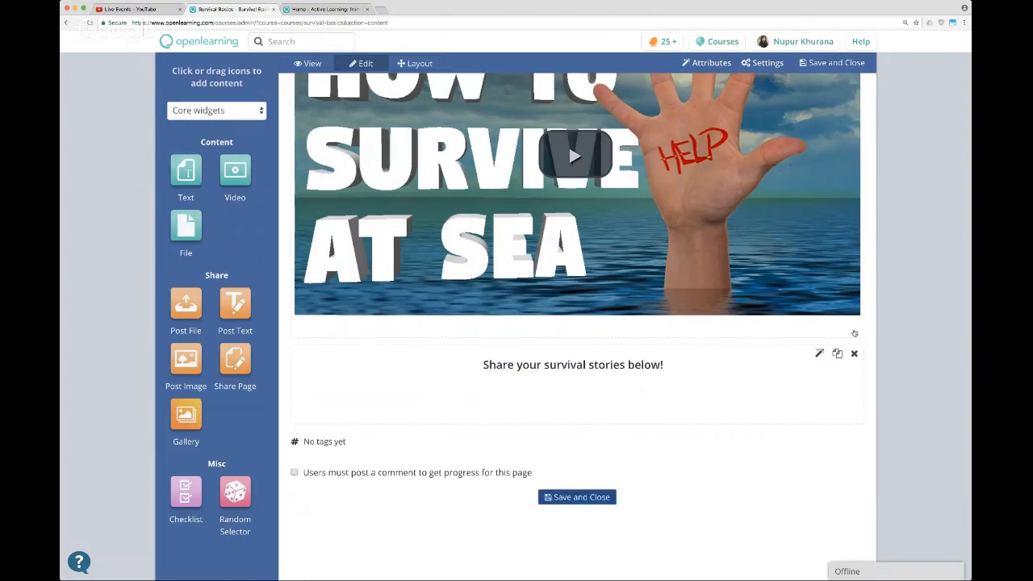
Preview the whole page including the story-sharing line under the video, then save and close it.
left_click(307, 64)
scroll(804, 165, "down", 2)
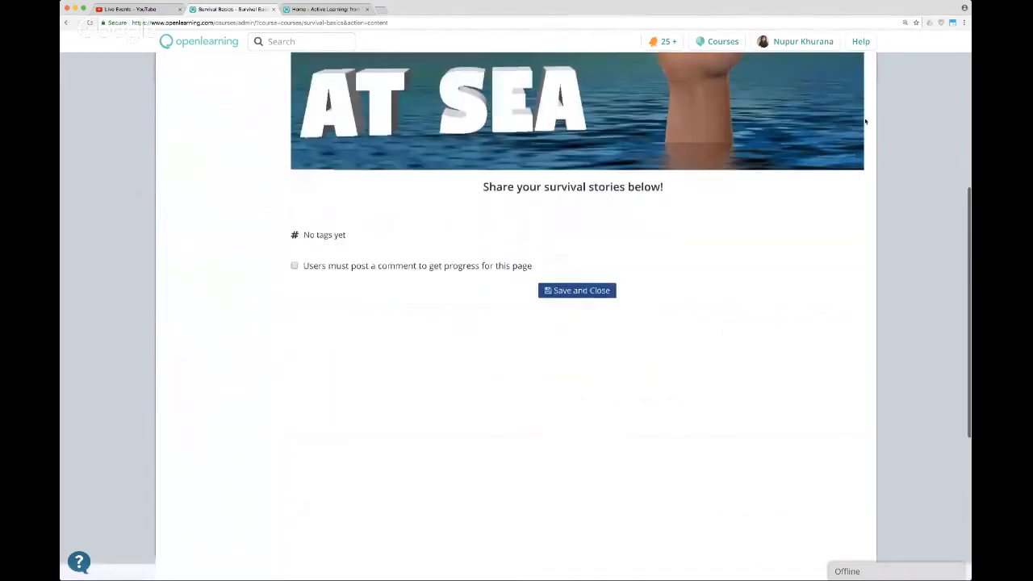
scroll(863, 120, "up", 4)
mouse_move(864, 120)
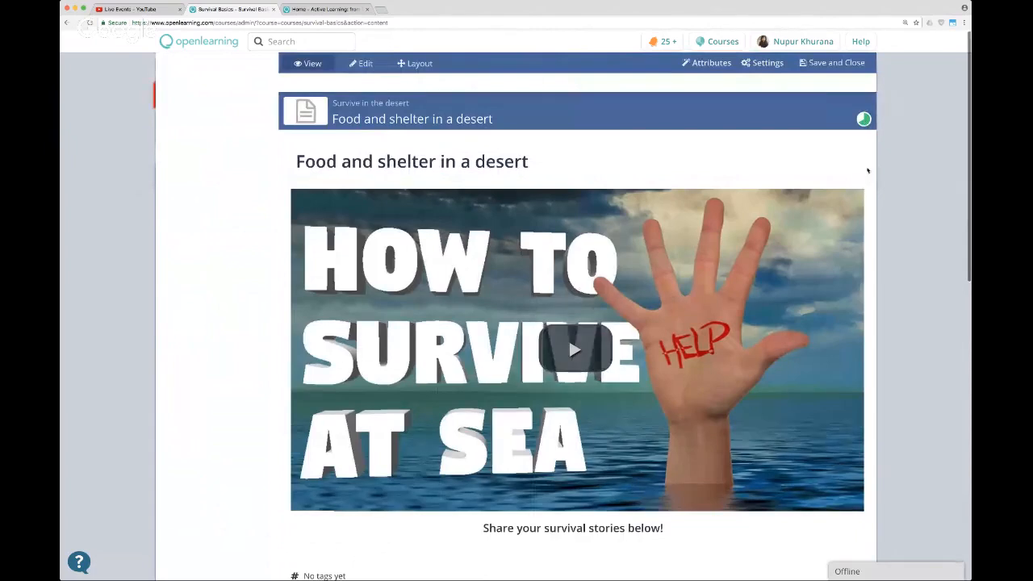
left_click(835, 65)
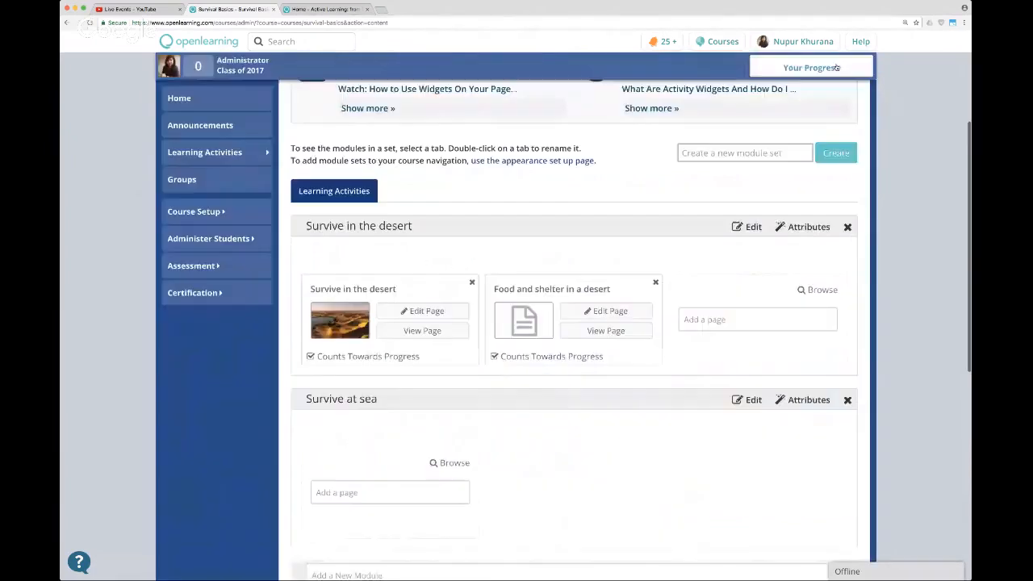
View the saved "Food and shelter in a desert" page and examine its content down to the comments section.
left_click(610, 332)
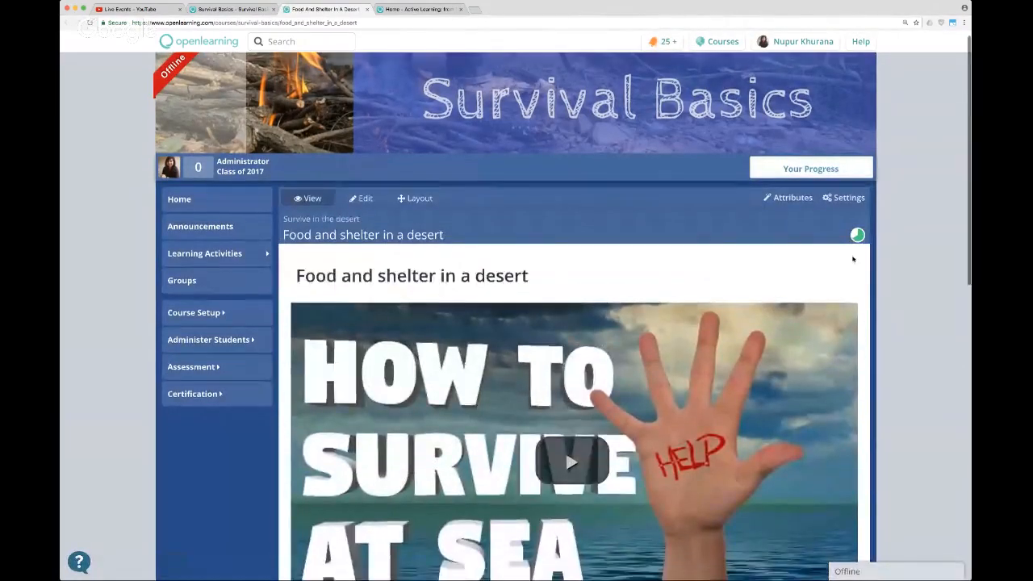
scroll(597, 242, "down", 10)
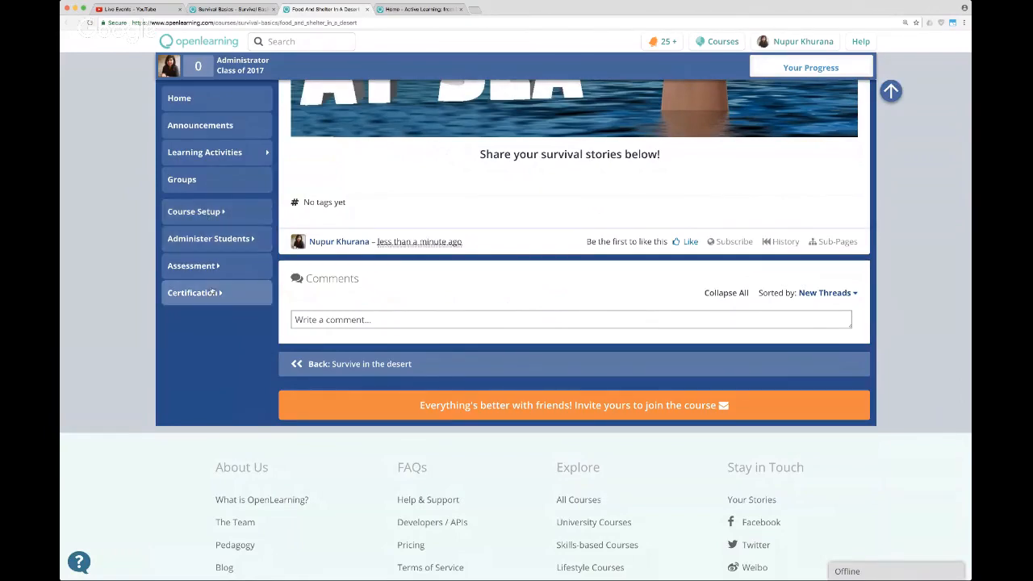
scroll(500, 212, "down", 2)
scroll(505, 212, "up", 5)
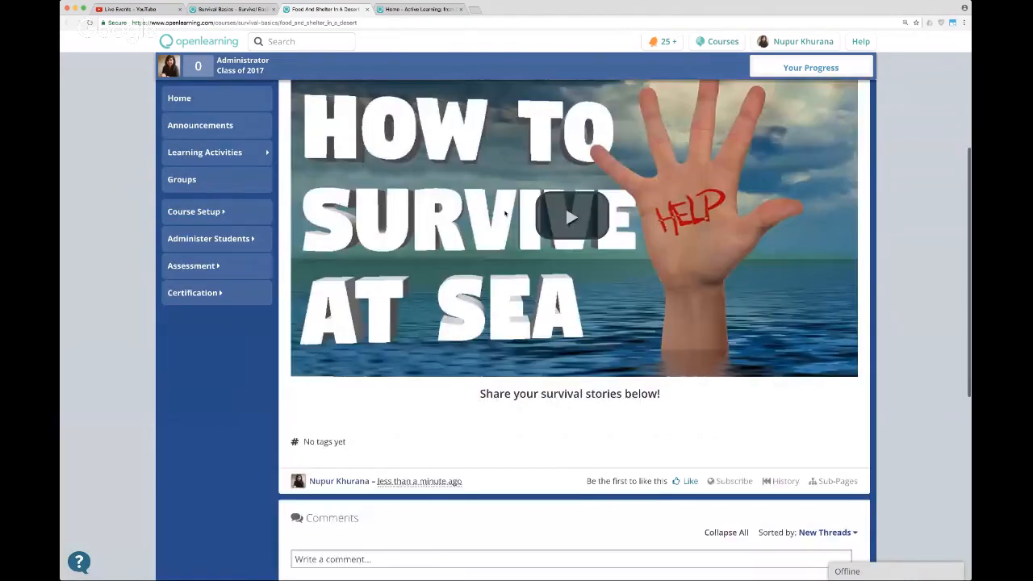
Look over the page again from its title and video to the story-sharing prompt and the comments area beneath.
scroll(504, 212, "up", 3)
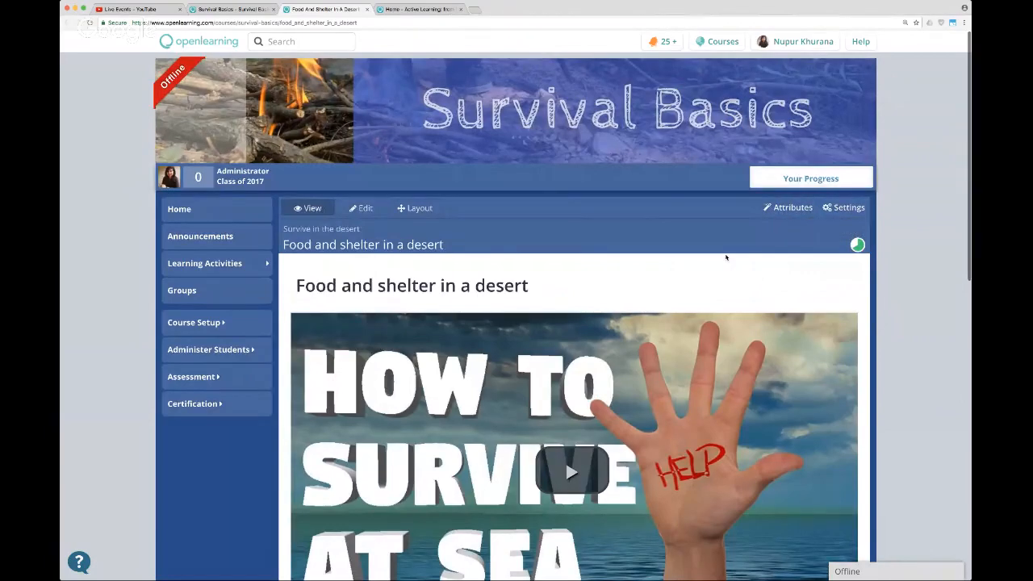
scroll(726, 256, "down", 3)
scroll(726, 259, "down", 1)
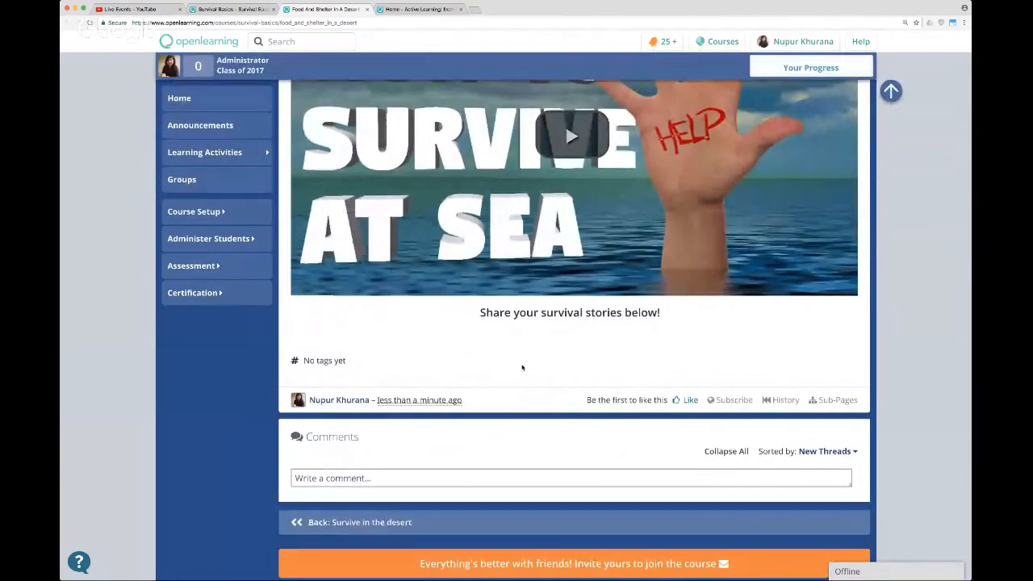
scroll(513, 361, "down", 1)
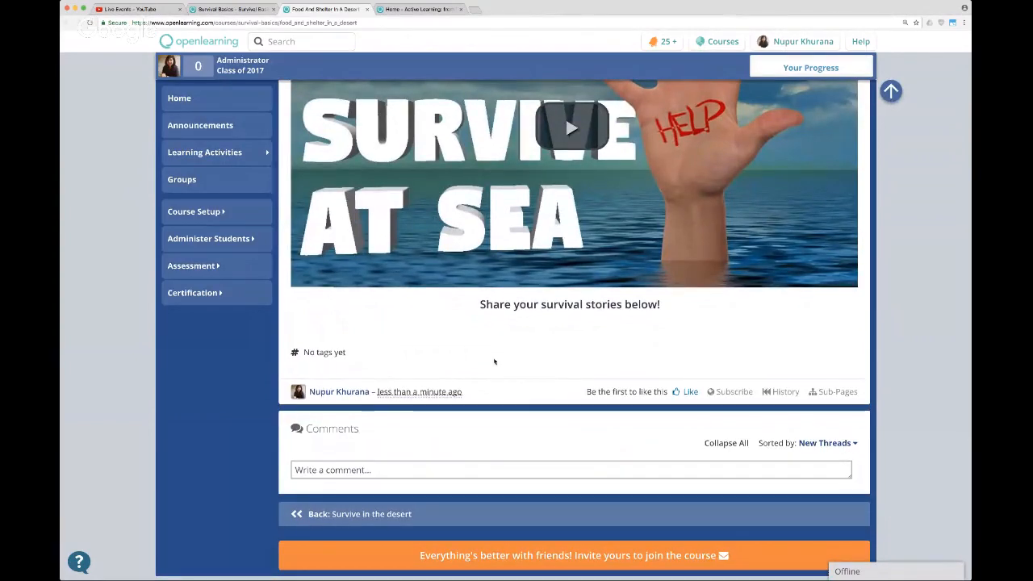
scroll(702, 321, "up", 5)
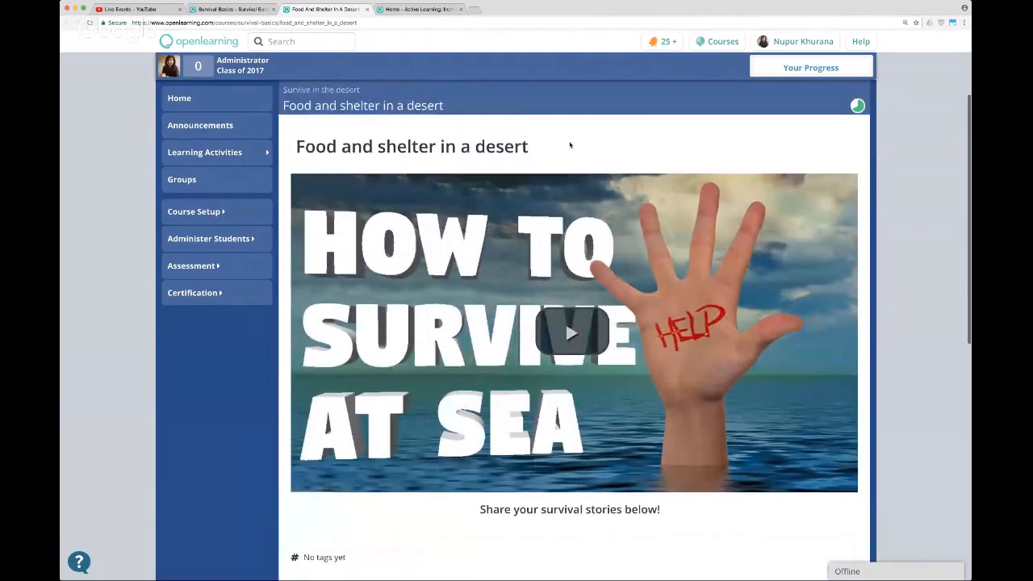
scroll(567, 145, "down", 3)
scroll(612, 196, "up", 1)
scroll(612, 195, "up", 1)
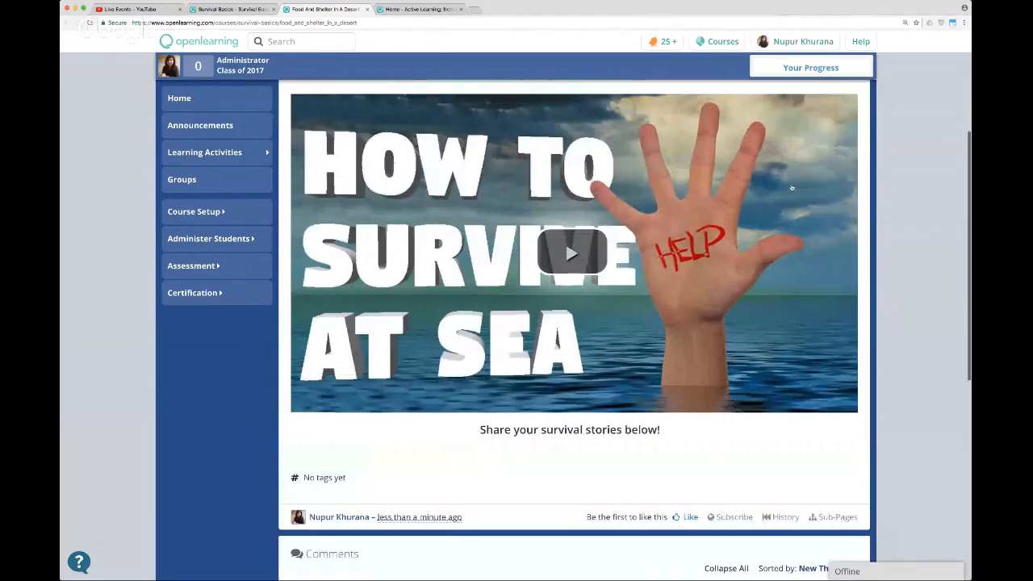
scroll(795, 179, "up", 5)
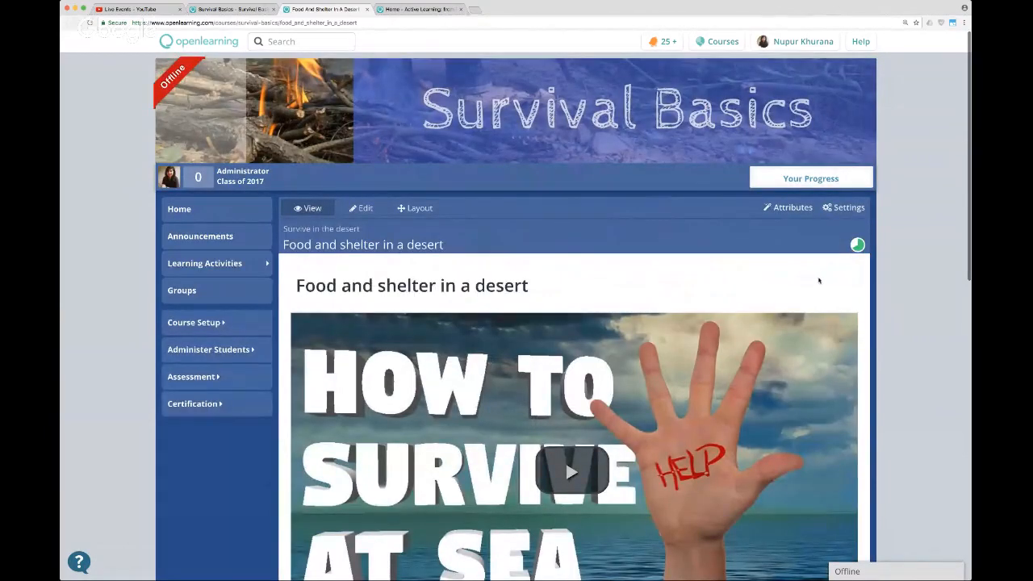
scroll(819, 280, "down", 6)
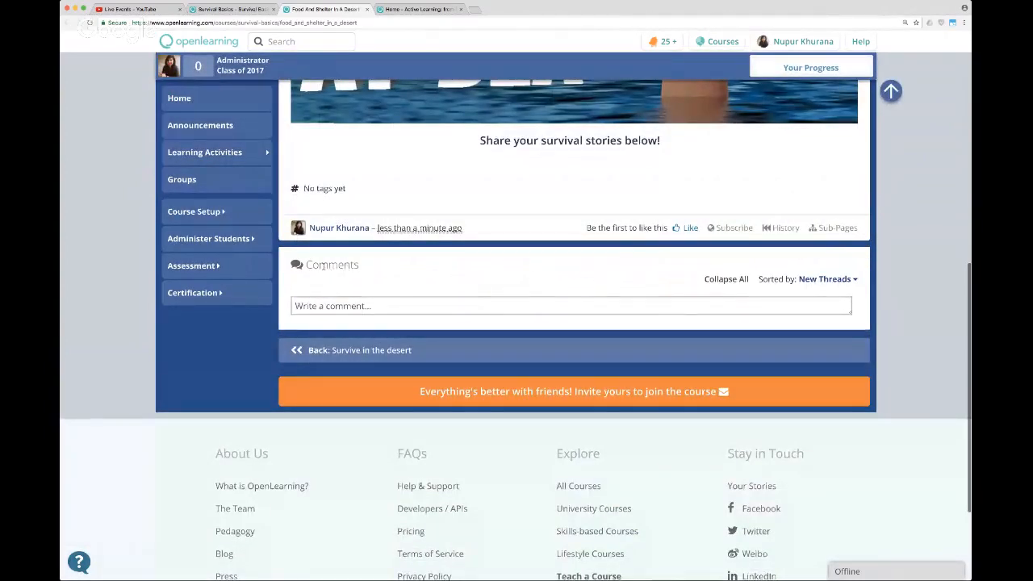
Post the comment "One time I went to Club Med and survived." on the "Food and shelter in a desert" page.
left_click_drag(322, 266, 346, 267)
left_click(398, 303)
left_click(389, 300)
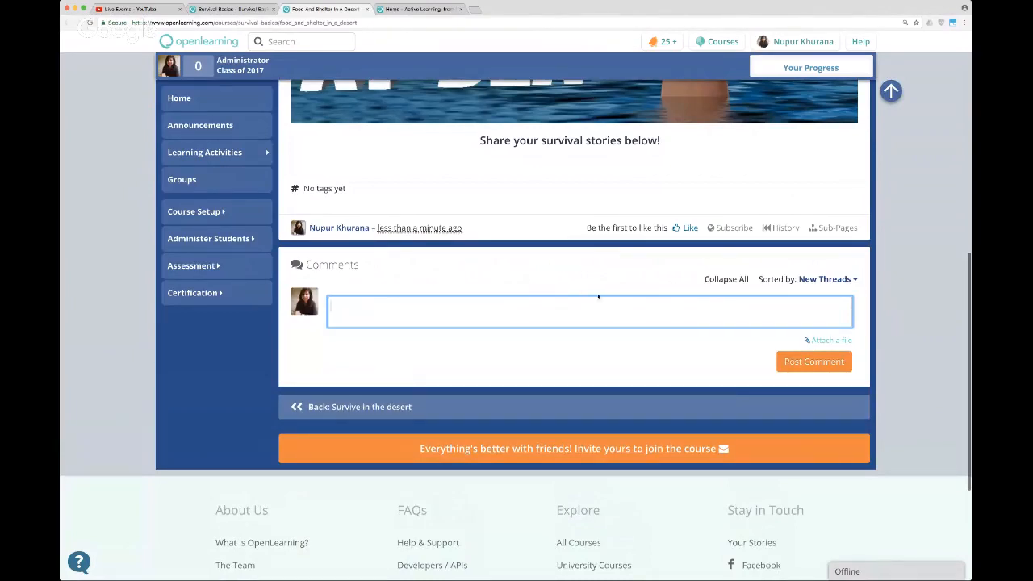
left_click(767, 152)
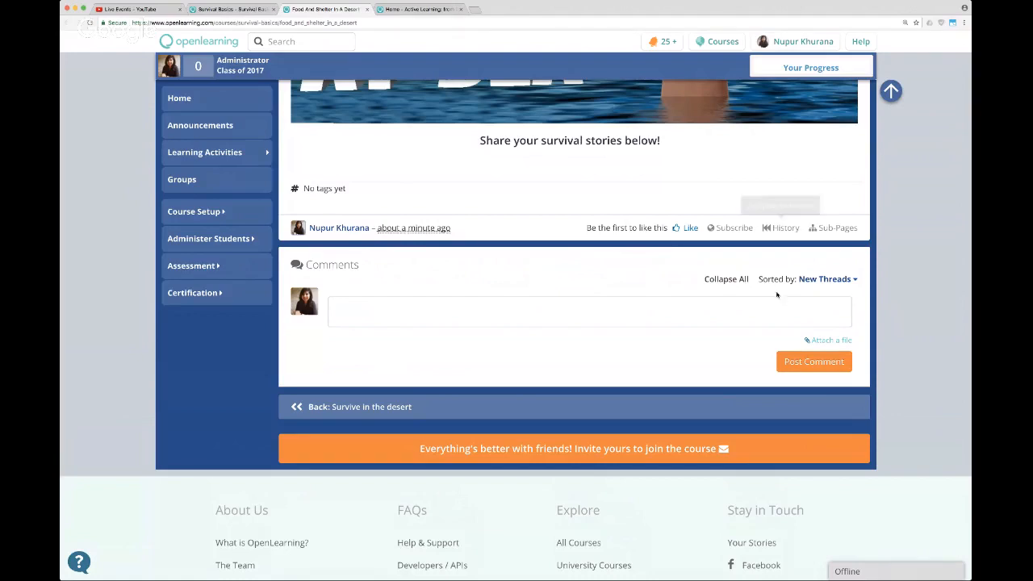
left_click(715, 312)
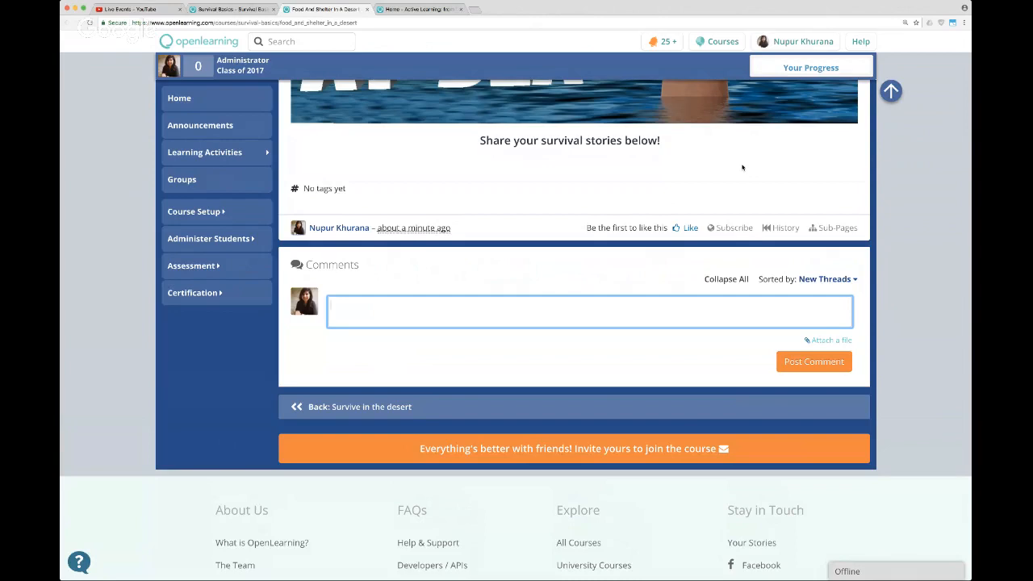
type("One time I went to Club Med and sur")
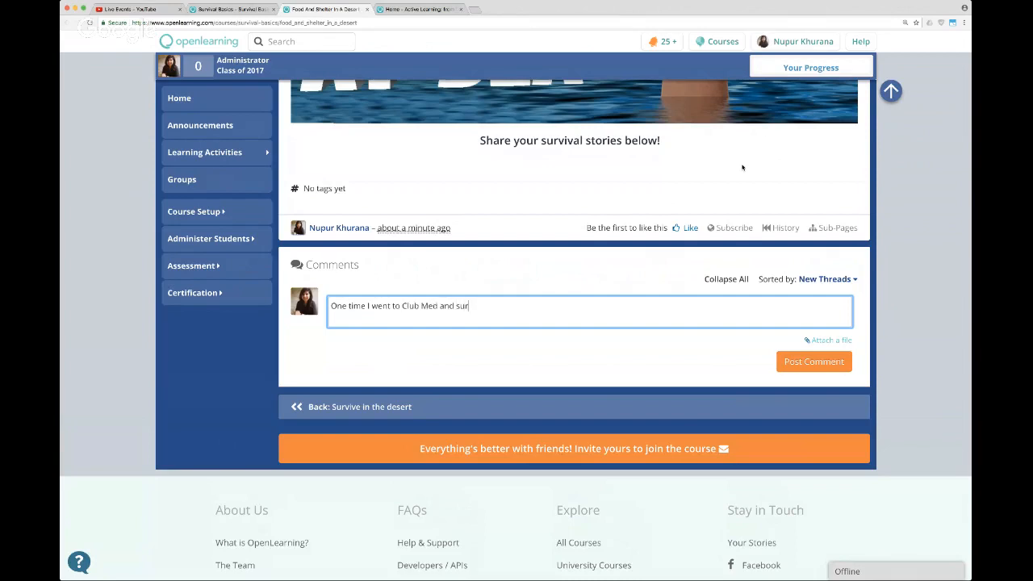
type("vived.")
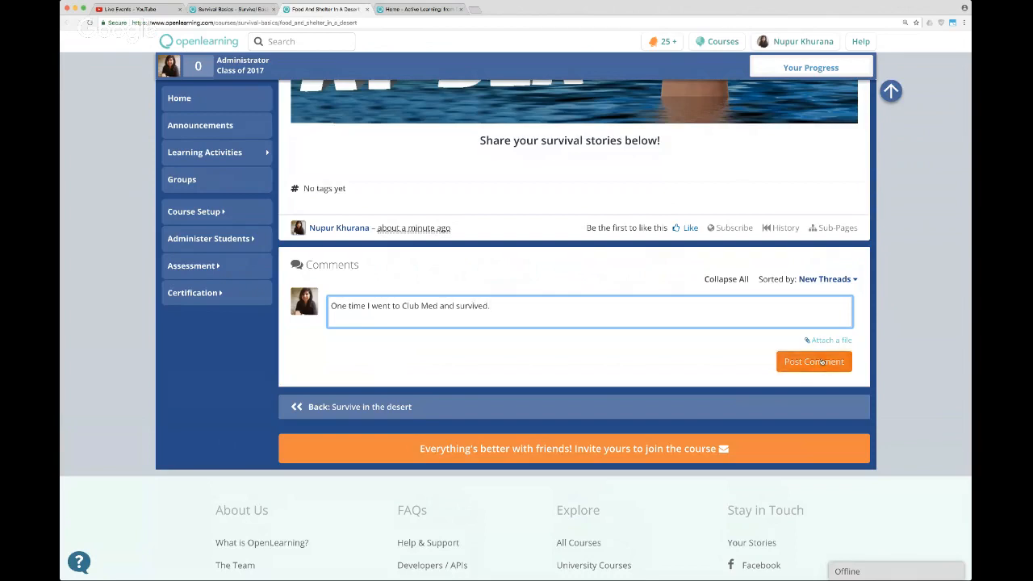
left_click(822, 361)
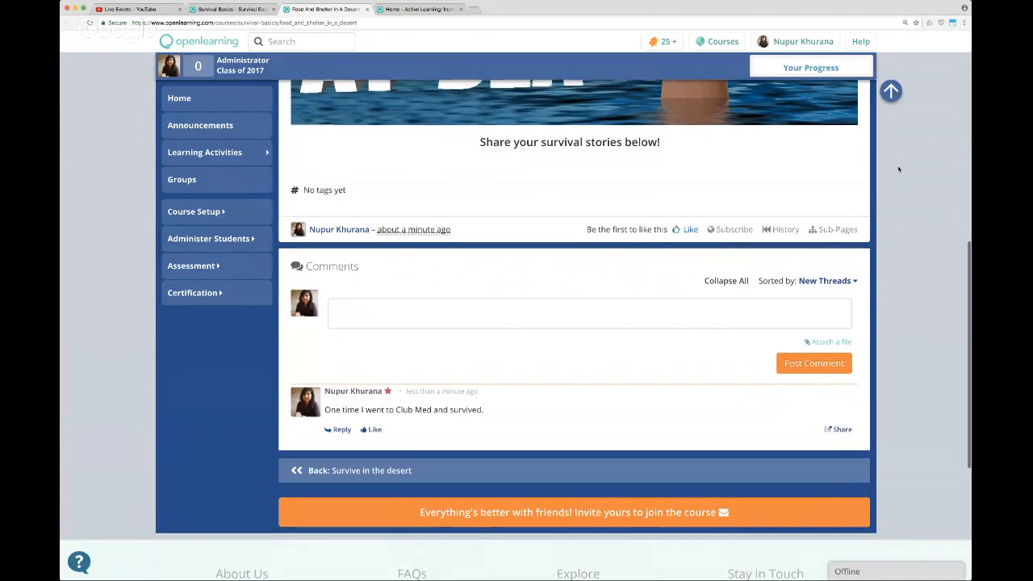
Open the course's content setup and go to the modules in the Learning Activities set.
scroll(911, 186, "up", 5)
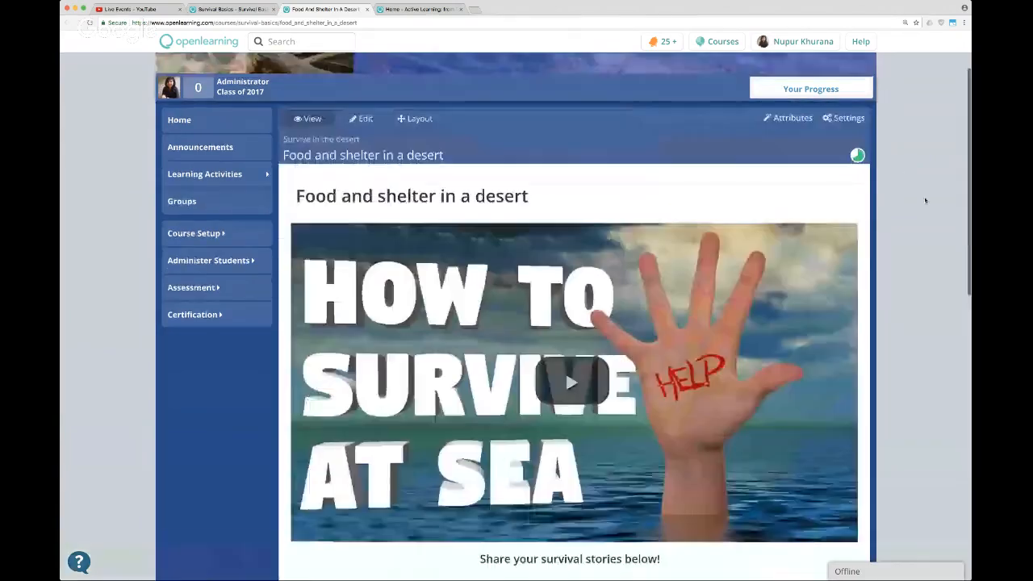
scroll(921, 194, "up", 1)
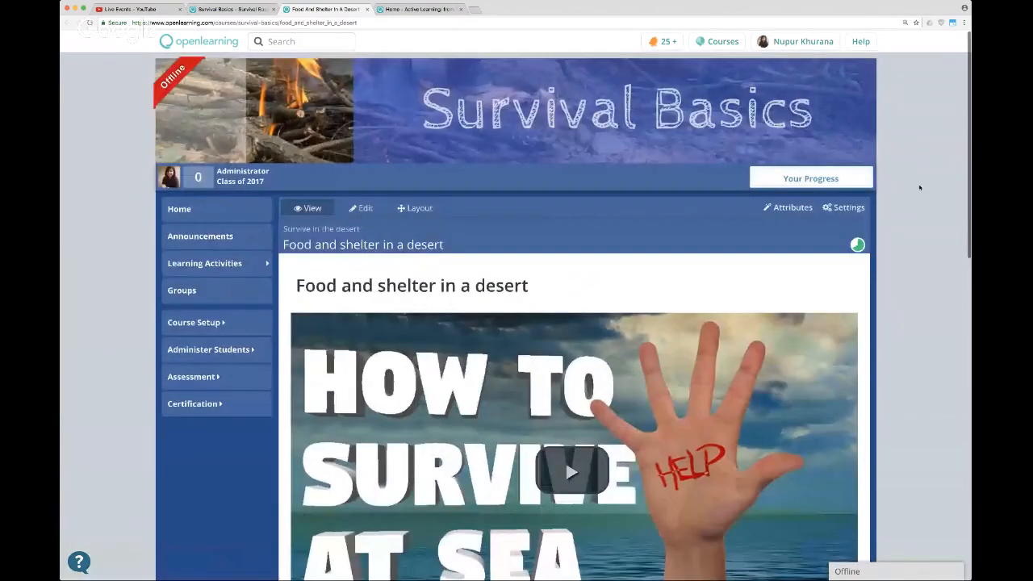
scroll(919, 187, "down", 5)
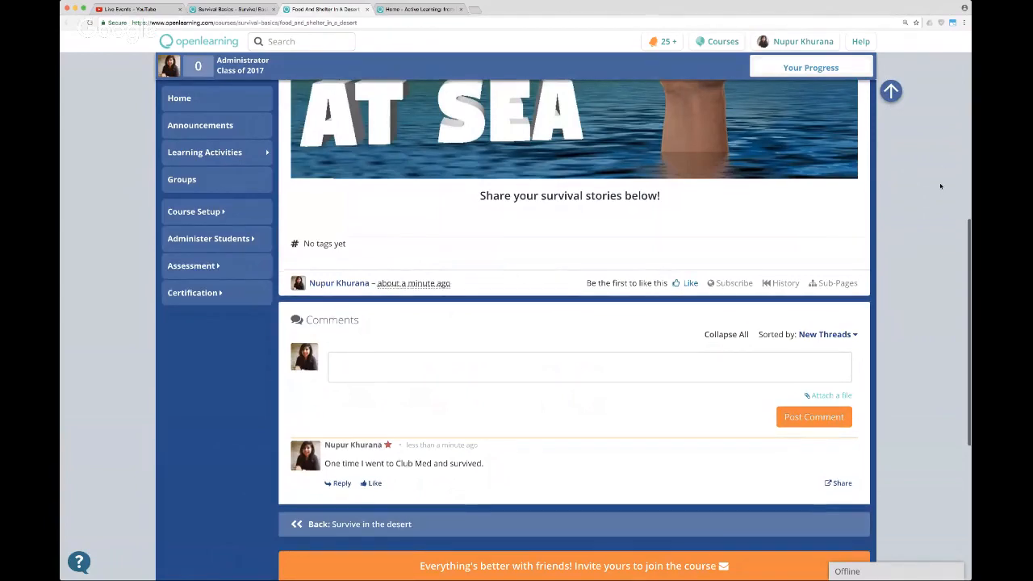
left_click(890, 91)
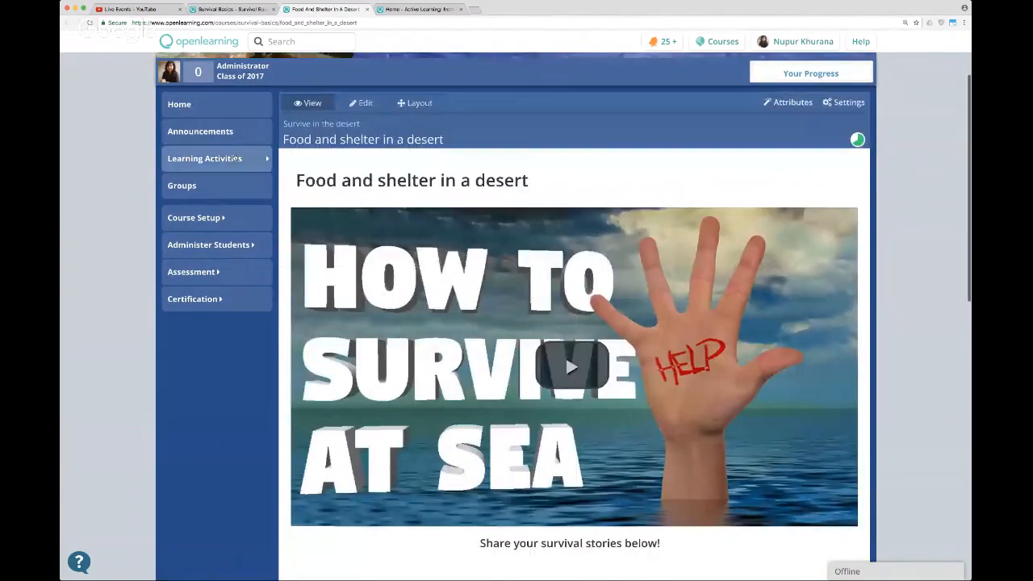
left_click(204, 159)
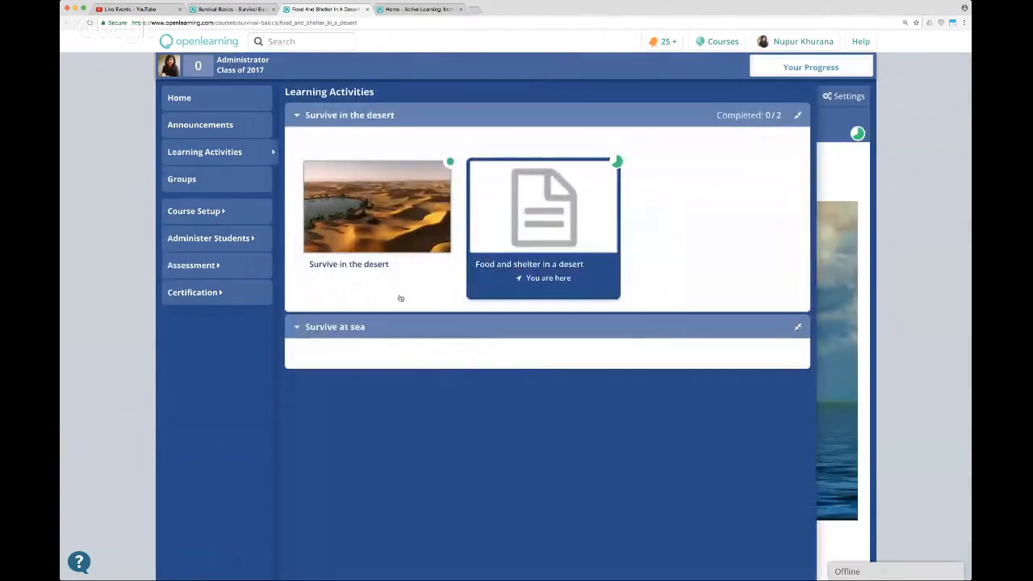
left_click(224, 211)
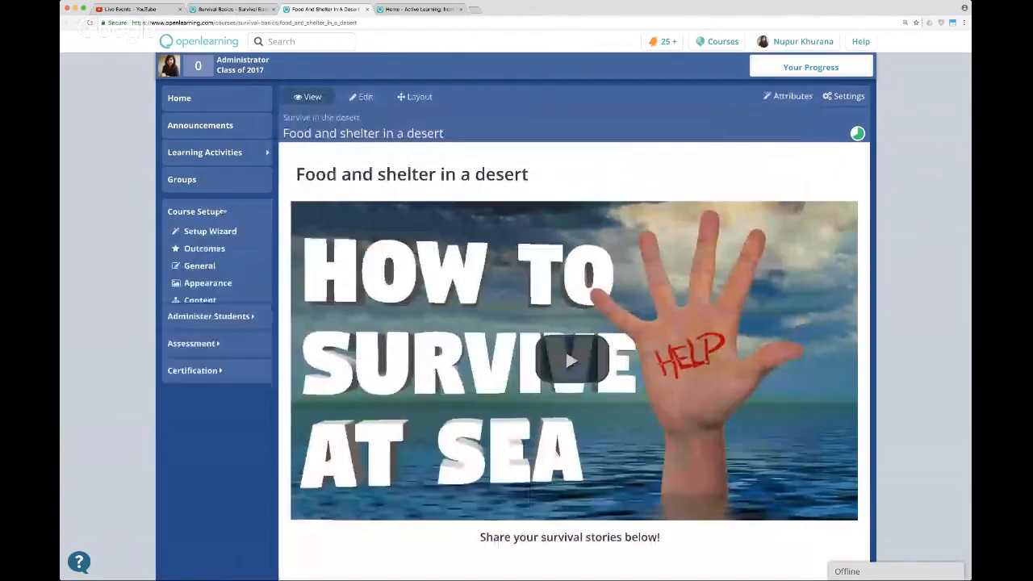
left_click(212, 300)
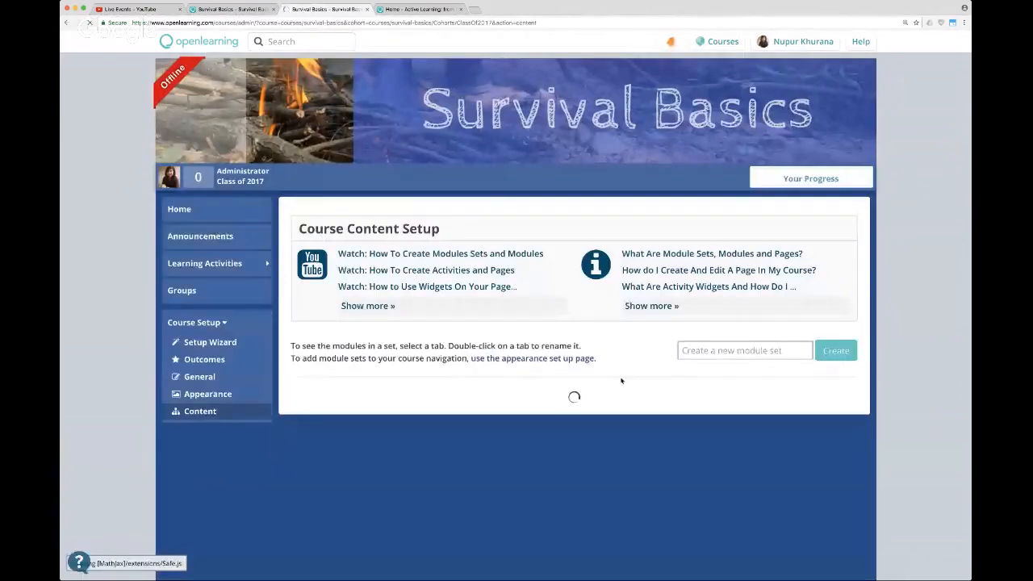
scroll(626, 405, "down", 3)
scroll(613, 403, "down", 3)
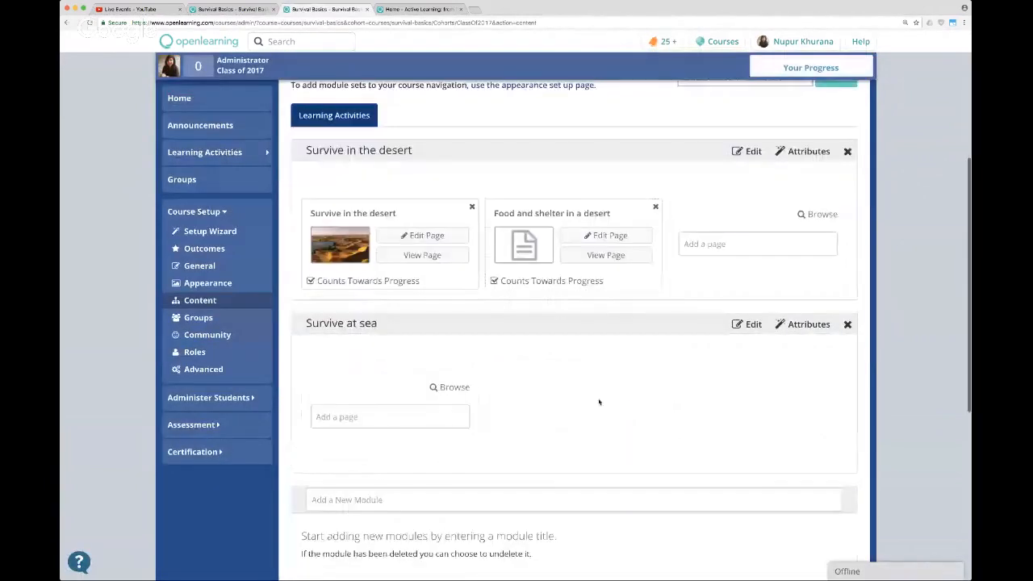
Create a new page named "Survive in a boat" in the "Survive at sea" module.
left_click(363, 421)
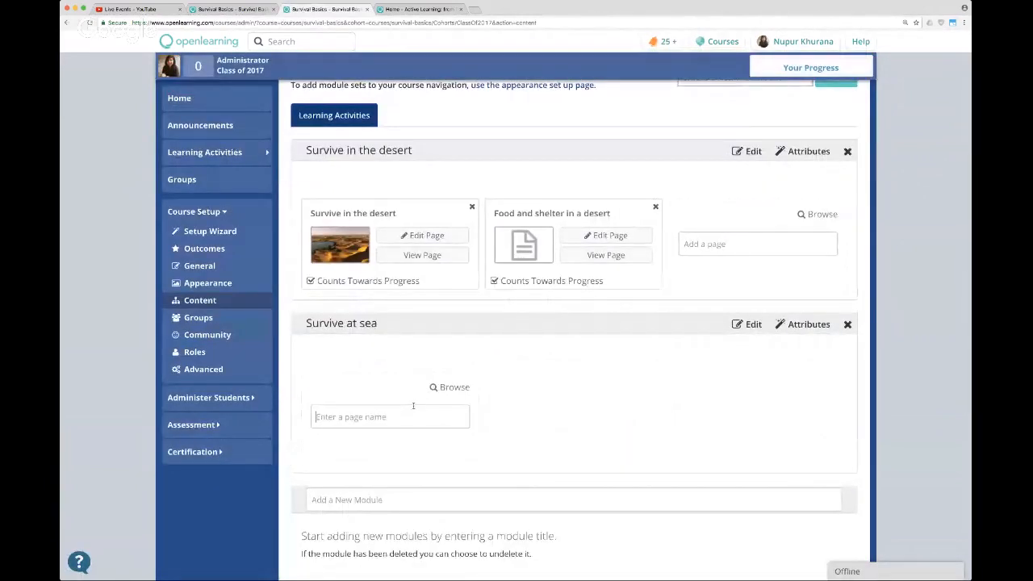
type("S")
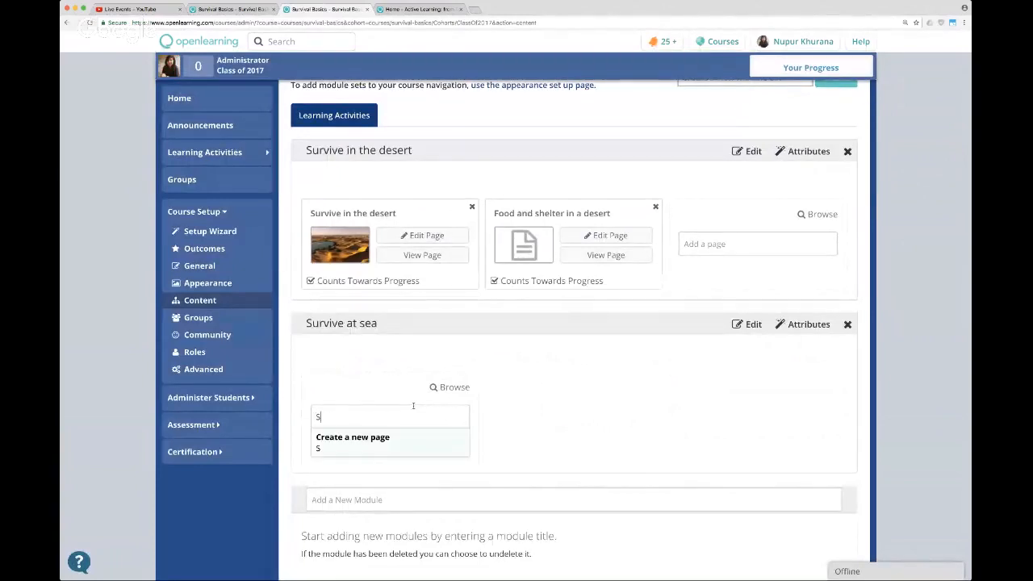
type("urviv")
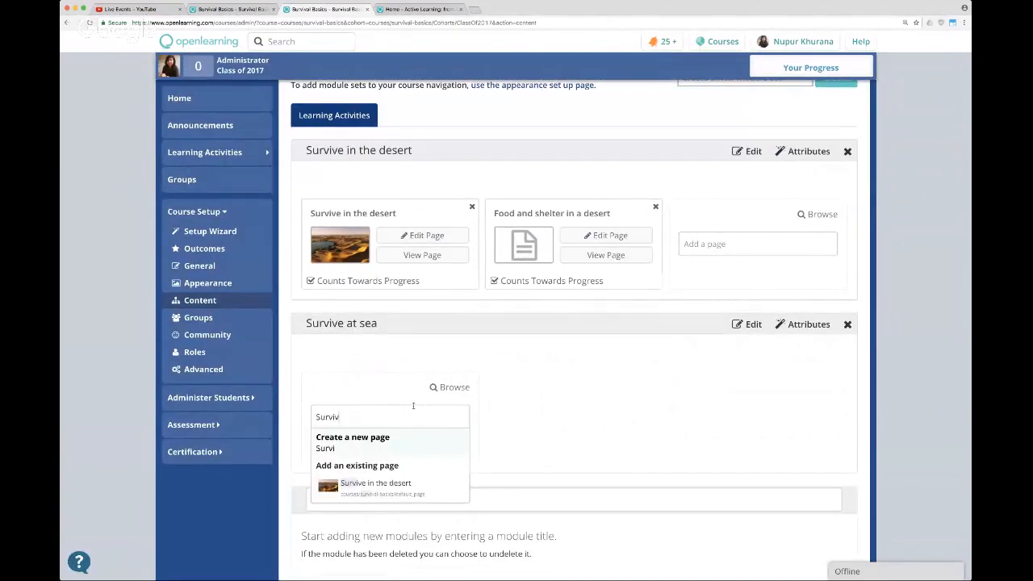
type("e in a boat")
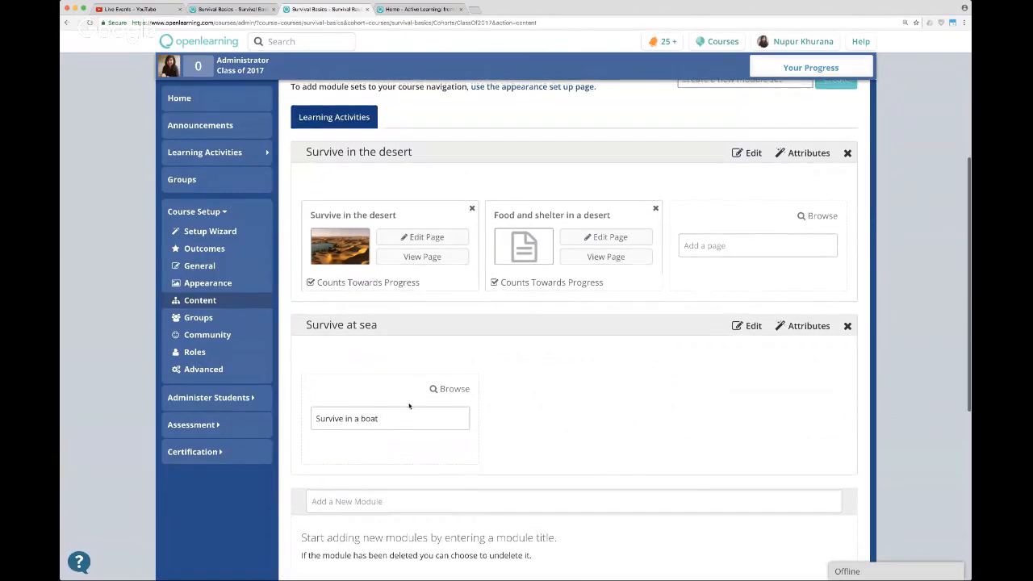
key("Return")
Open the new "Survive in a boat" page for editing and enter "Survive in a boat" in its text widget.
left_click(421, 434)
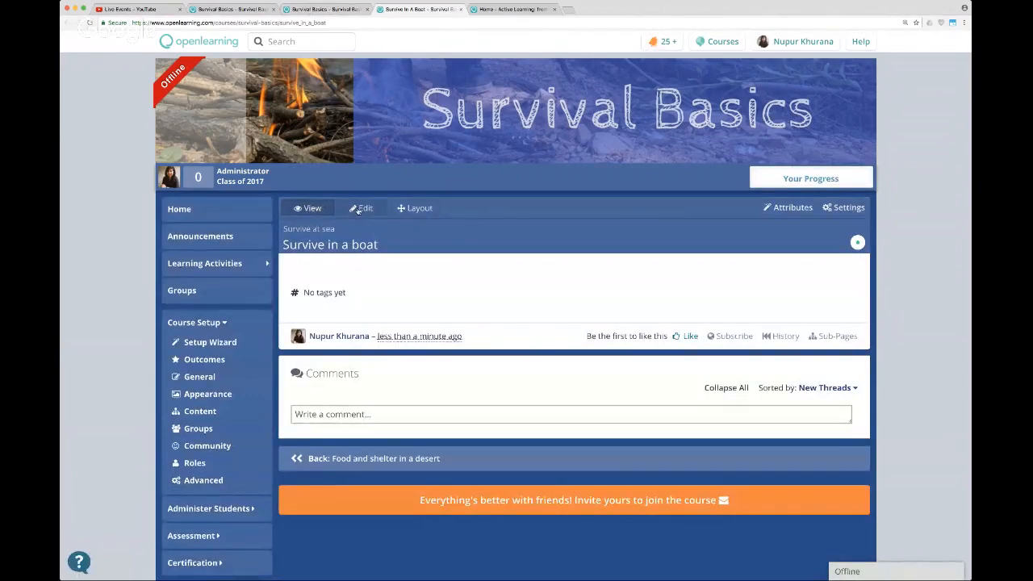
left_click(358, 209)
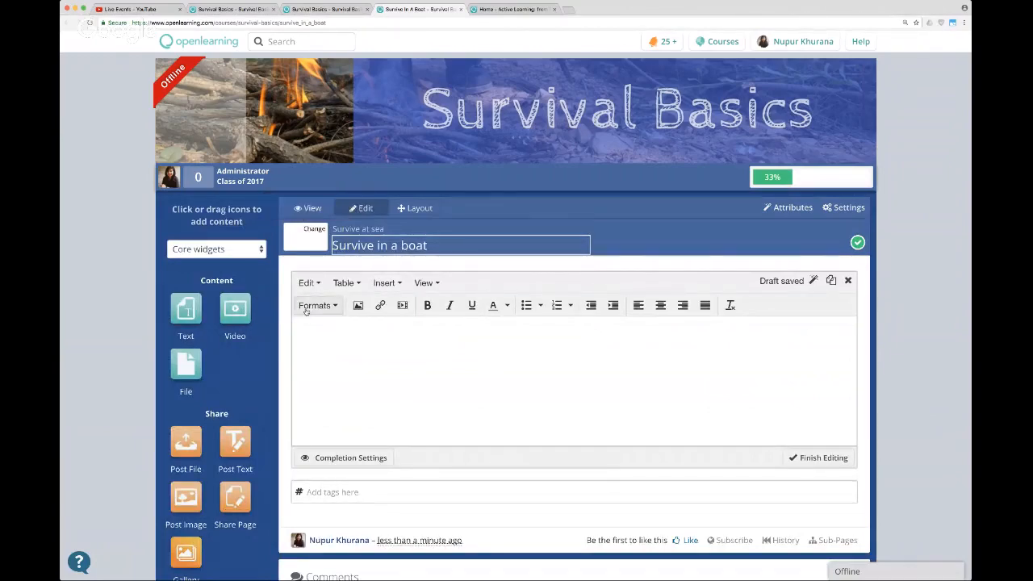
left_click(404, 364)
scroll(403, 364, "down", 2)
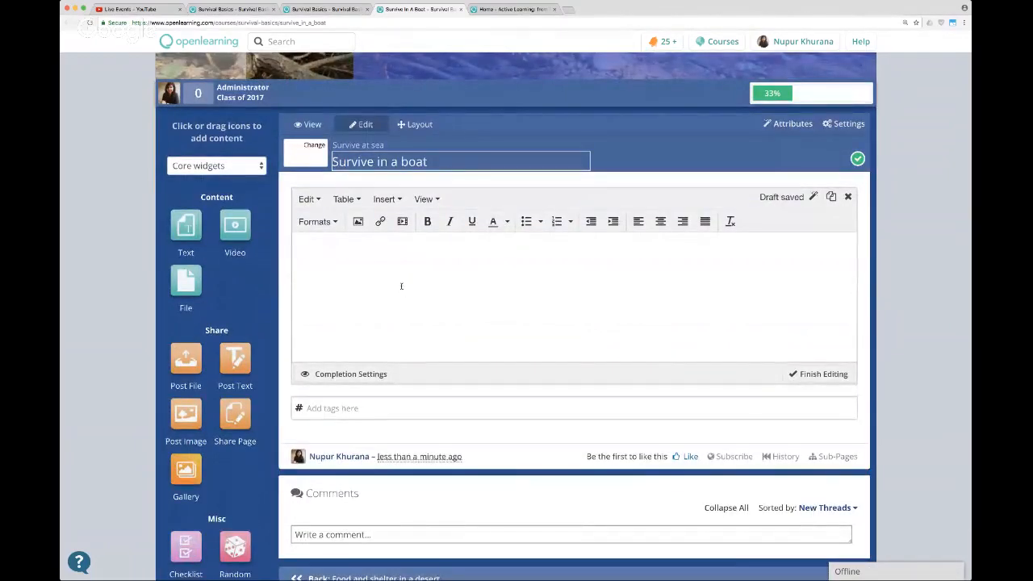
type("Survive in a boat")
Format the "Survive in a boat" line in the text widget as a heading.
triple_click(320, 251)
left_click(318, 221)
mouse_move(325, 240)
left_click(443, 249)
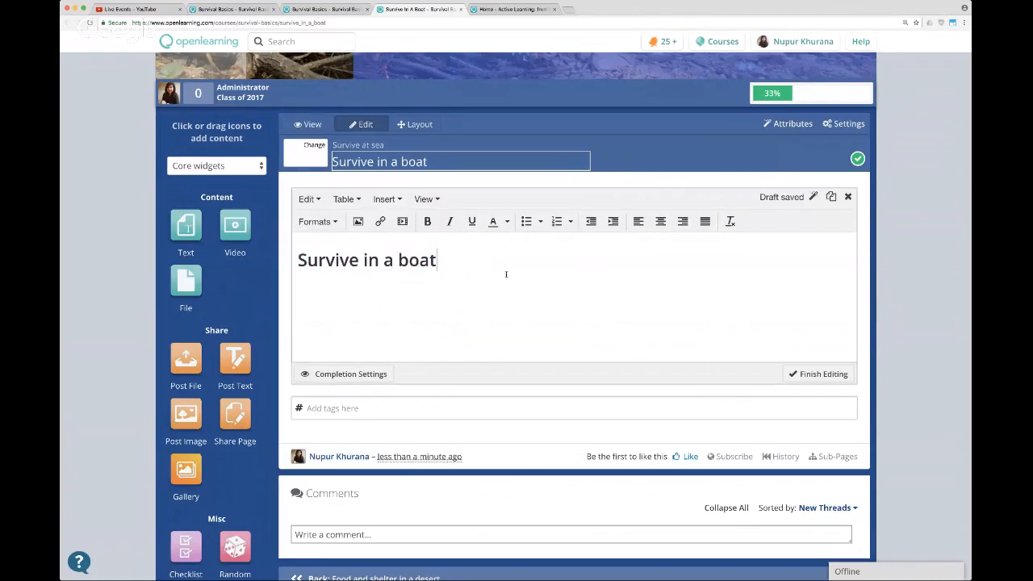
Add a Post Image widget below the text widget so students can share images.
scroll(505, 275, "down", 2)
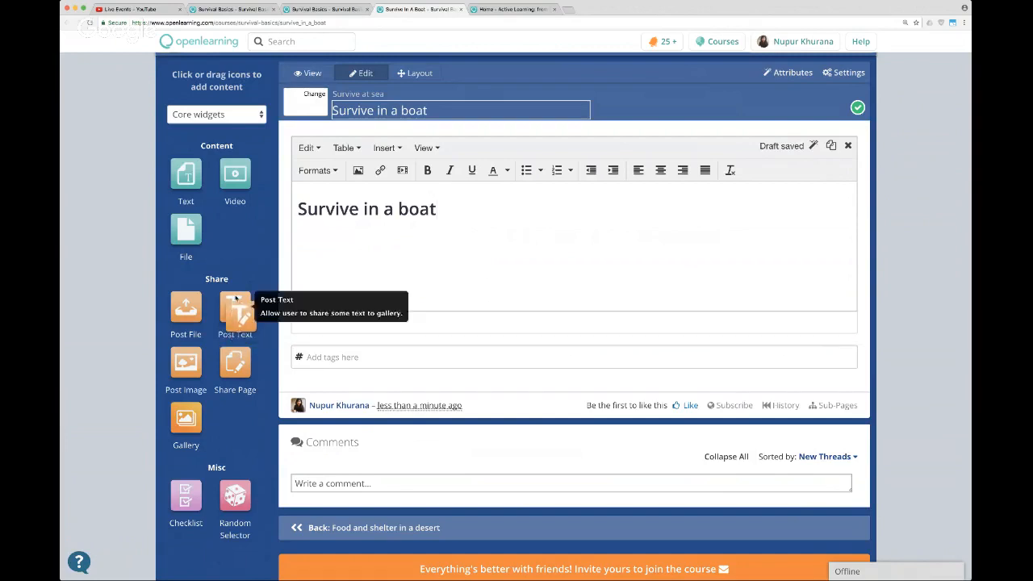
left_click_drag(216, 364, 408, 355)
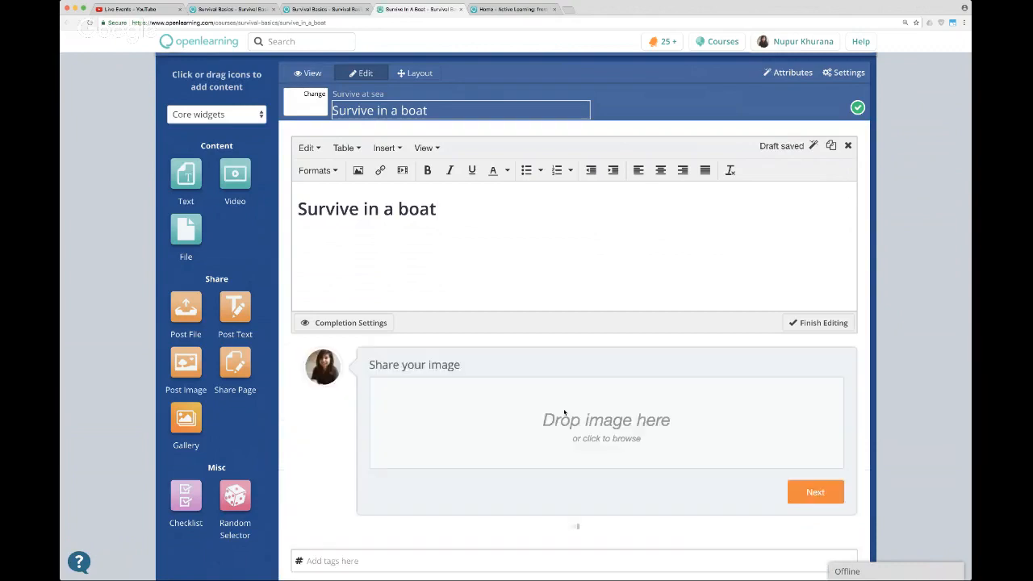
Add the line "Have you ever been stranded at sea?" below the "Survive in a boat" heading in the text widget.
key("Return")
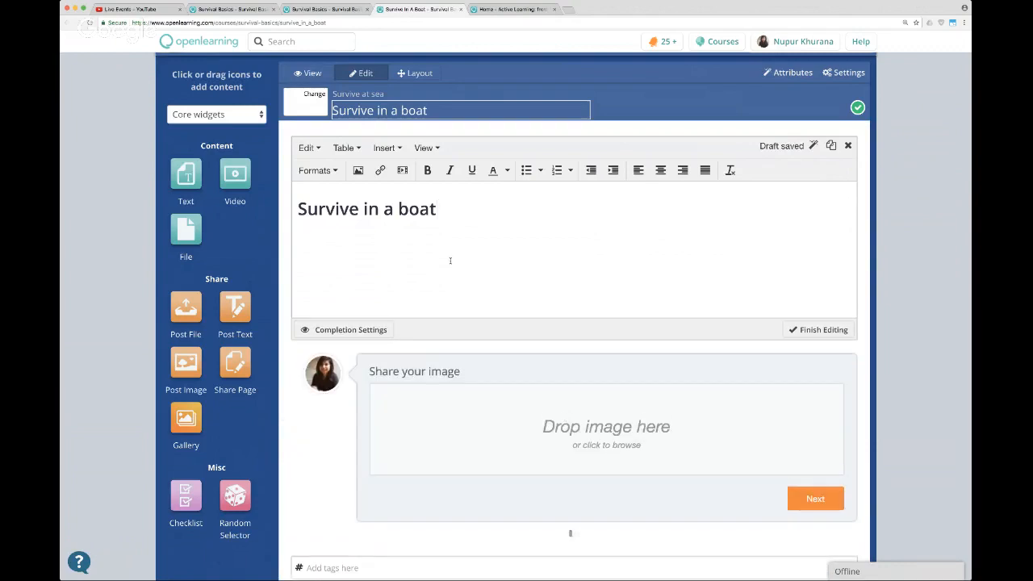
type("Shar")
key("BackSpace")
key("BackSpace")
key("BackSpace")
key("BackSpace")
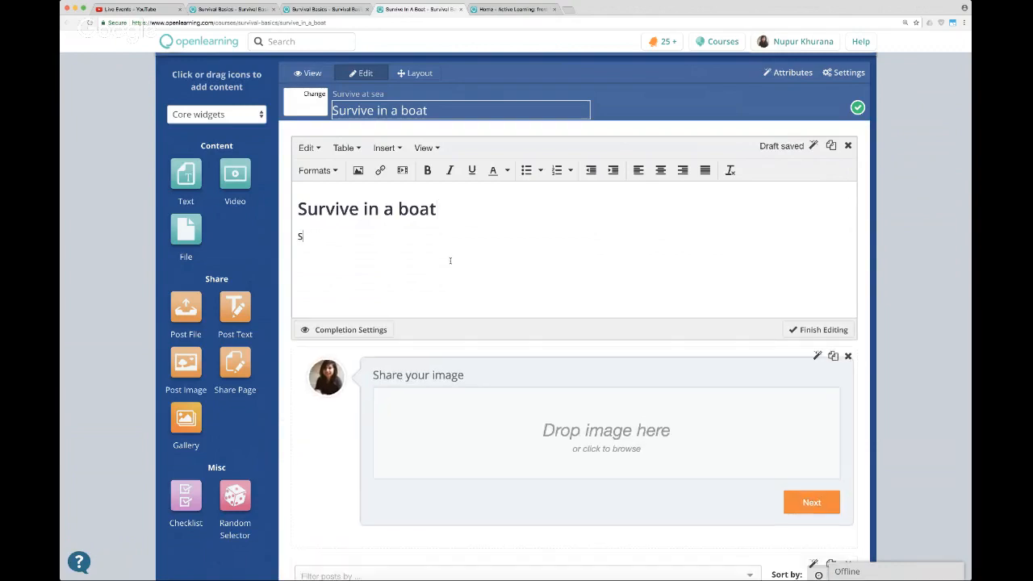
type("Have you eve")
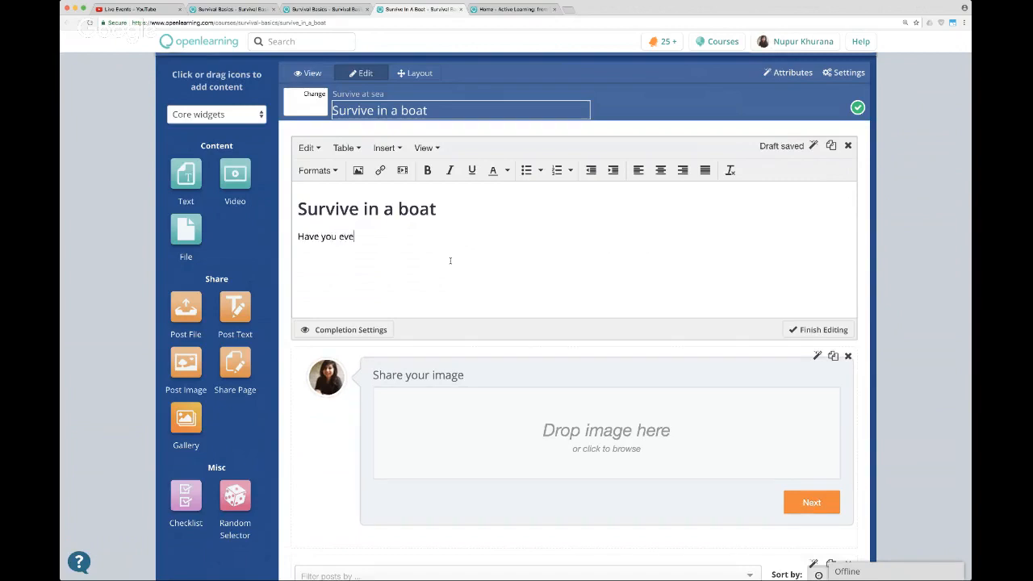
type("r been stranded at sea?")
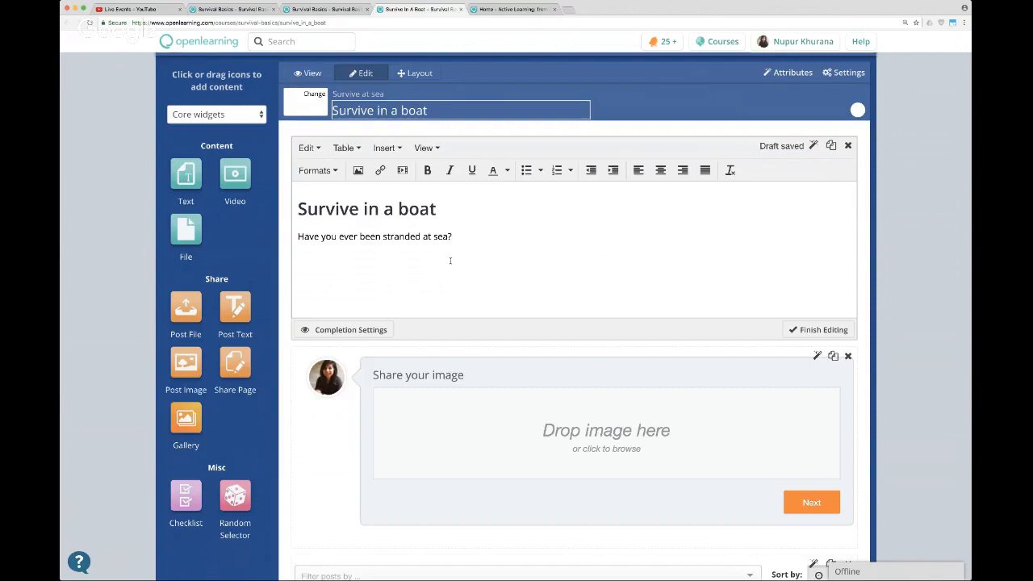
Add the question "What 3 things would you like to take with you to a boat if you get stranded?" as a new line.
key("Return")
type("What")
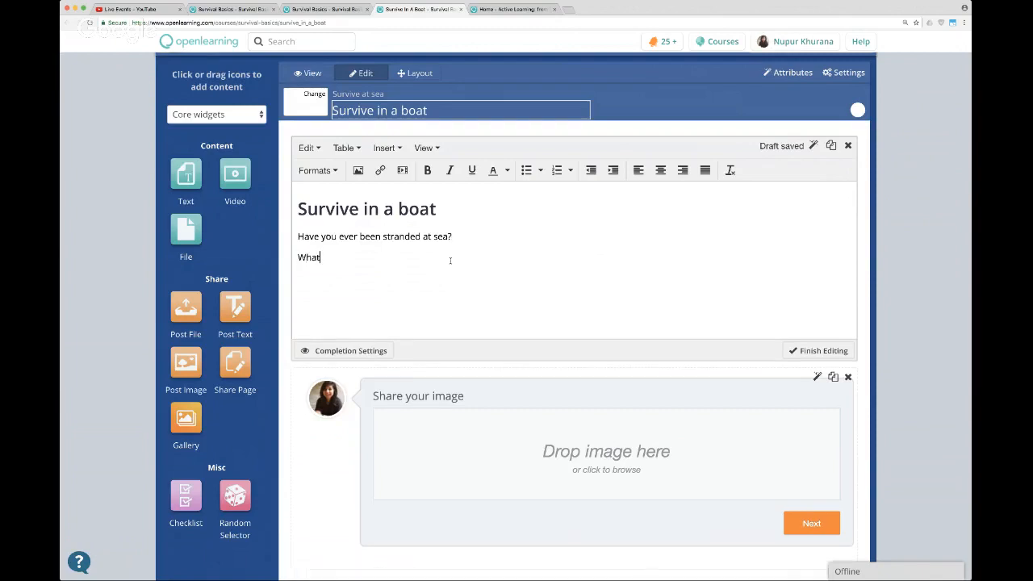
type(" 3 t")
key("BackSpace")
type("things would you like to")
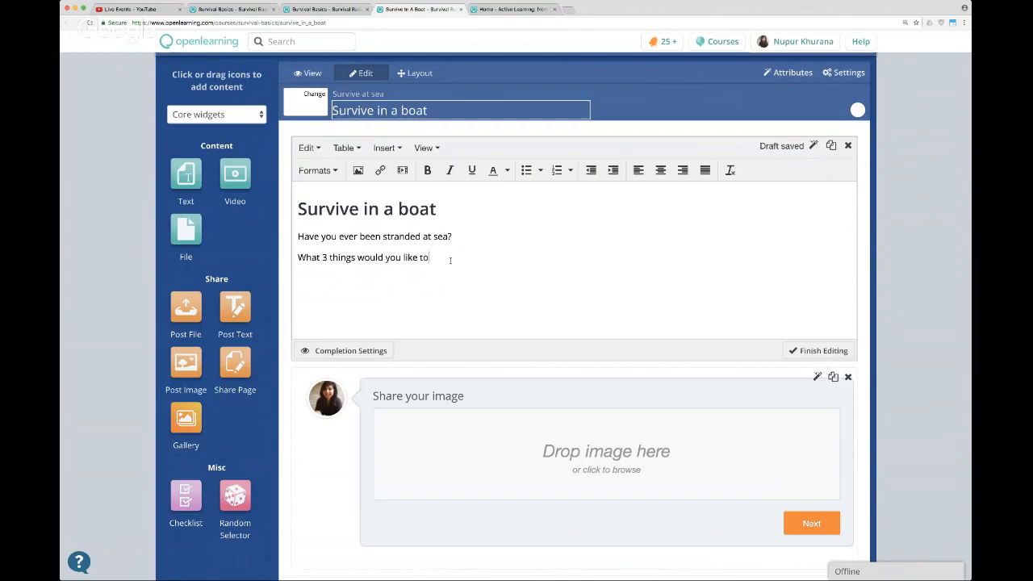
type(" take with you to a boat if you get strand")
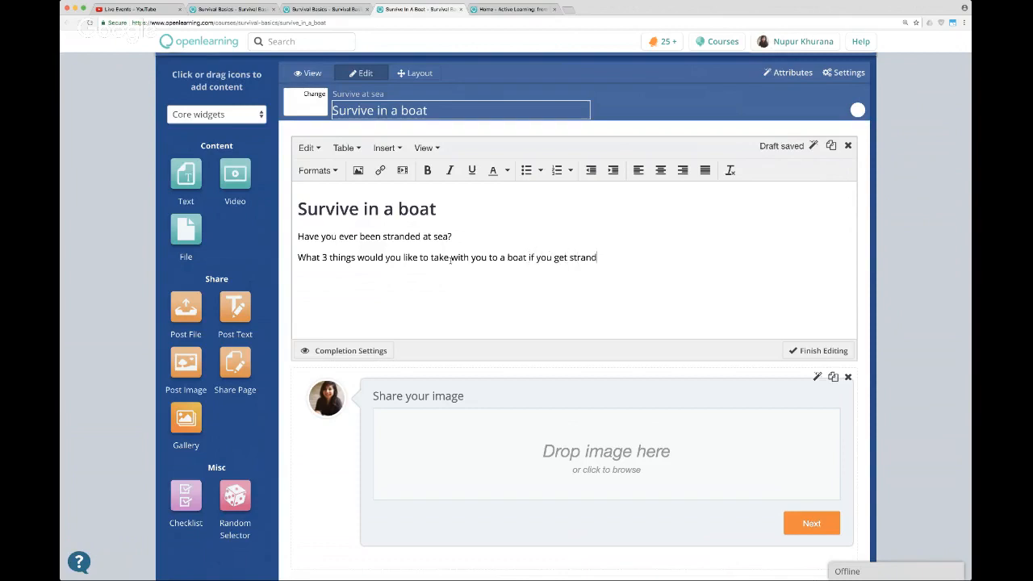
type("ed?")
Add the closing line "Share images below!" under the question in the text widget.
key("Return")
type("Share ima")
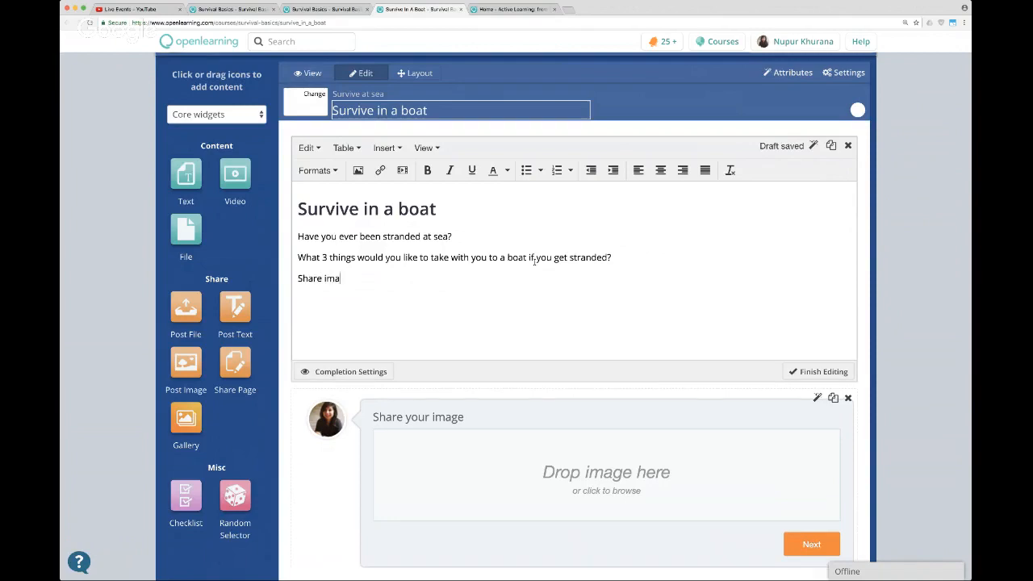
type("ges below!")
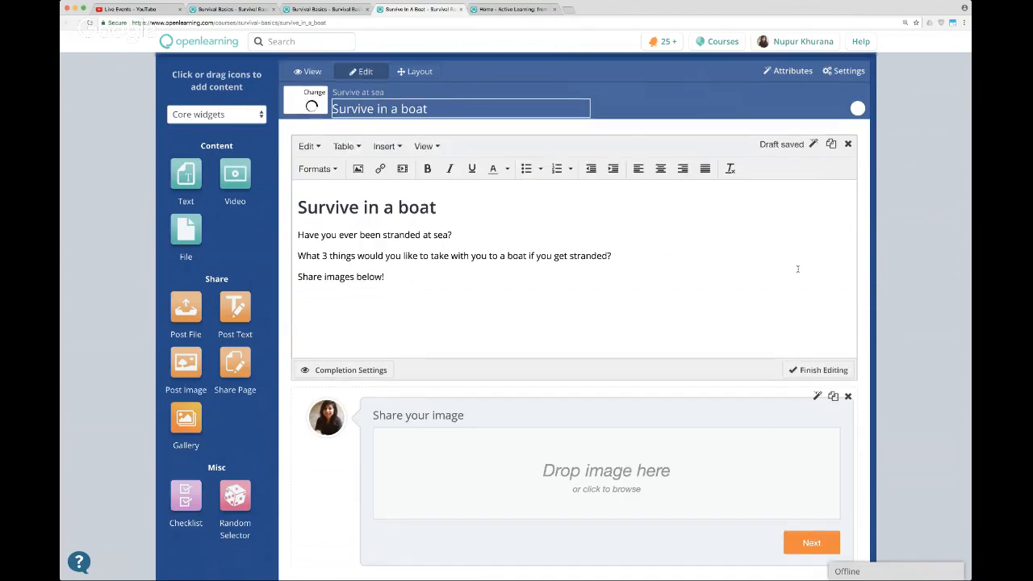
Look over the image-sharing and gallery widgets on the page, and switch the page from editing to viewing.
scroll(798, 271, "down", 5)
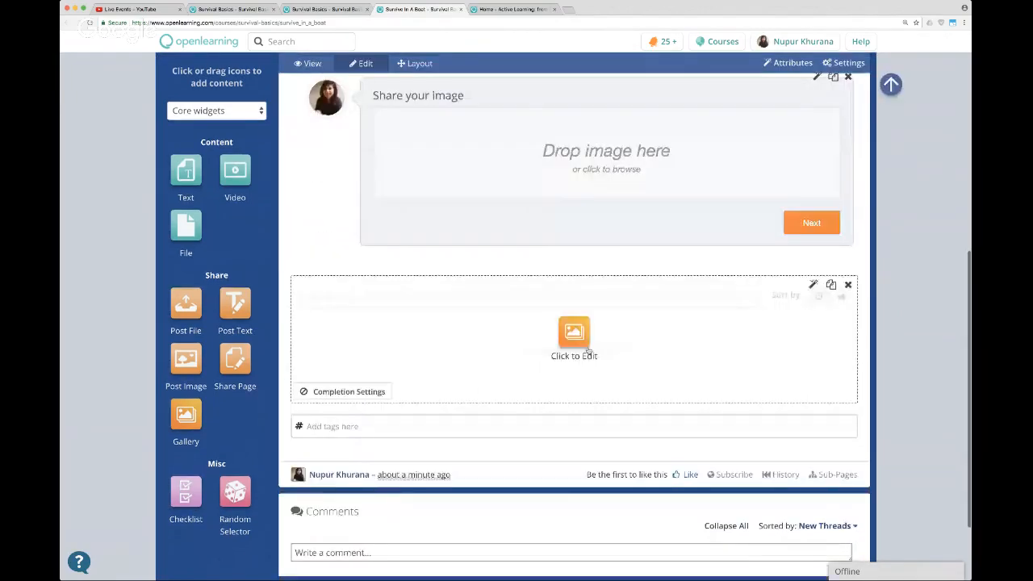
scroll(589, 352, "up", 2)
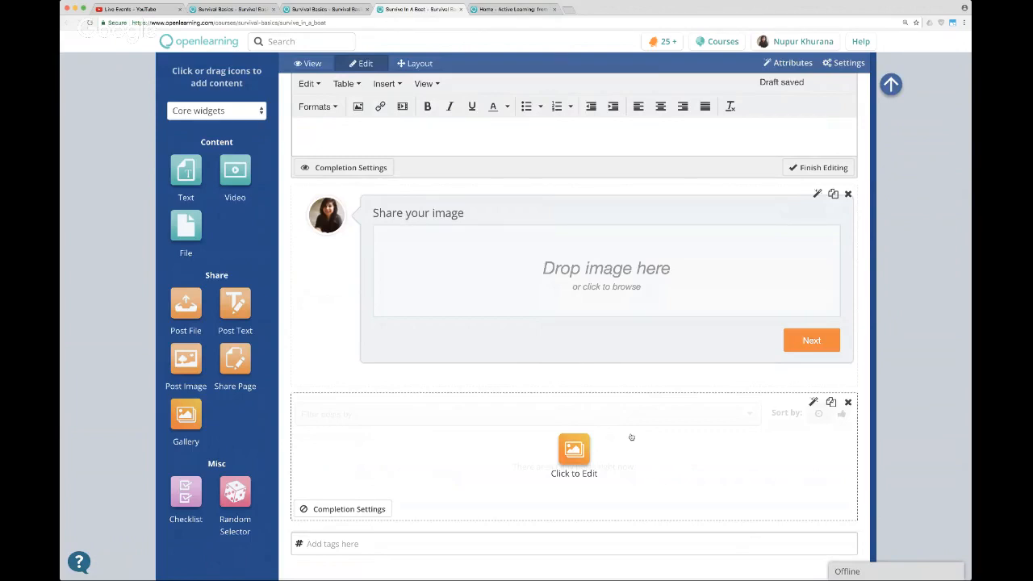
scroll(641, 246, "down", 2)
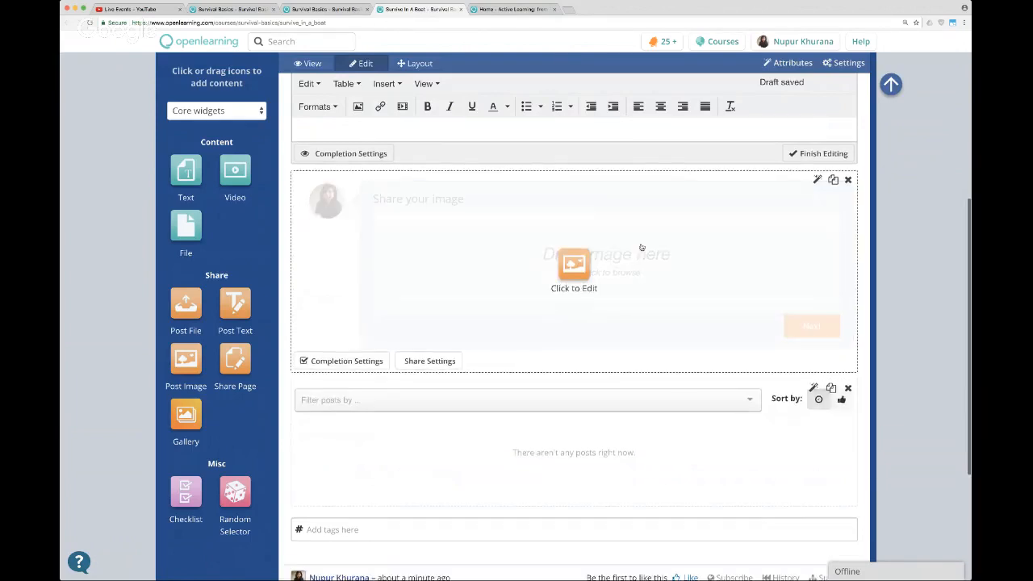
scroll(643, 249, "up", 4)
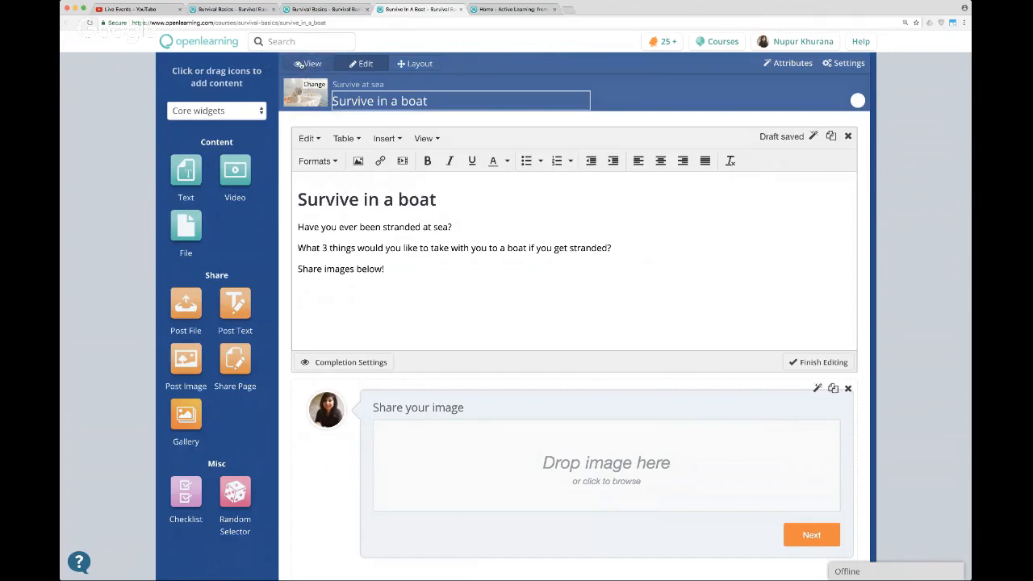
left_click(308, 64)
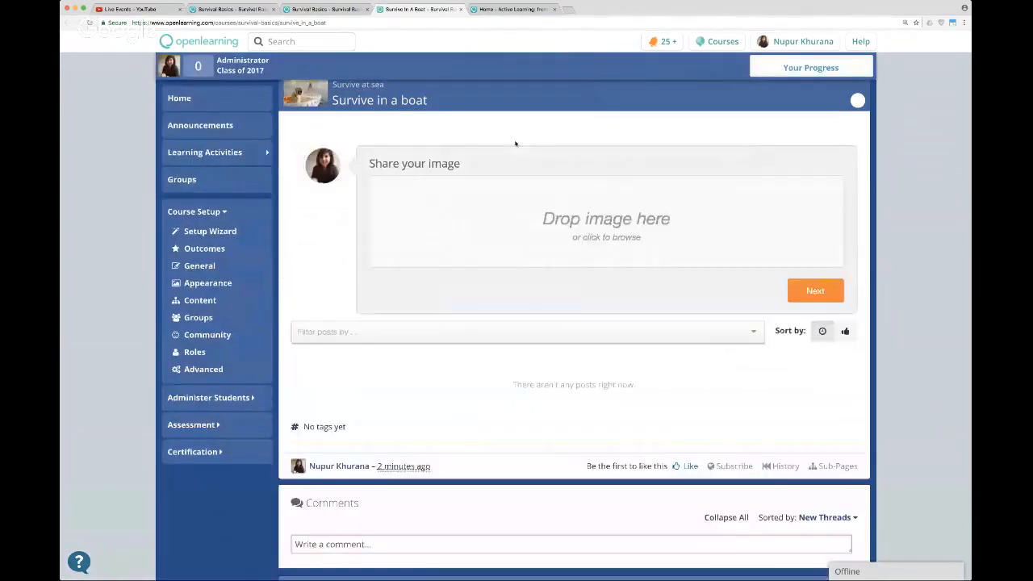
Open the course's general settings and set the course status to Online.
scroll(515, 159, "up", 3)
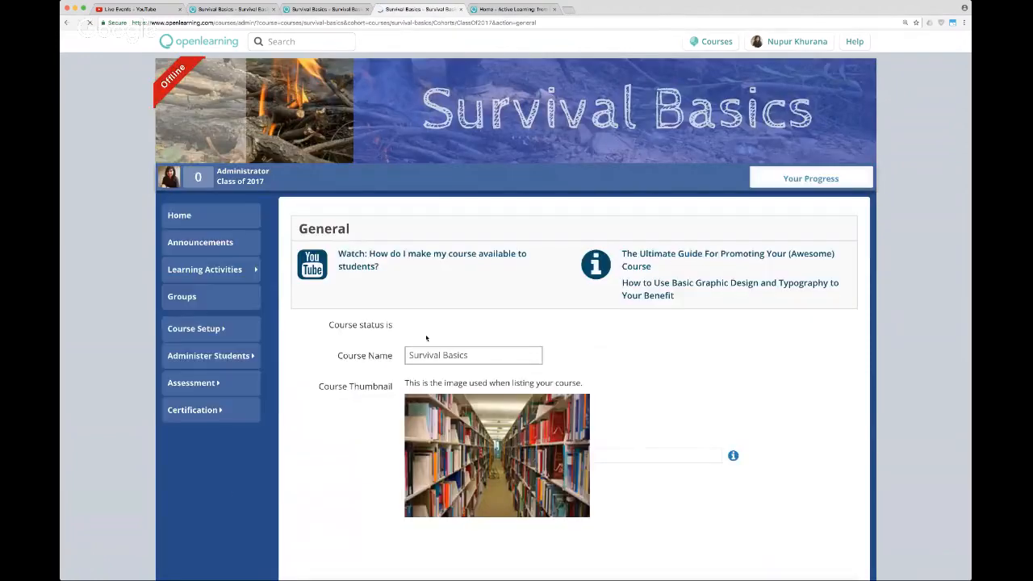
left_click(414, 324)
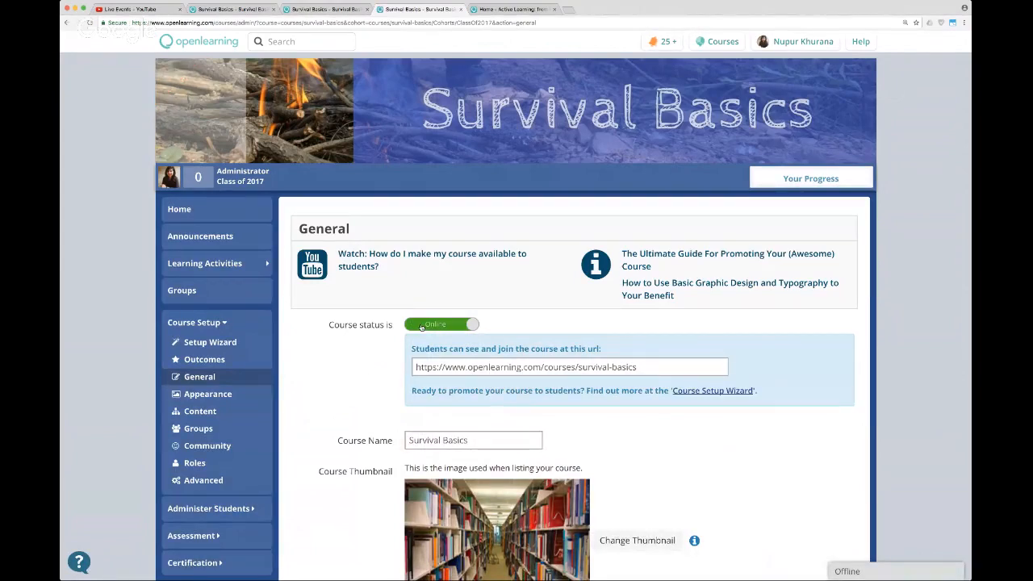
Look over the course's general settings and learning activities, and open the "Survive in a boat" page in the "Survive at sea" module.
left_click(232, 263)
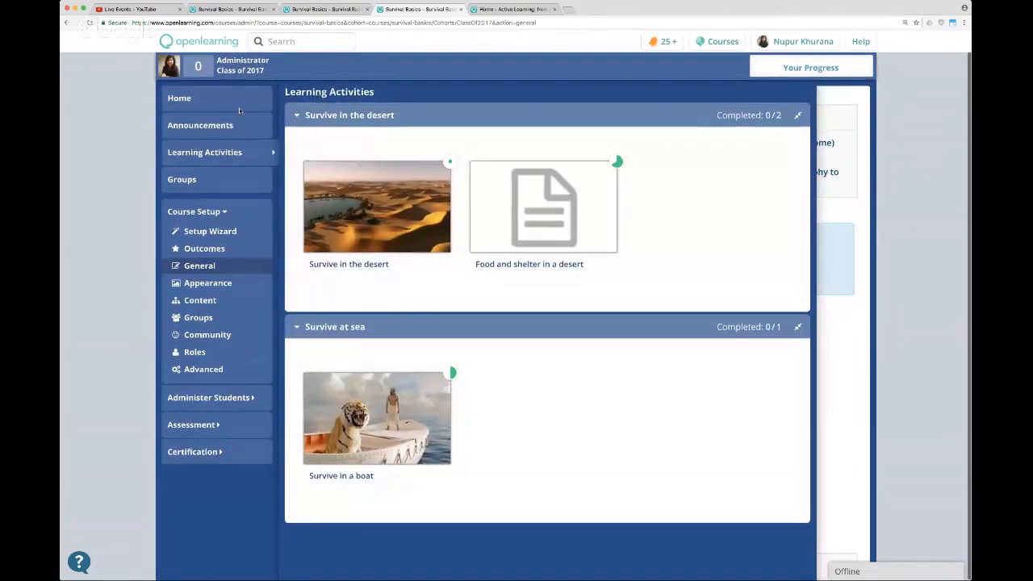
scroll(338, 118, "down", 5)
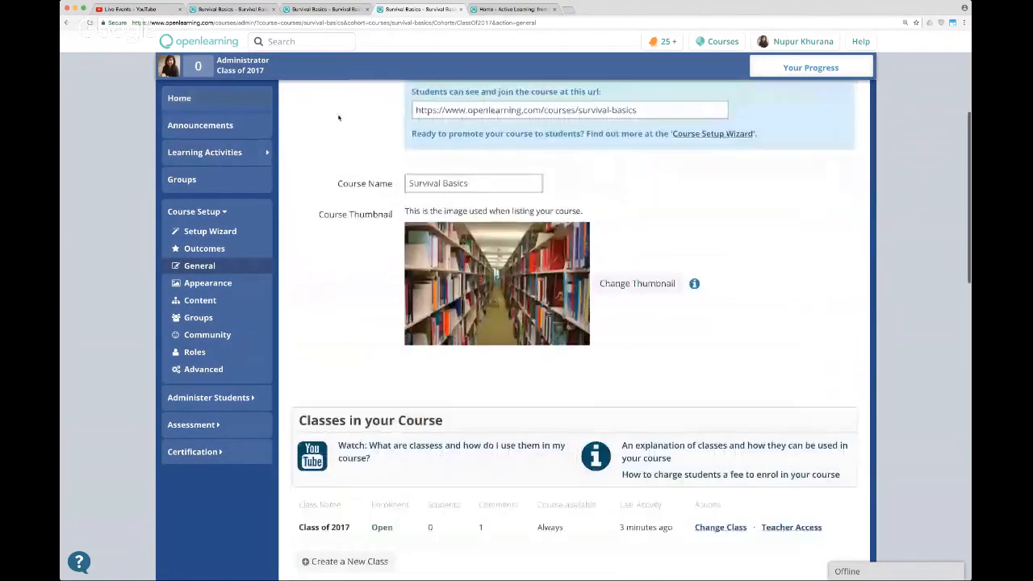
scroll(338, 118, "up", 1)
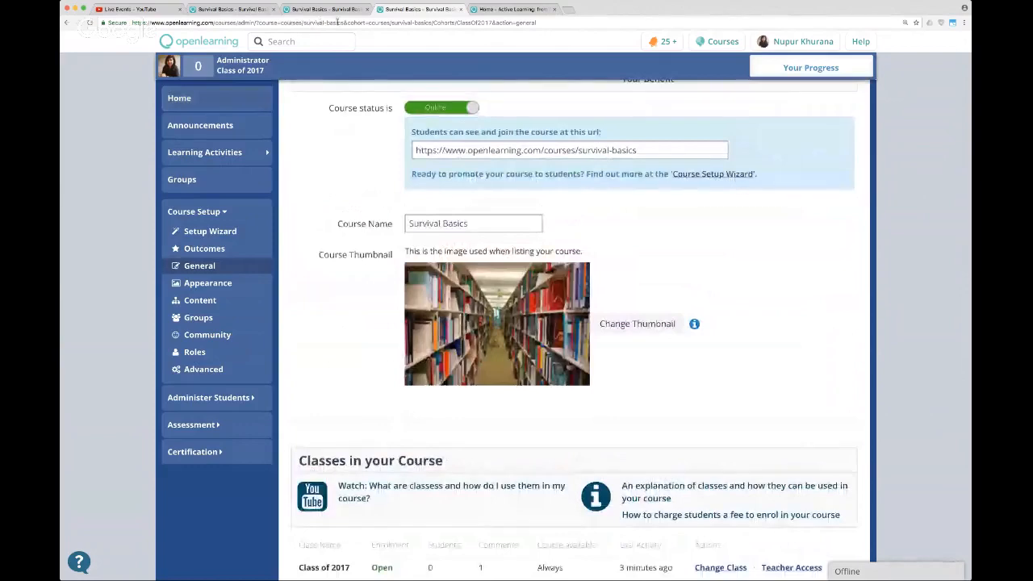
mouse_move(233, 157)
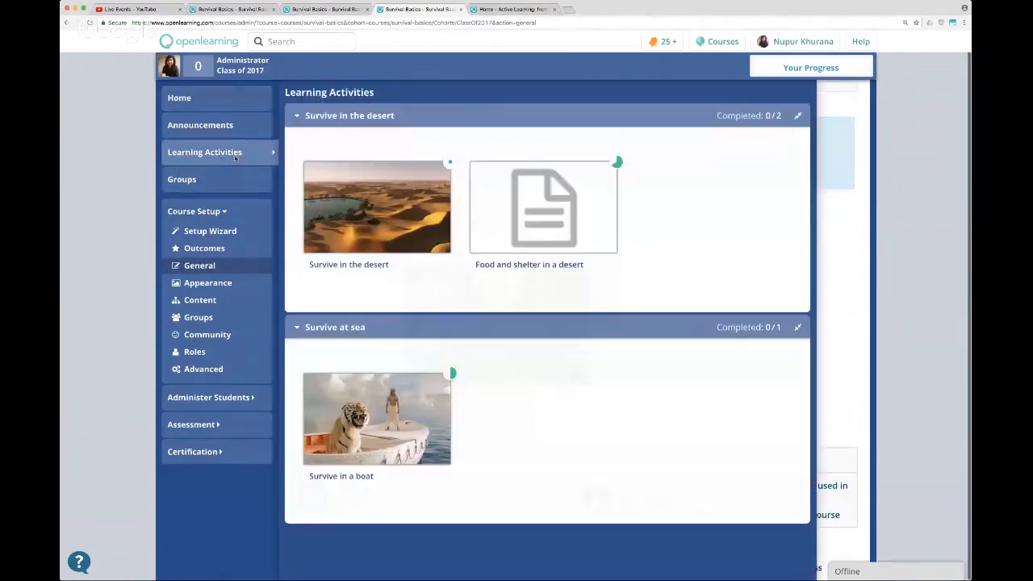
left_click(425, 411)
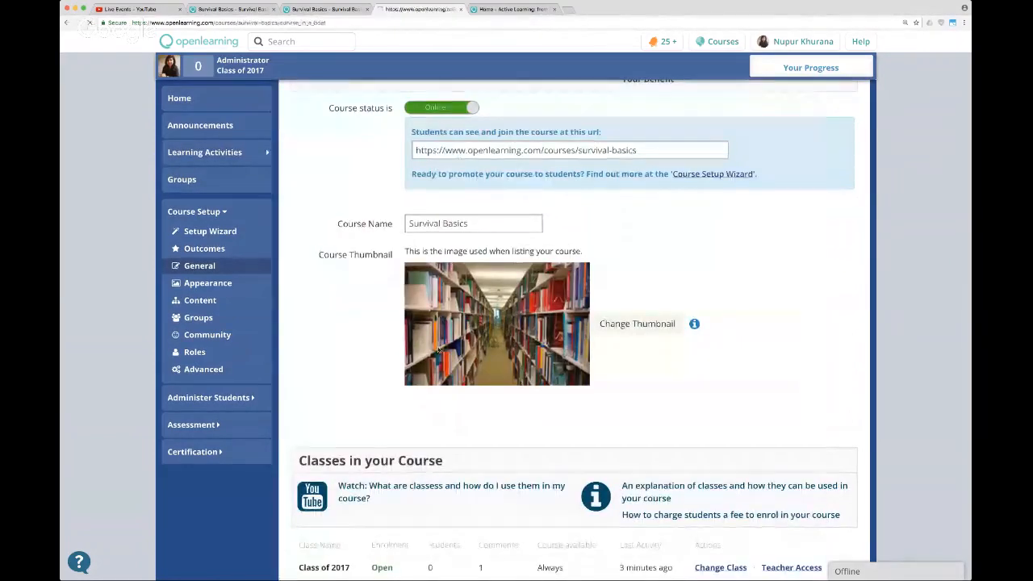
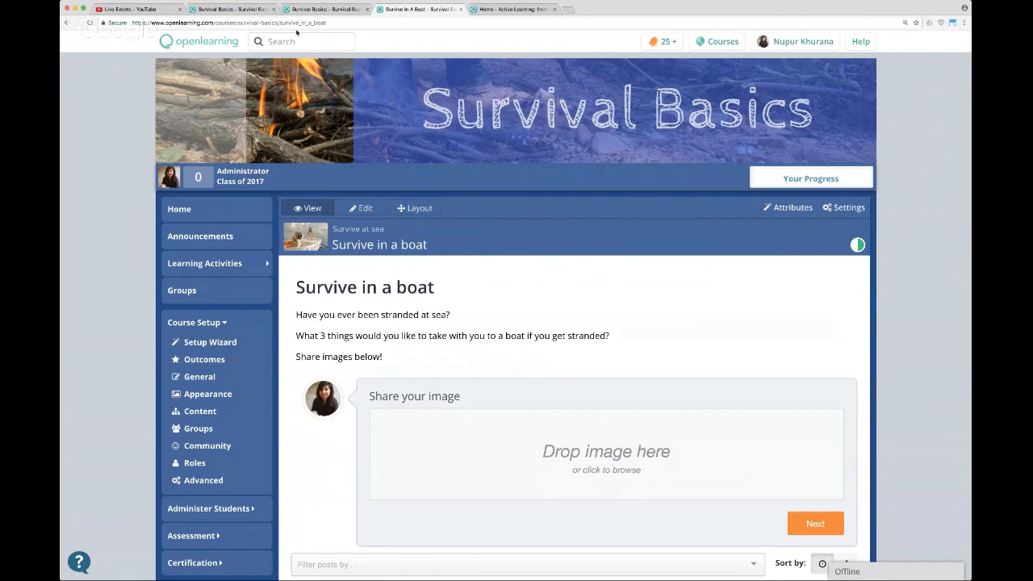
Give the gallery widget on the "Survive in a boat" page the title "The Survival Gallery", and return the page to viewing.
scroll(569, 284, "down", 1)
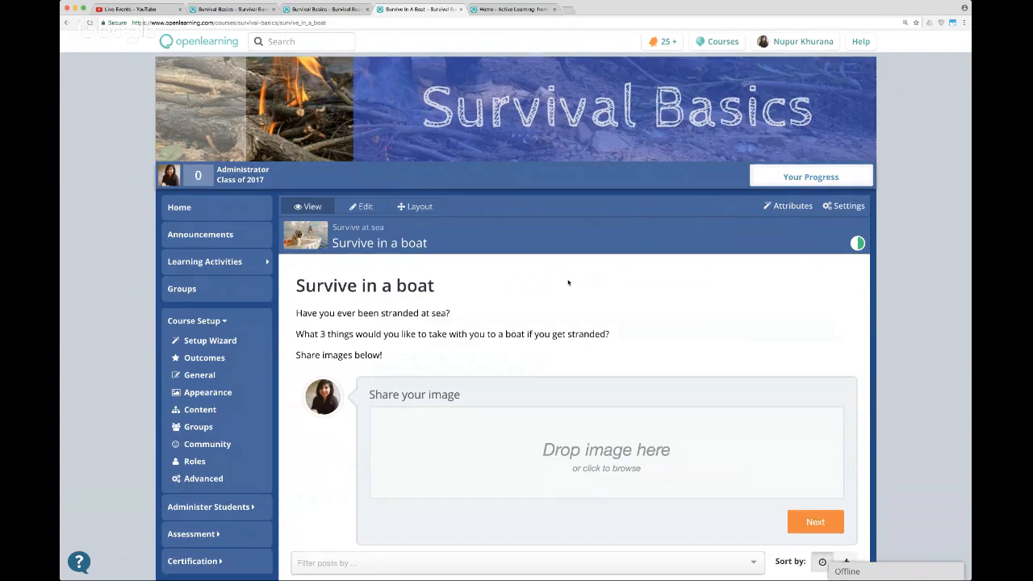
scroll(568, 282, "down", 3)
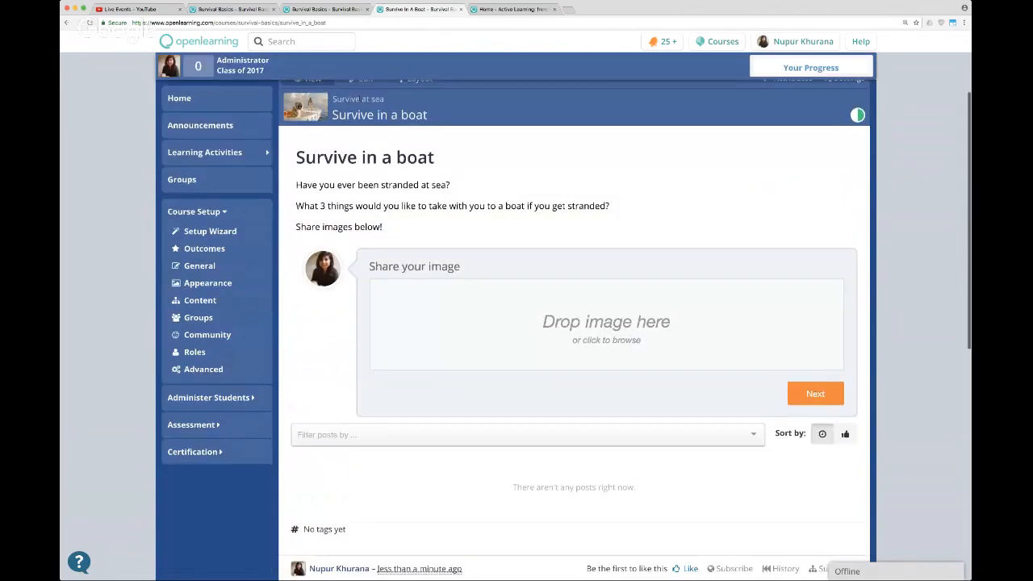
left_click(362, 81)
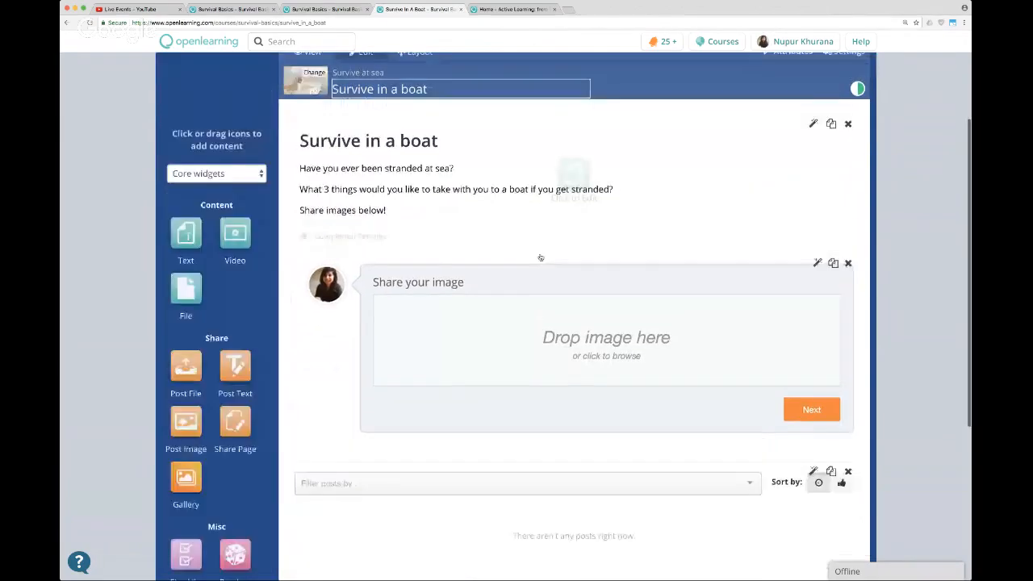
left_click(532, 463)
left_click(414, 496)
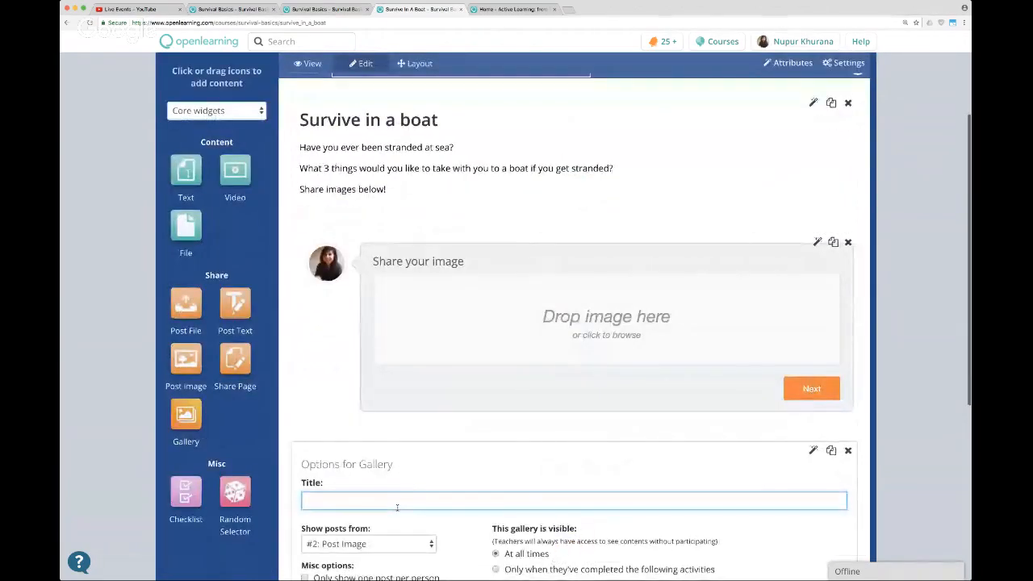
type("The Surv")
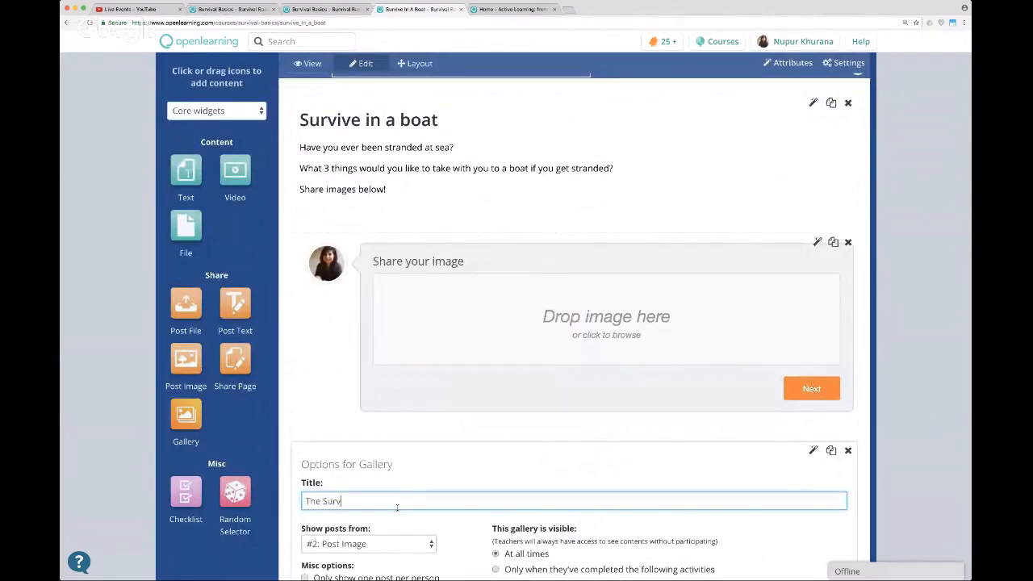
type("ival Gallery")
scroll(428, 508, "down", 3)
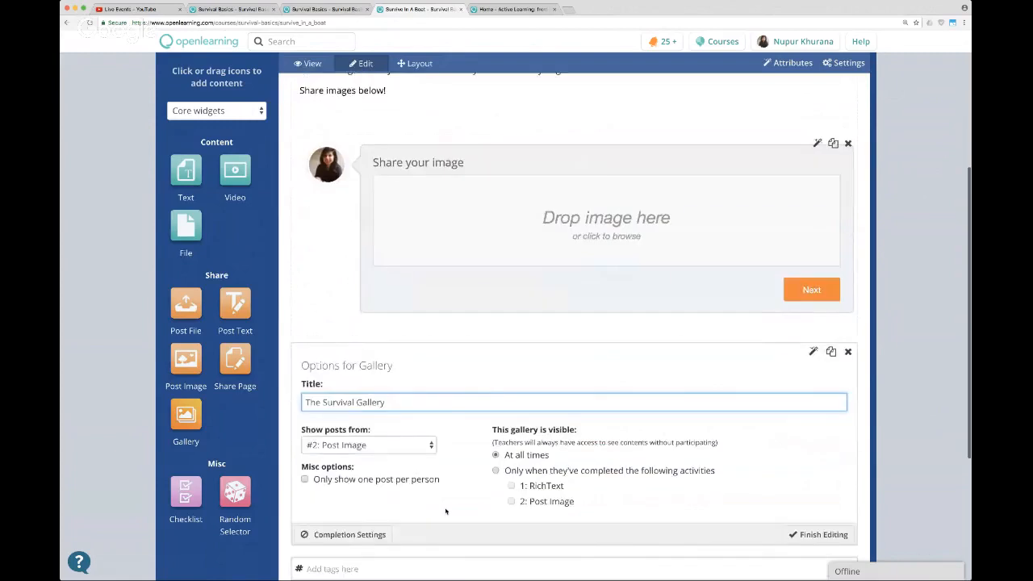
left_click(823, 520)
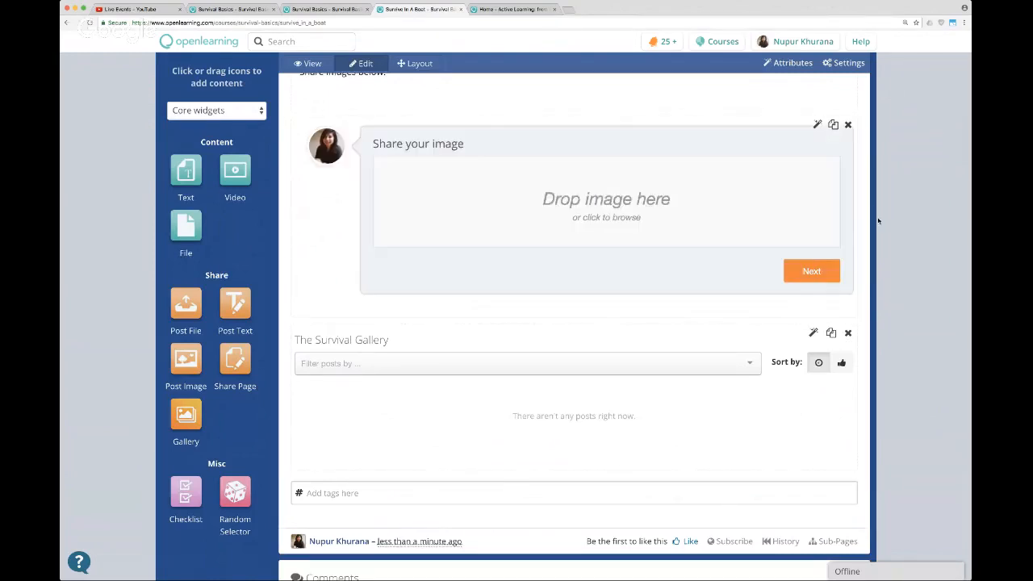
left_click(307, 63)
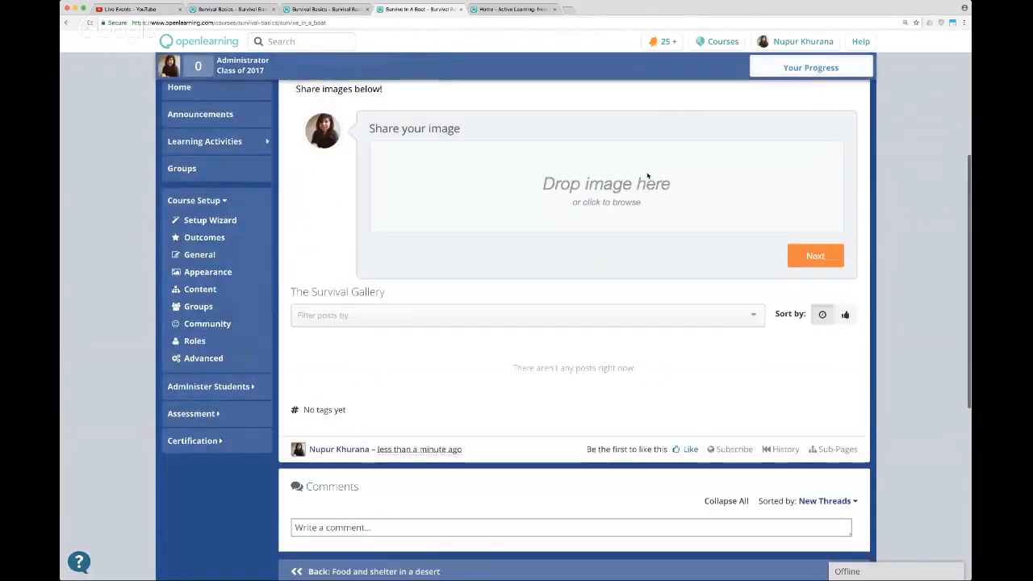
Look over the "Survive in a boat" page from the image-sharing widget to the comments, and reload it to check for new posts.
scroll(837, 117, "down", 1)
scroll(836, 117, "up", 2)
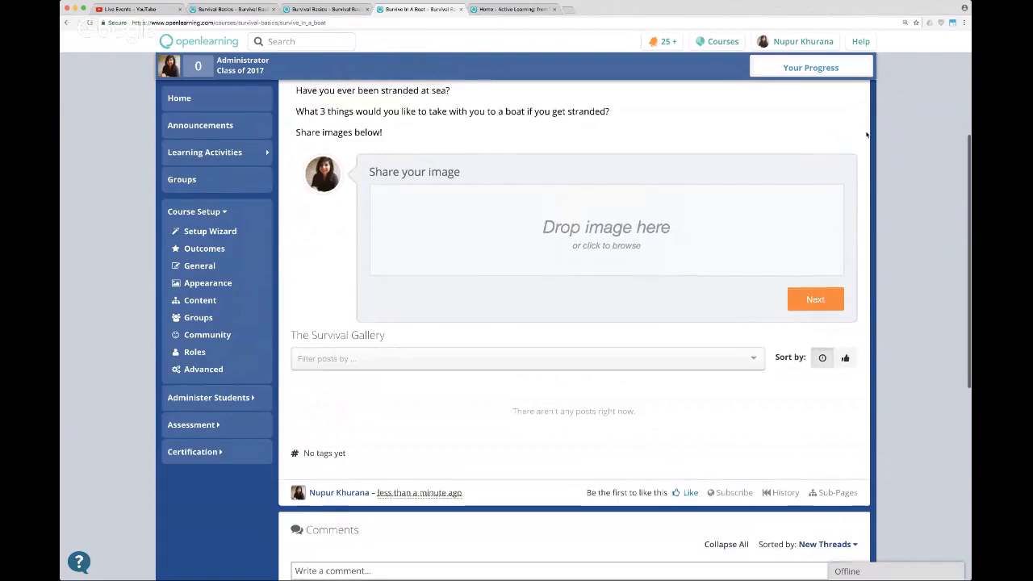
scroll(868, 134, "up", 2)
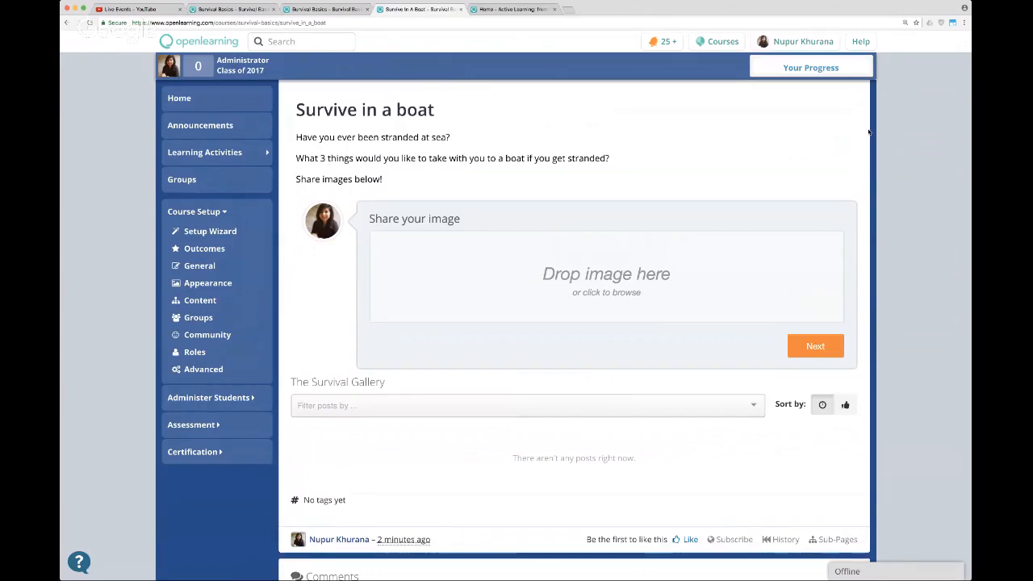
scroll(864, 131, "up", 1)
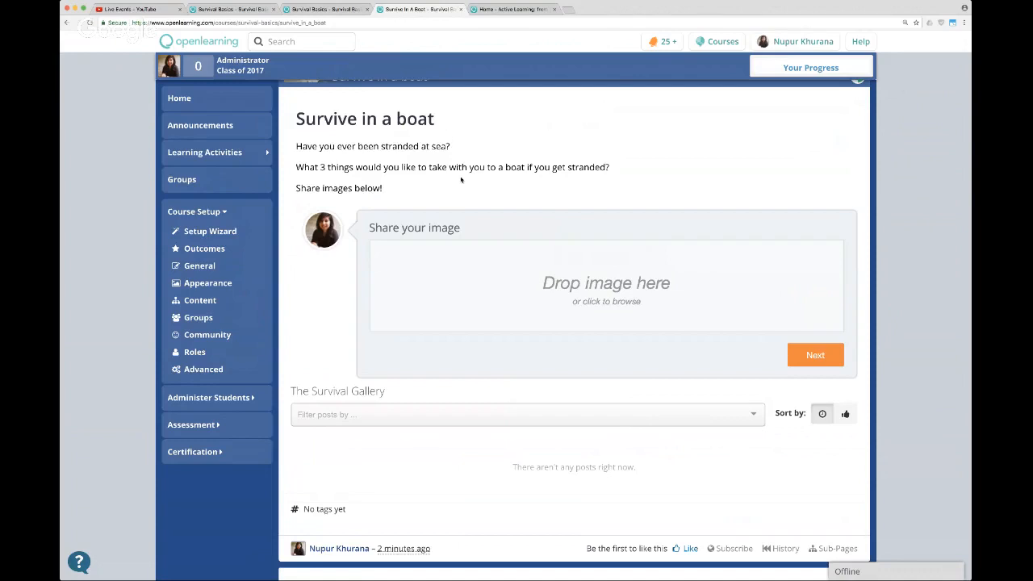
left_click(489, 23)
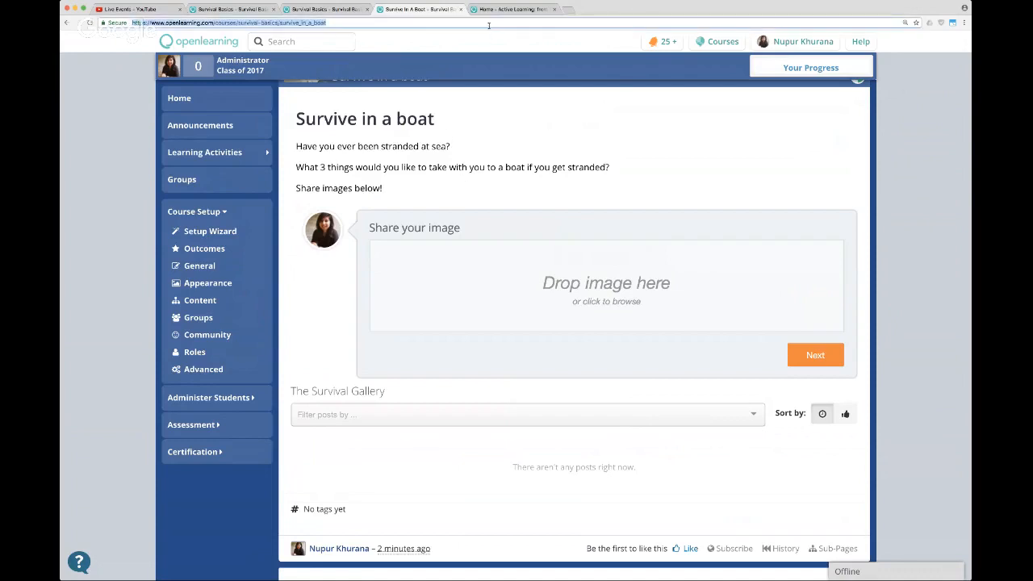
key("Return")
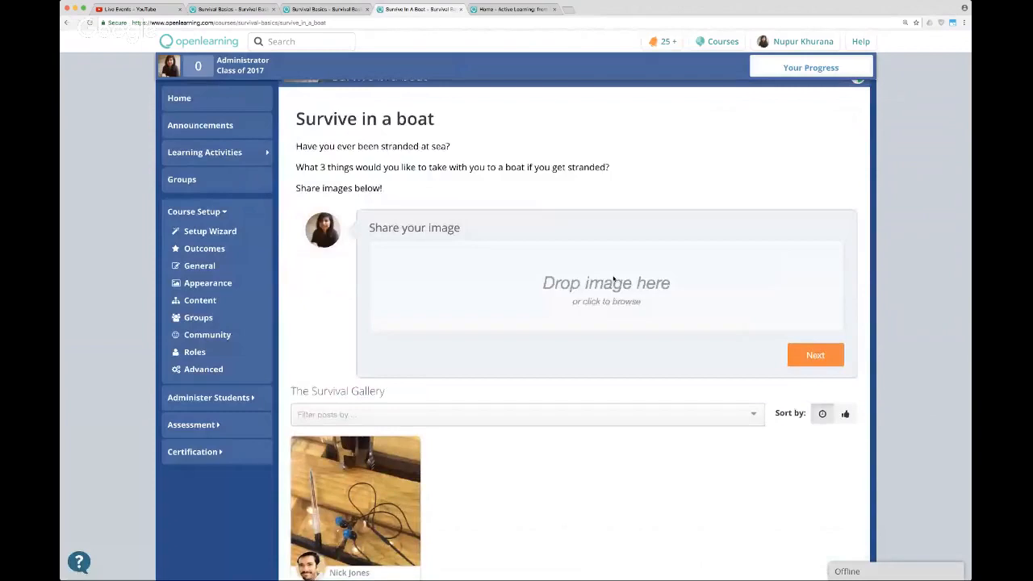
Open the student's shared photo from The Survival Gallery, examine it at full size, and close it.
scroll(545, 441, "down", 1)
left_click(377, 461)
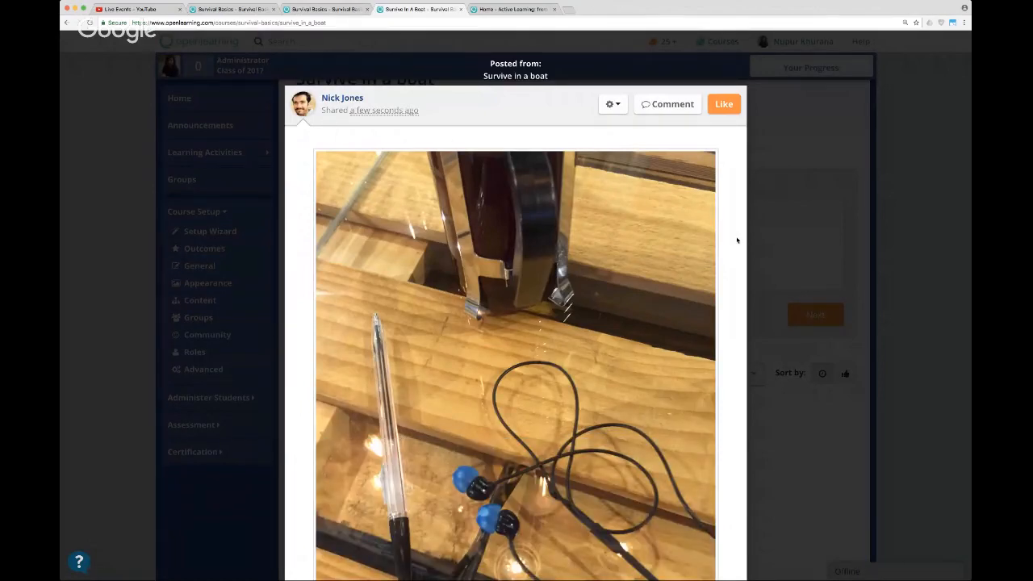
scroll(736, 239, "down", 3)
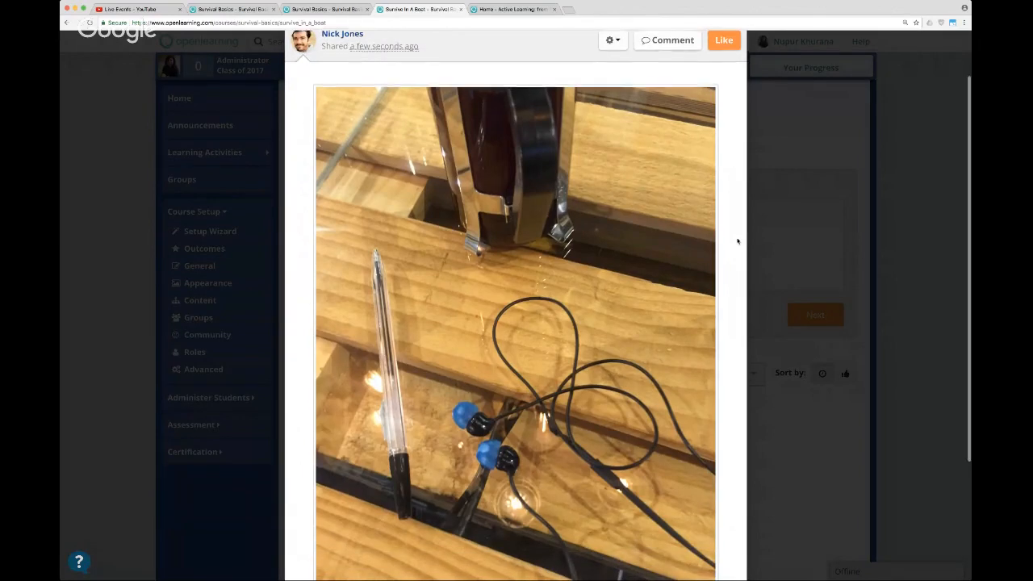
scroll(737, 239, "down", 3)
scroll(736, 240, "up", 2)
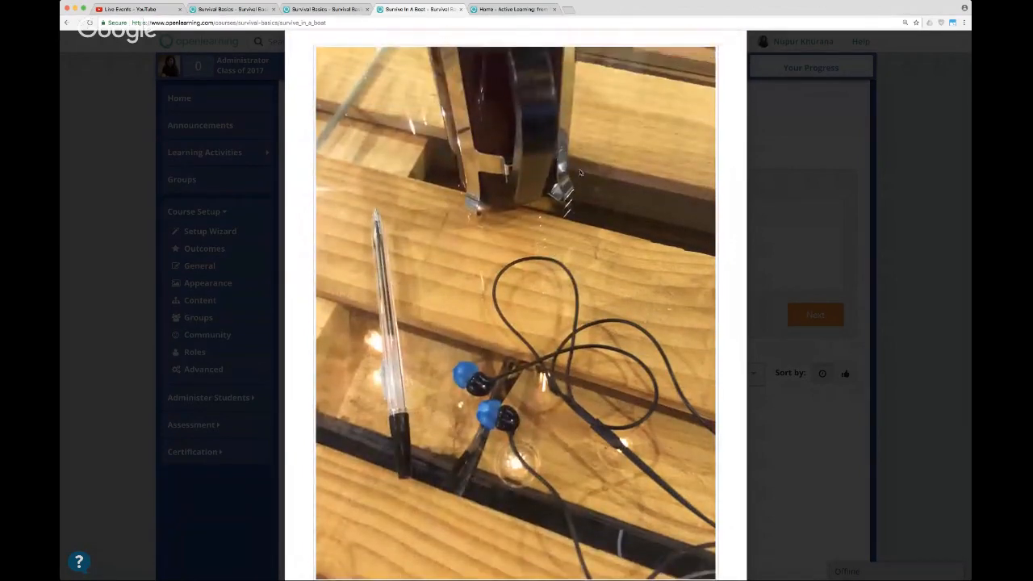
scroll(673, 164, "up", 1)
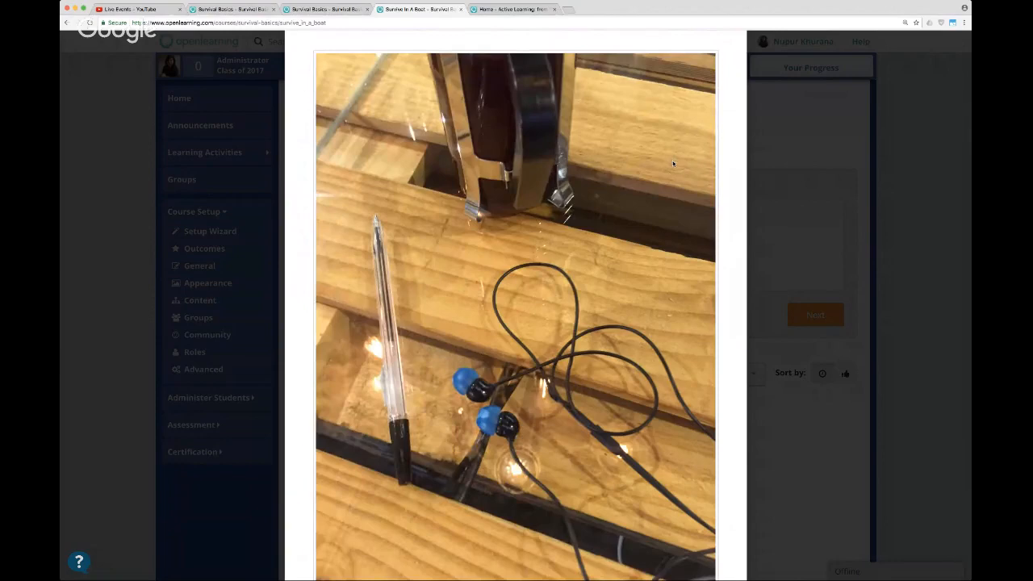
scroll(672, 164, "down", 1)
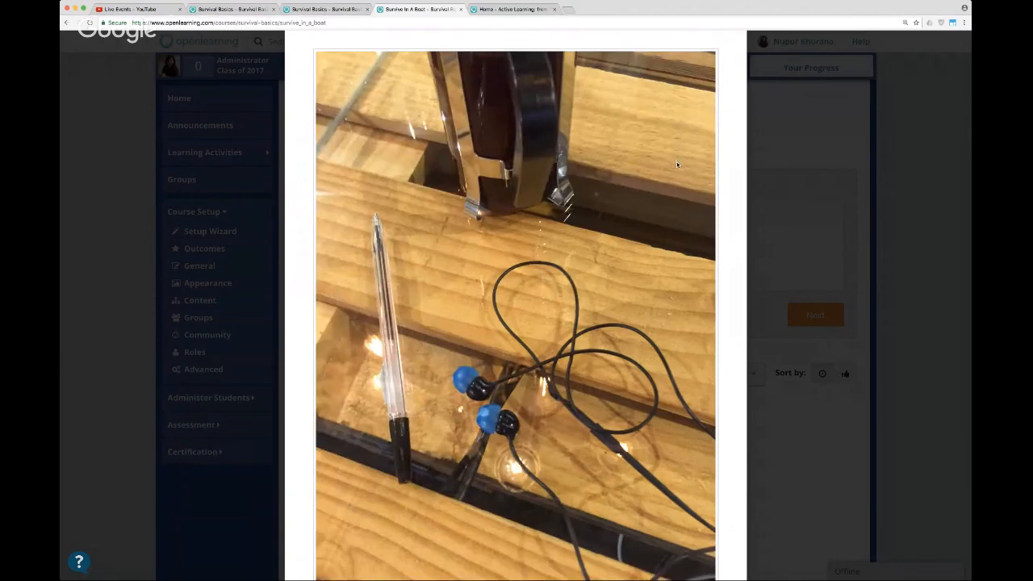
left_click(855, 235)
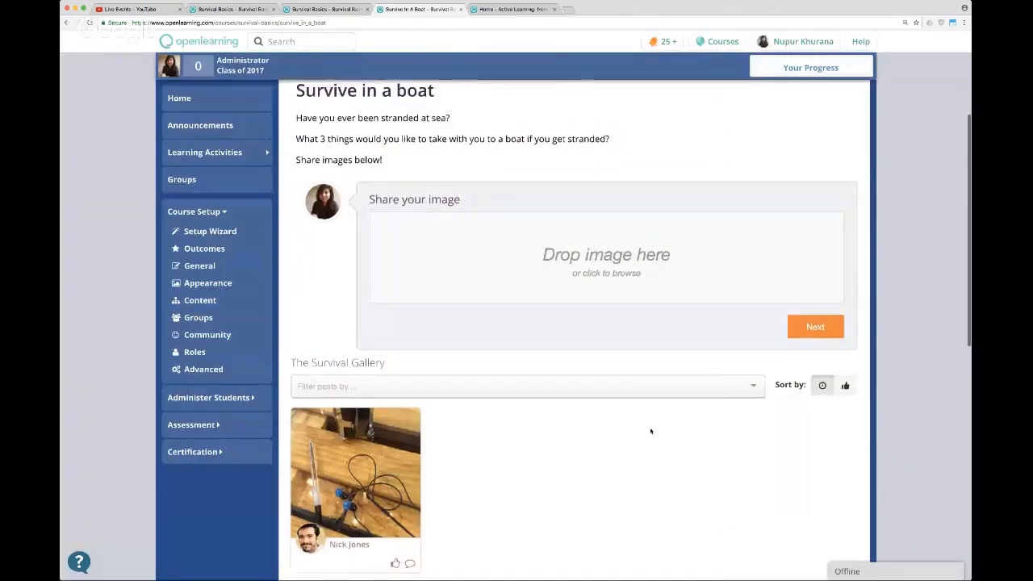
Reopen the student's photo from the gallery and write the comment "great photo!" under it.
scroll(637, 433, "down", 1)
left_click(340, 430)
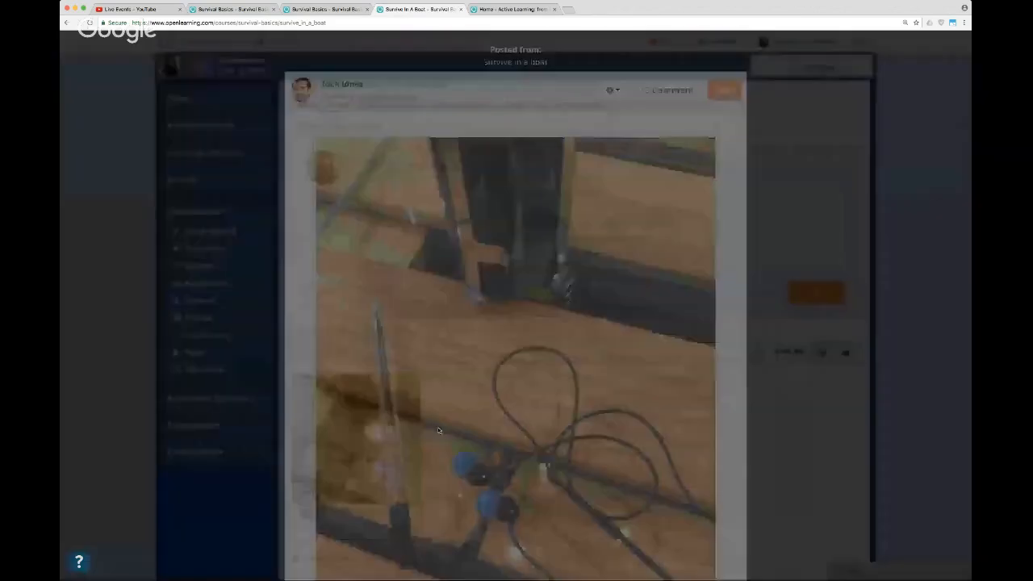
scroll(596, 412, "down", 5)
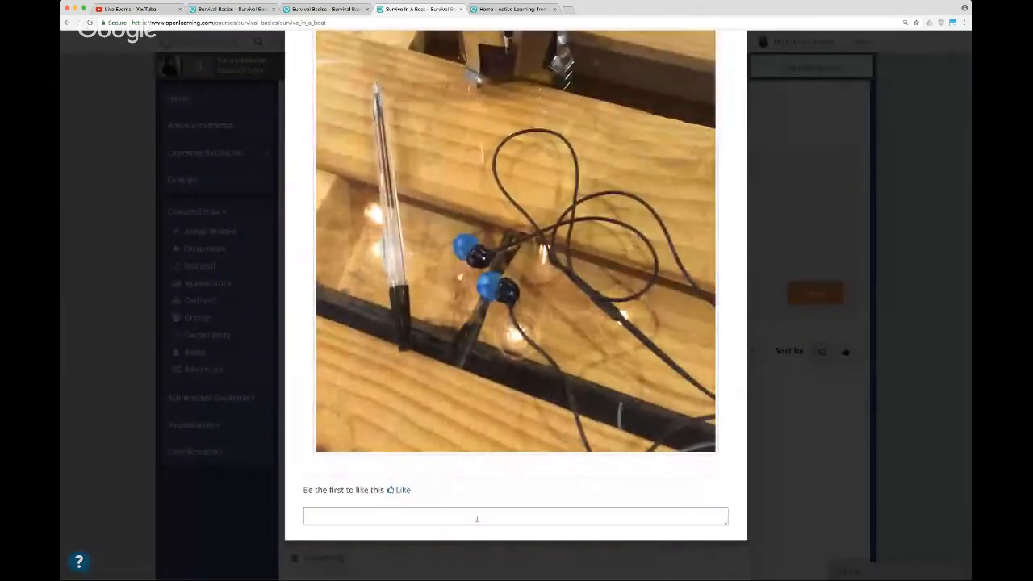
left_click(478, 516)
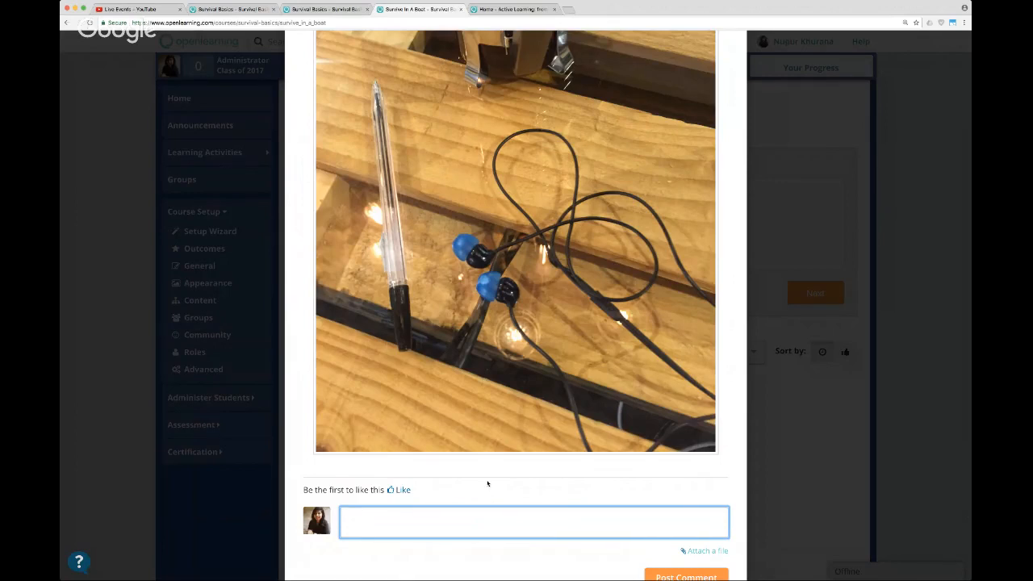
type("great phpto!")
scroll(636, 549, "down", 1)
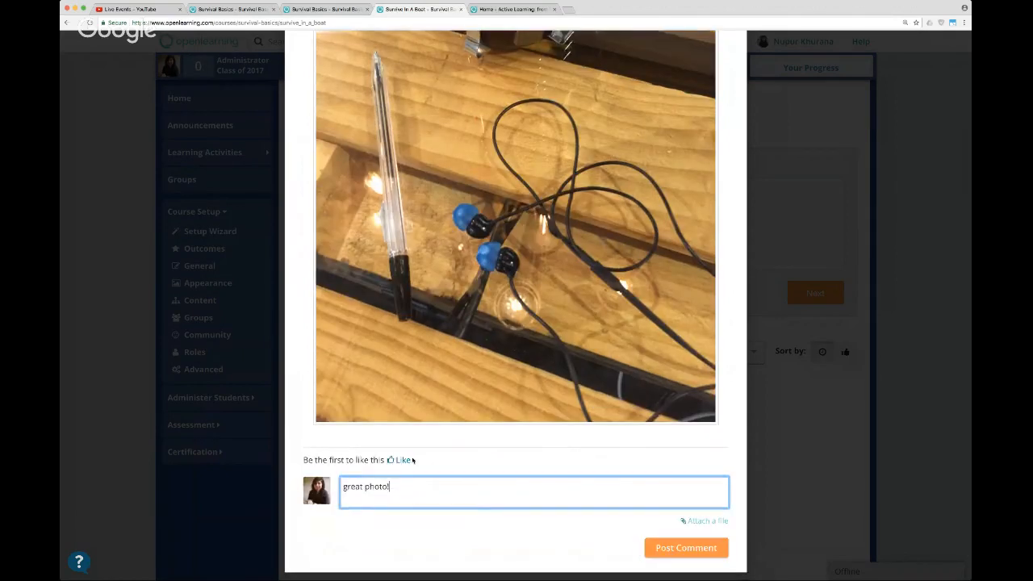
Like the student's photo, post the comment, and return to the page.
left_click(406, 459)
left_click(676, 555)
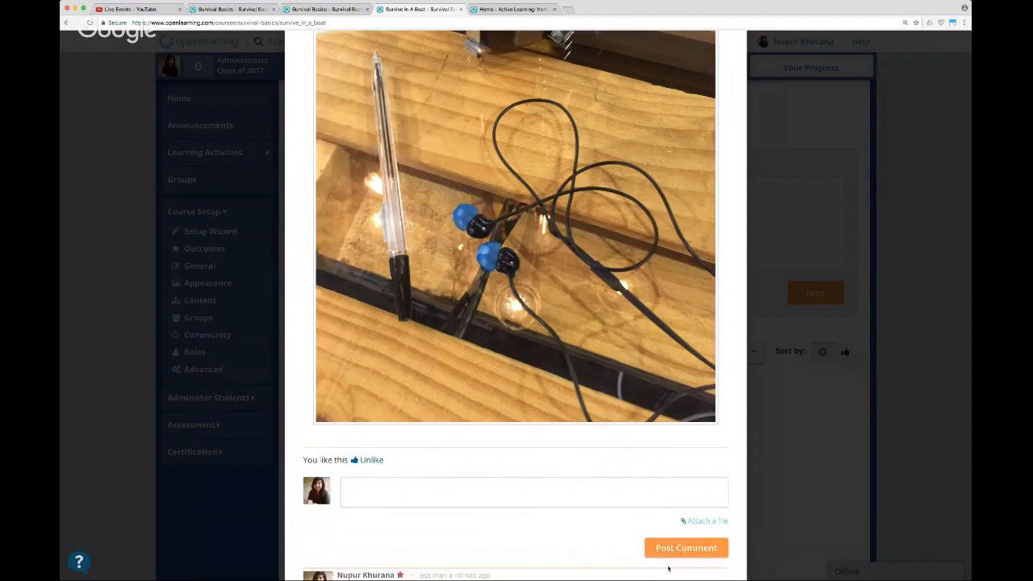
scroll(520, 463, "up", 4)
scroll(520, 466, "down", 6)
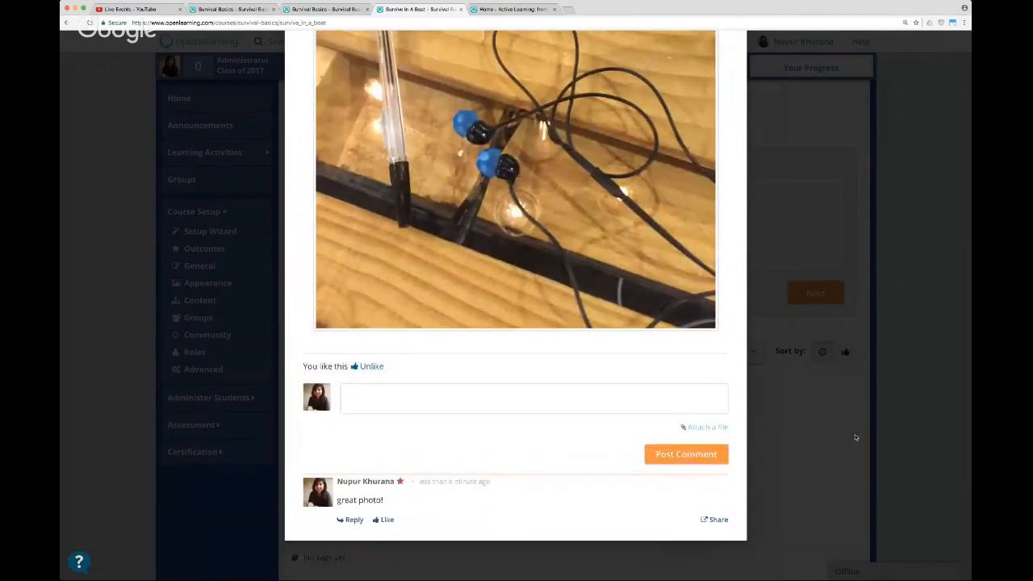
left_click(855, 437)
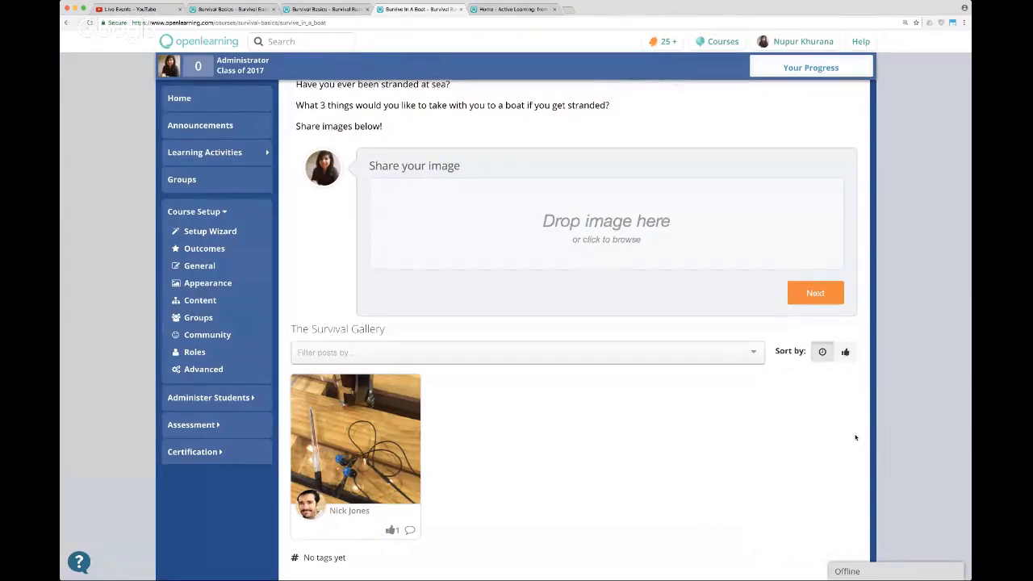
Open the course content setup, then collapse and re-expand the "Survive in the desert" and "Survive at sea" modules in the learning activities overview.
scroll(861, 394, "up", 3)
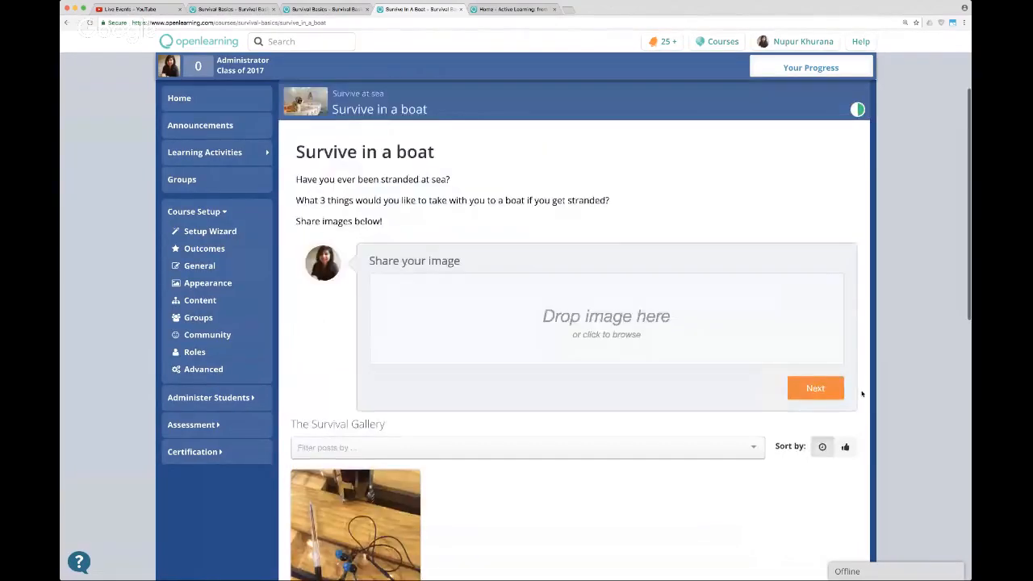
left_click(210, 300)
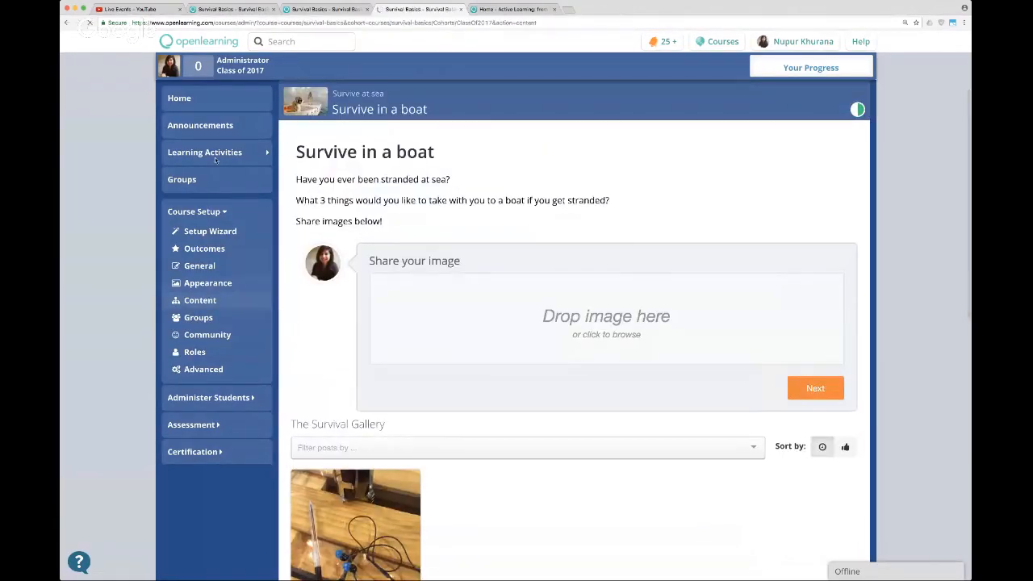
left_click(222, 266)
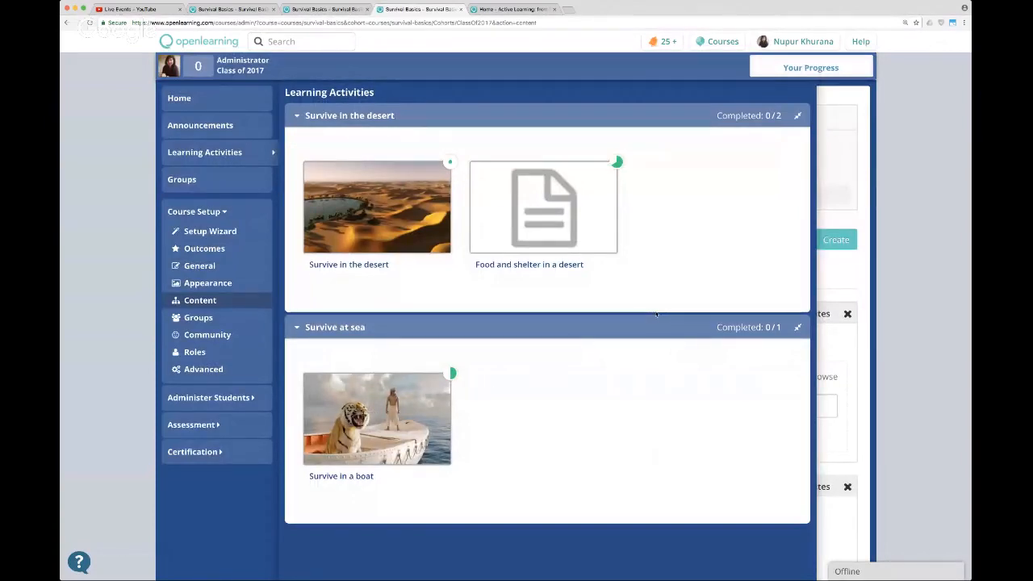
left_click(542, 116)
left_click(546, 142)
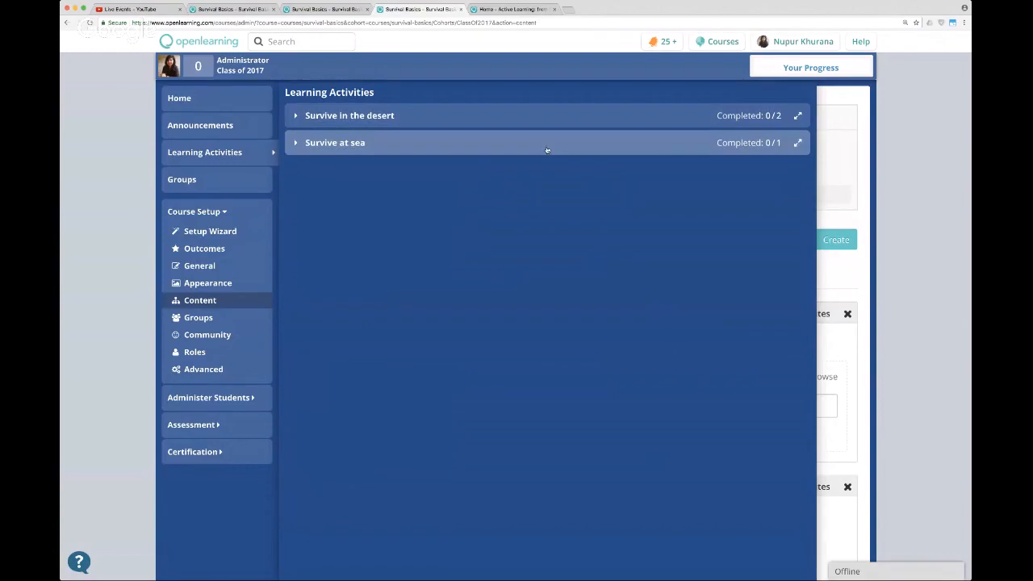
left_click(450, 119)
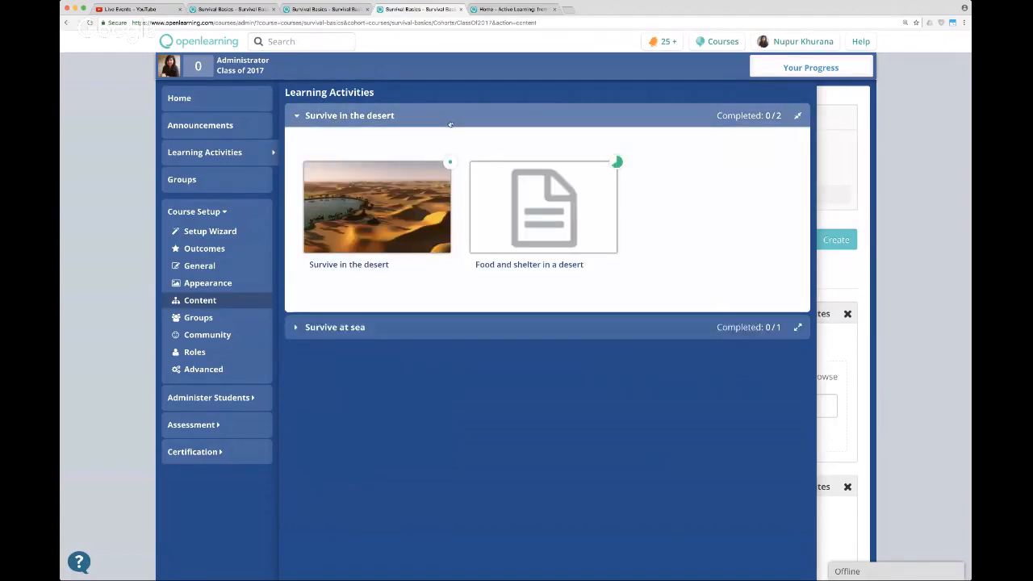
left_click(521, 329)
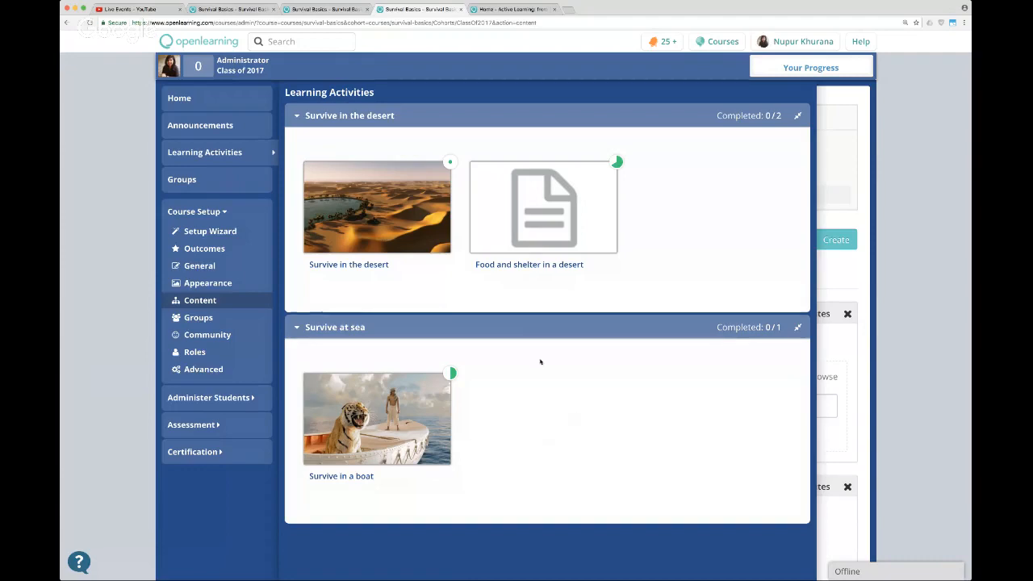
Close the learning activities overview and look over the modules and their pages in the course content setup.
left_click(232, 158)
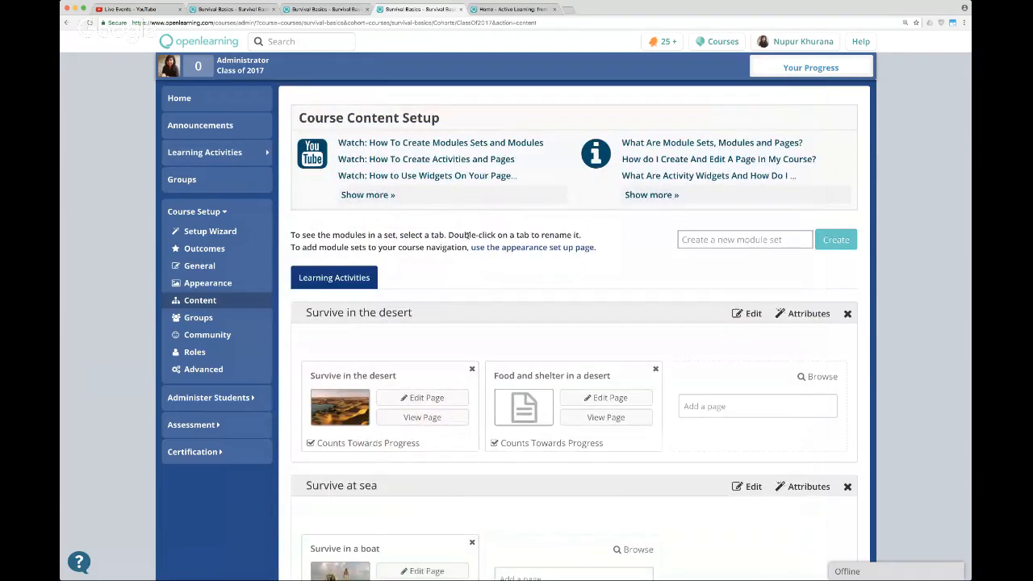
scroll(464, 234, "down", 1)
scroll(459, 232, "up", 3)
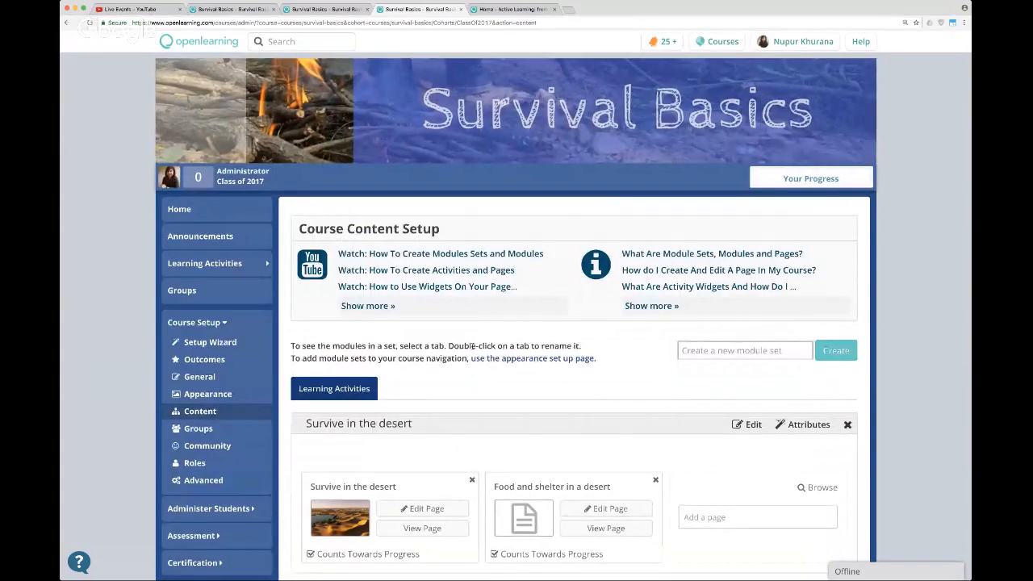
scroll(473, 346, "down", 4)
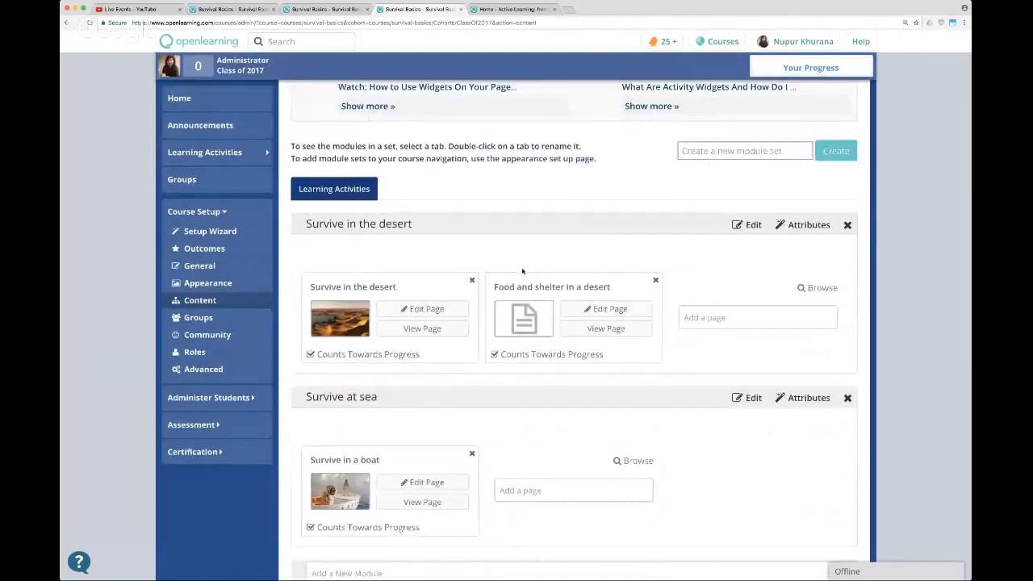
Open the course homepage for editing and remove the "OpenLearning Tip: How to Create a Welcoming Homepage" block.
scroll(527, 258, "up", 1)
scroll(528, 259, "up", 3)
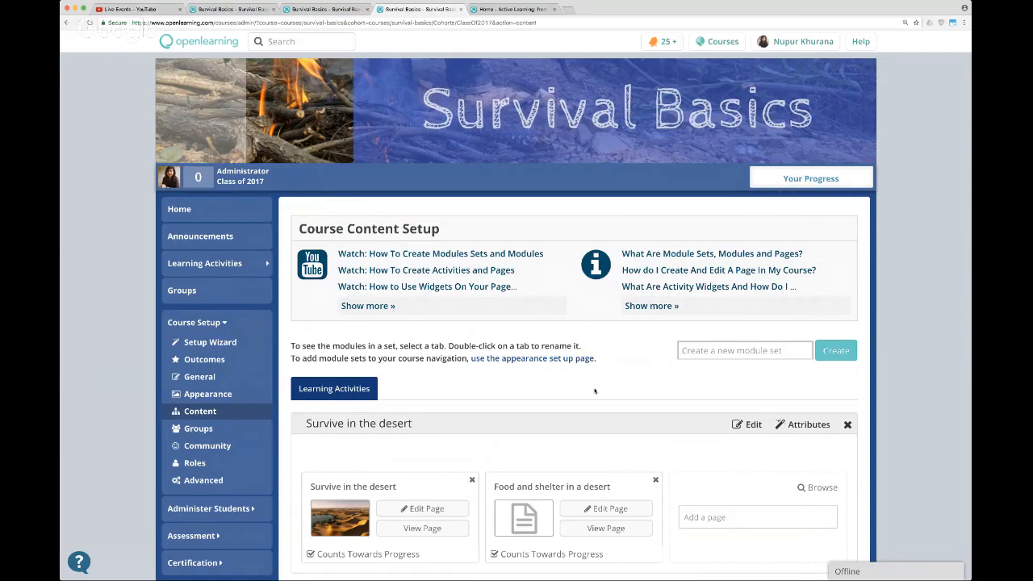
left_click(192, 216)
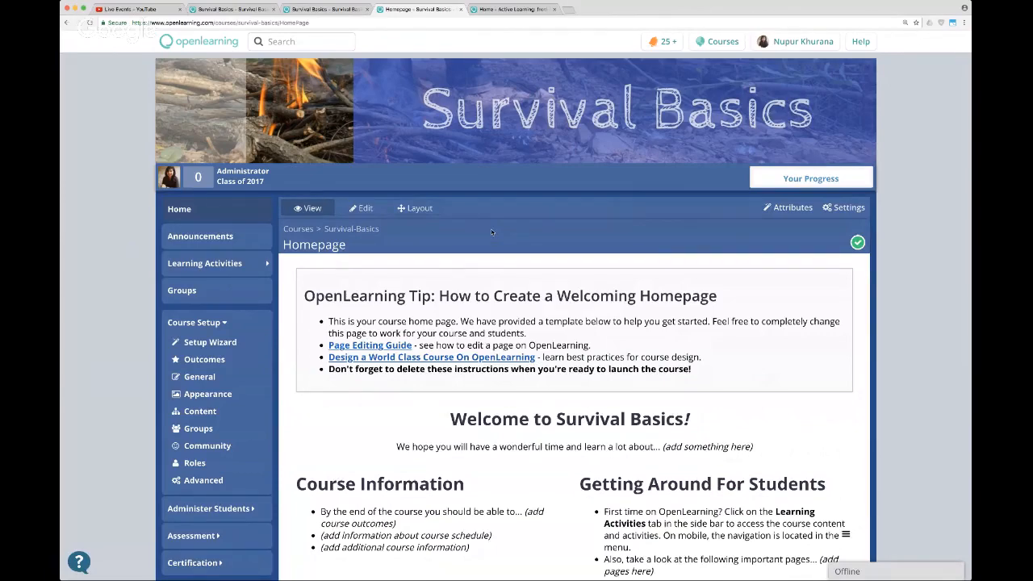
scroll(492, 230, "down", 2)
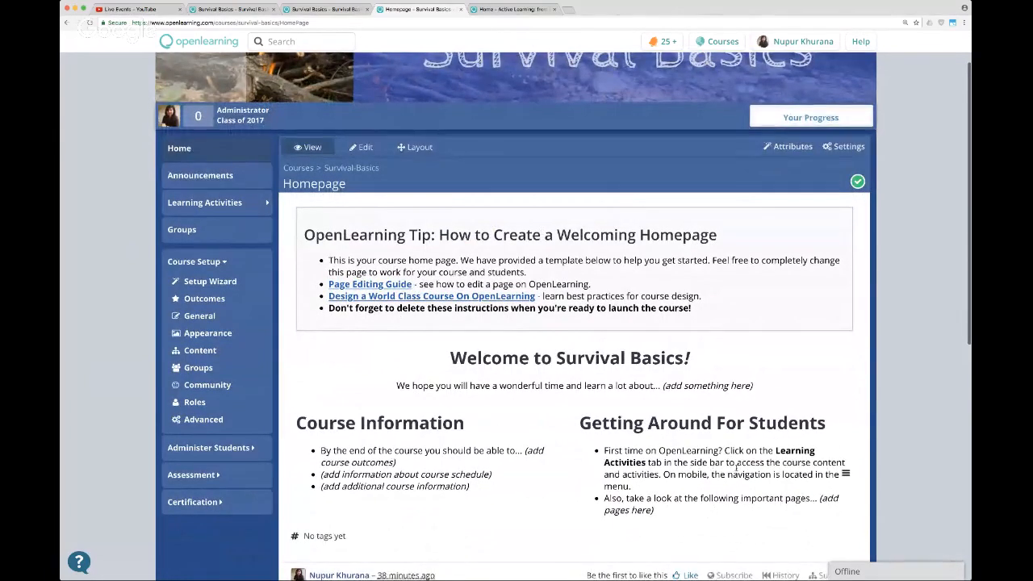
left_click(374, 152)
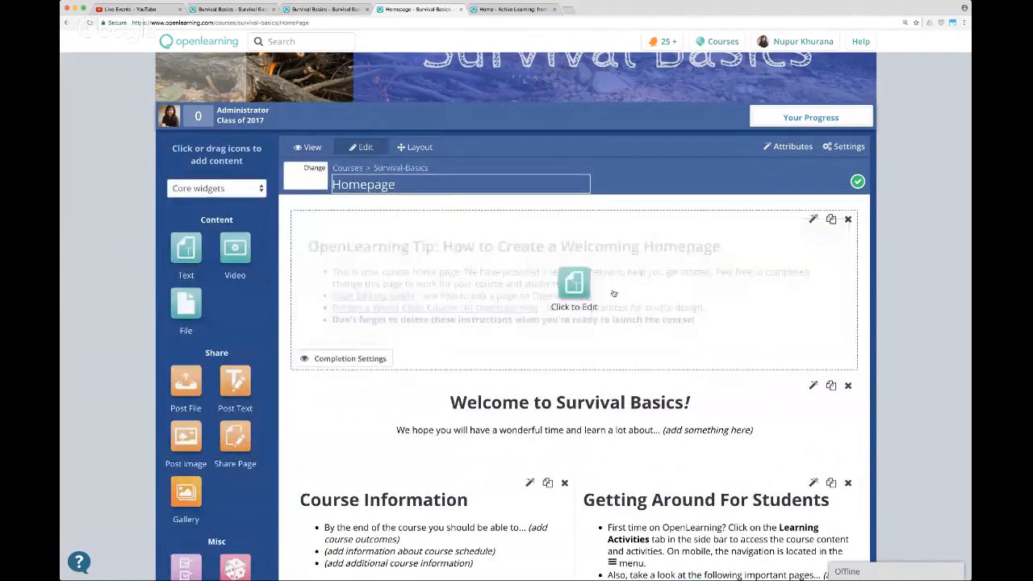
scroll(958, 266, "down", 1)
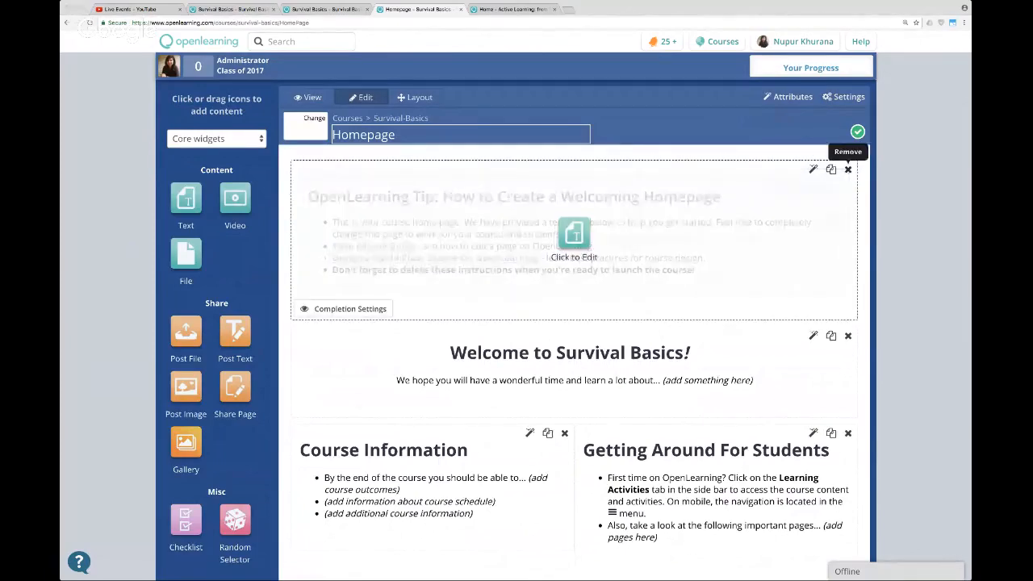
left_click(849, 169)
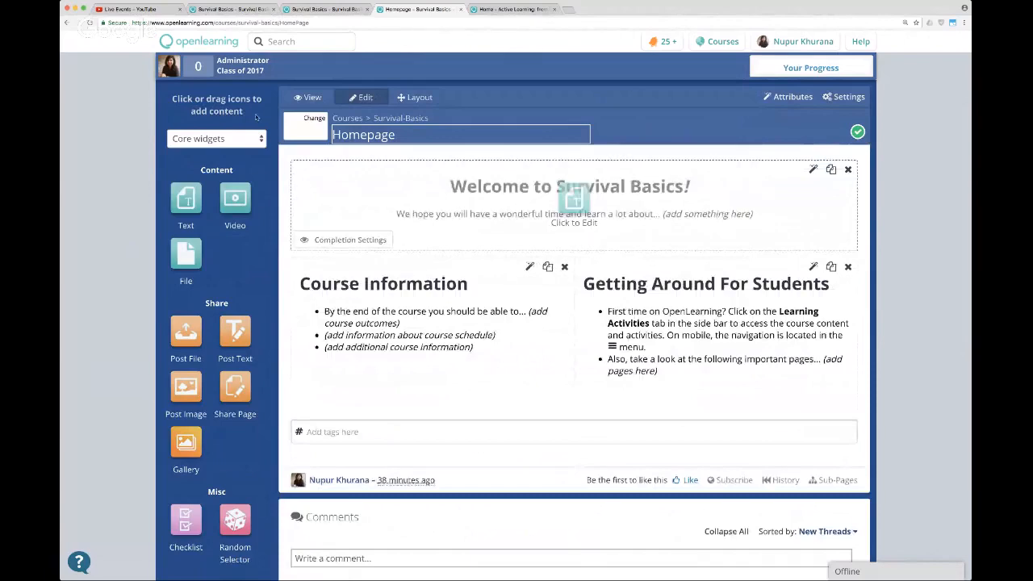
Open the "Welcome to Survival Basics!" text block for editing and look over the remaining homepage blocks.
left_click(546, 195)
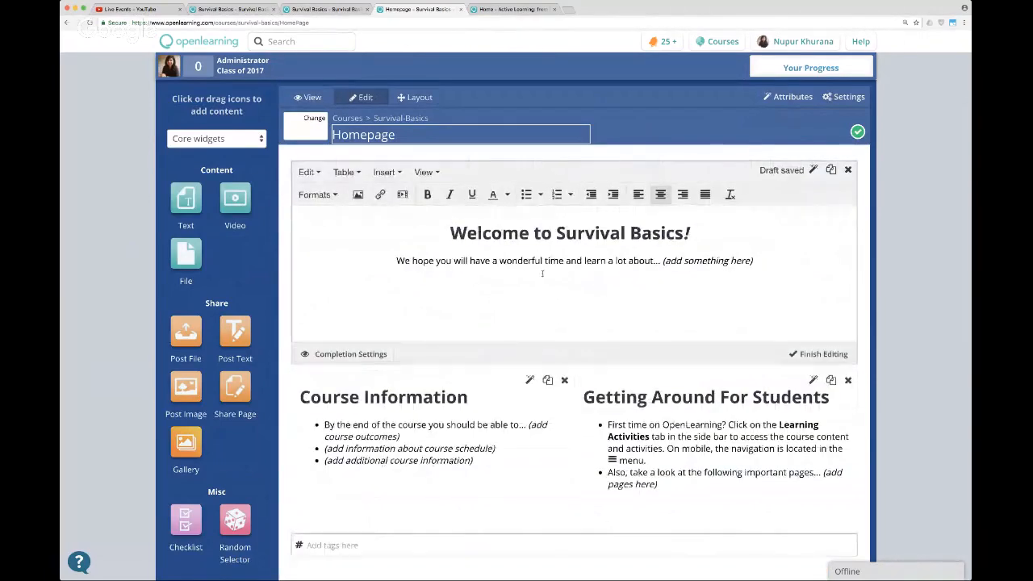
scroll(542, 273, "up", 1)
scroll(548, 323, "down", 1)
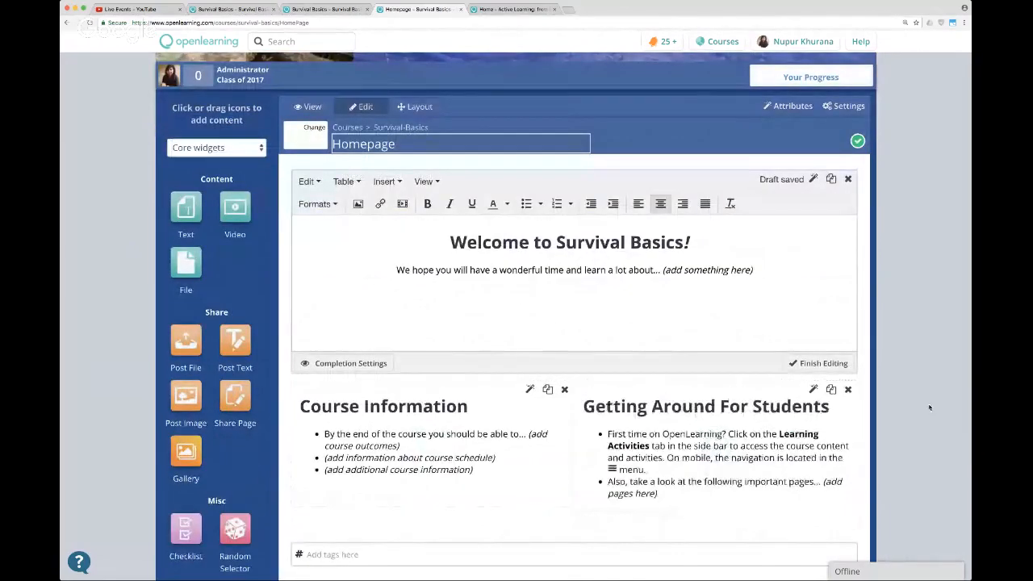
scroll(927, 410, "down", 1)
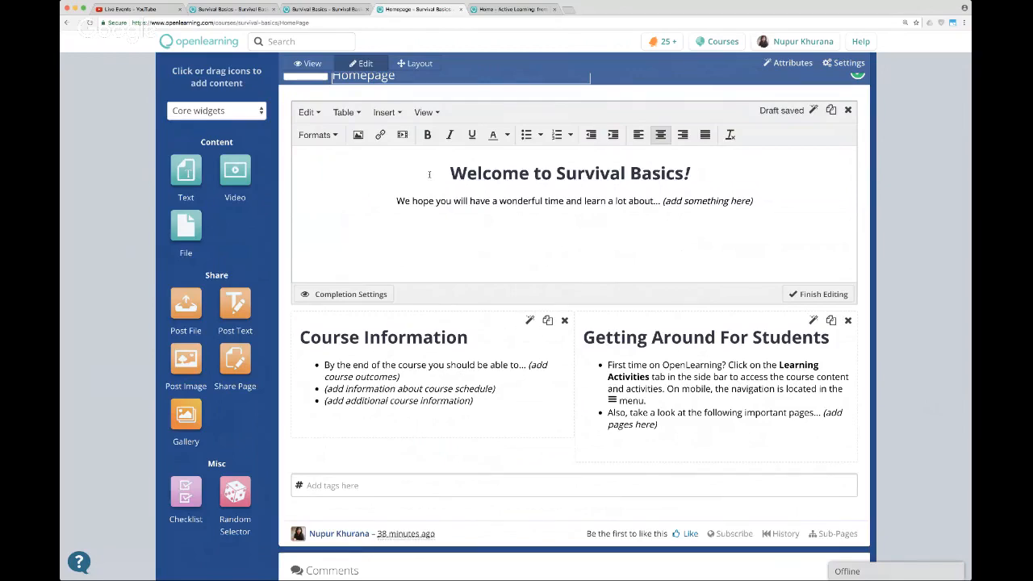
scroll(429, 175, "down", 2)
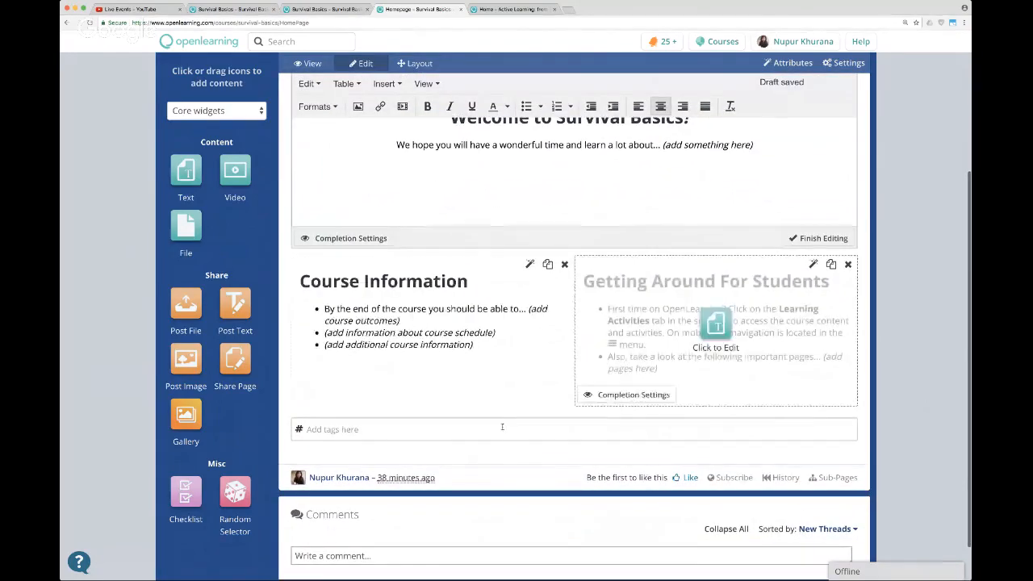
Add a new text widget below the existing homepage blocks and enter "Icebreaker Activity!" in it.
left_click(185, 169)
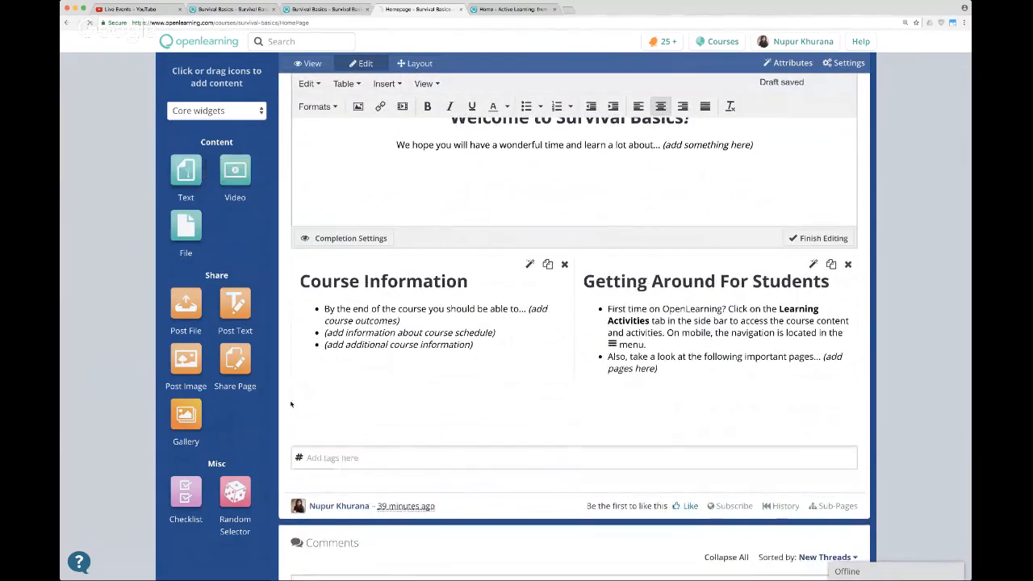
left_click(554, 373)
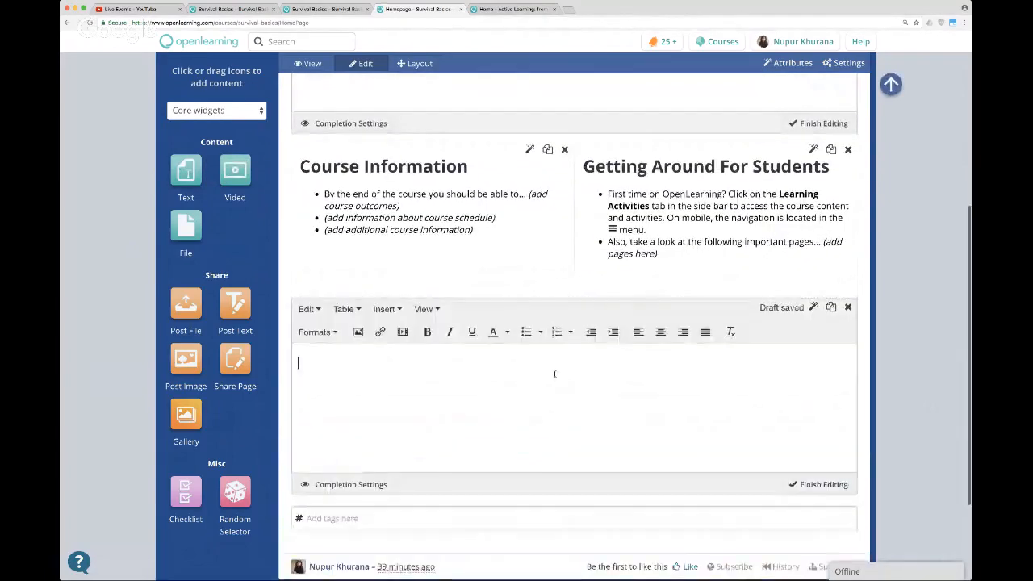
type("Icebr")
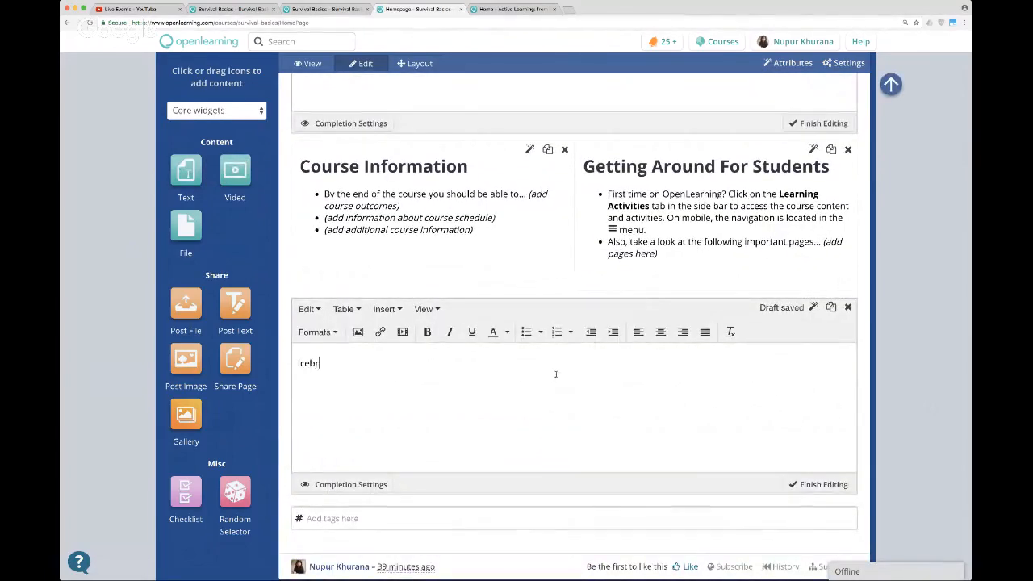
type("eaker Activity!")
Center the "Icebreaker Activity!" text and format it as a heading.
key("ctrl+a")
left_click(660, 332)
left_click(317, 332)
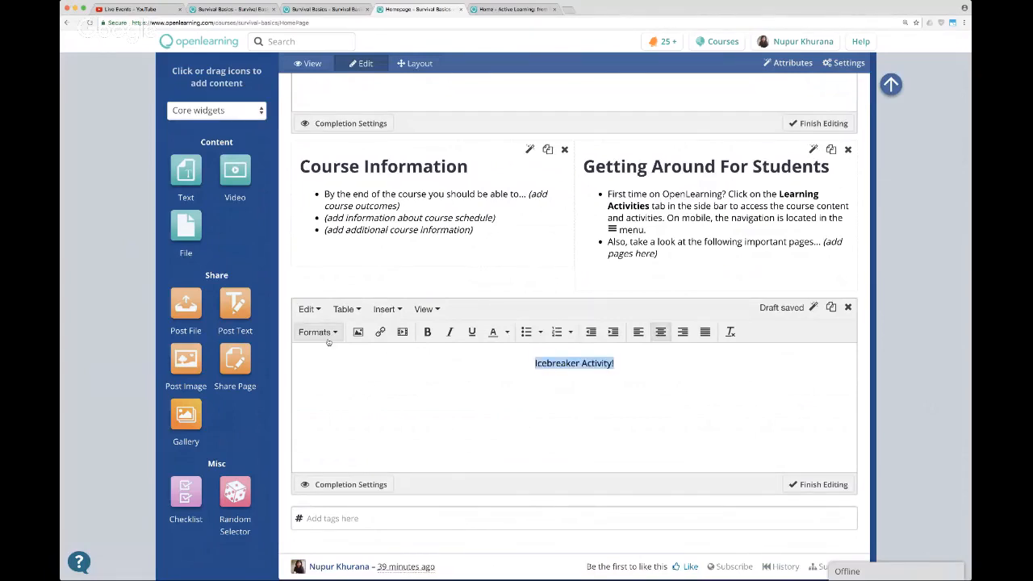
mouse_move(347, 353)
left_click(431, 361)
left_click(661, 406)
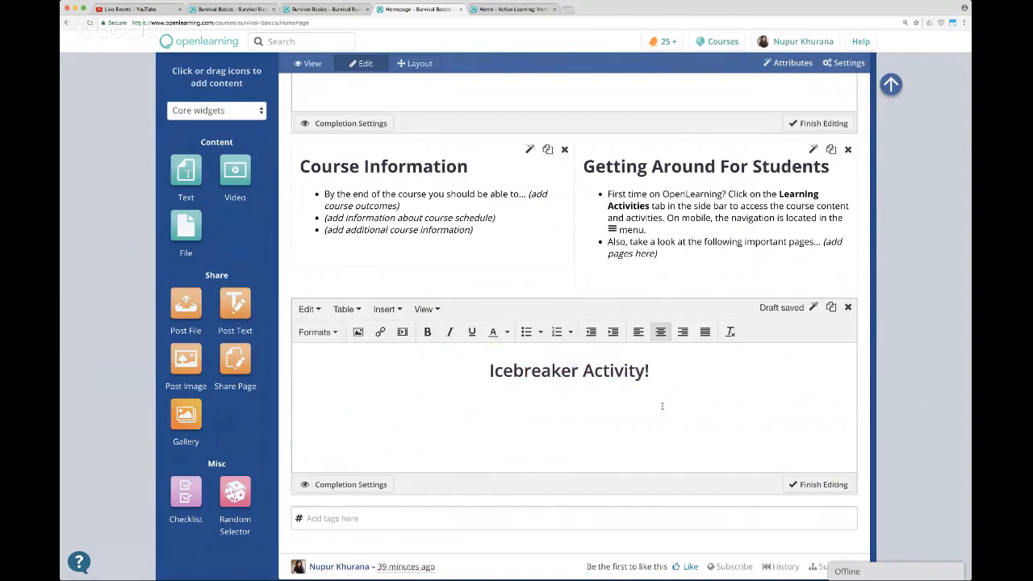
Add the line "Say hello to your course-mates! Its good to get to know each other!" under the heading and finish editing the block.
key("Return")
type("Ssy")
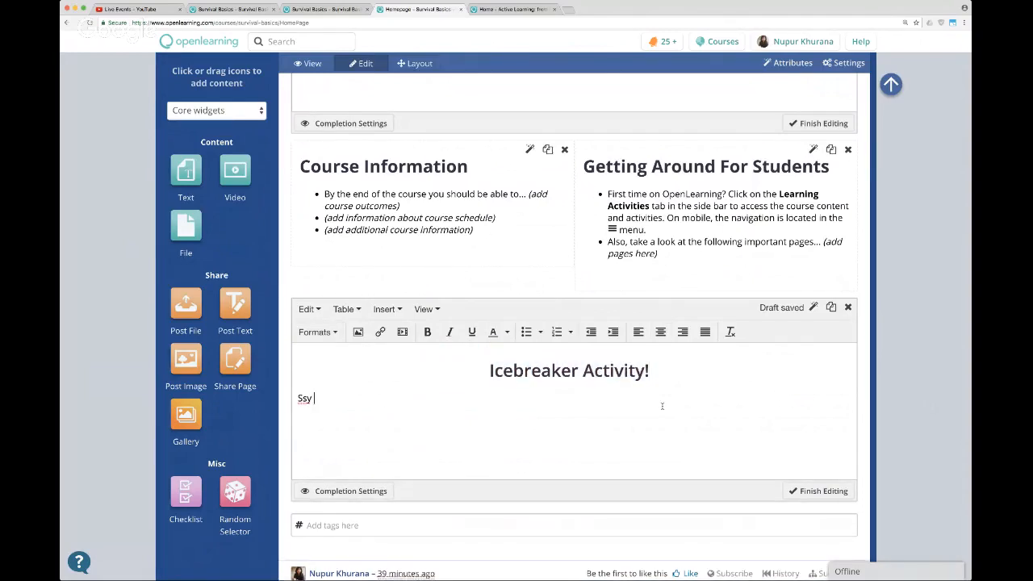
key("BackSpace")
key("BackSpace")
key("BackSpace")
type("ay hello to your course-mates! Its")
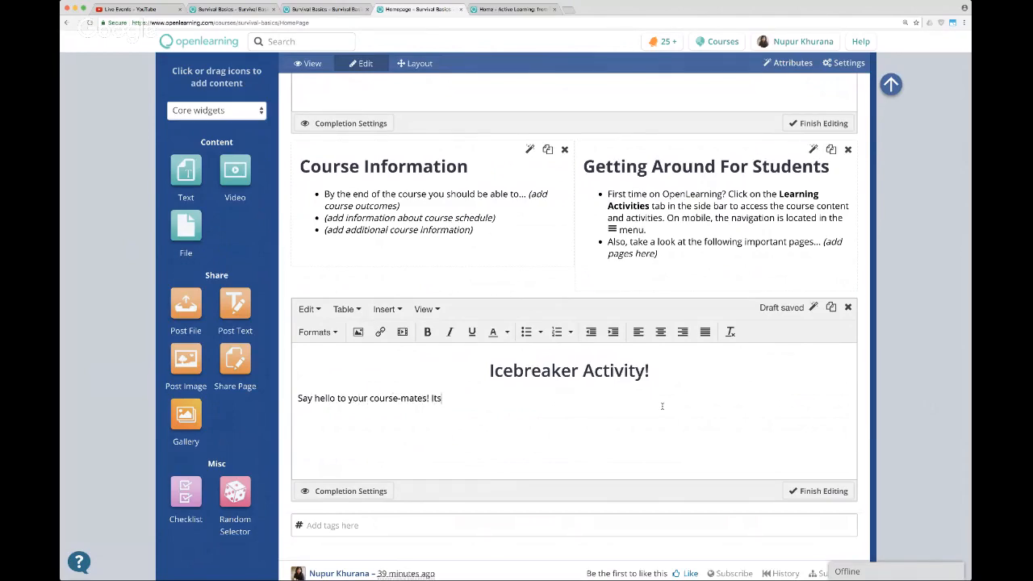
type(" good to get to know ra")
key("BackSpace")
type("each other")
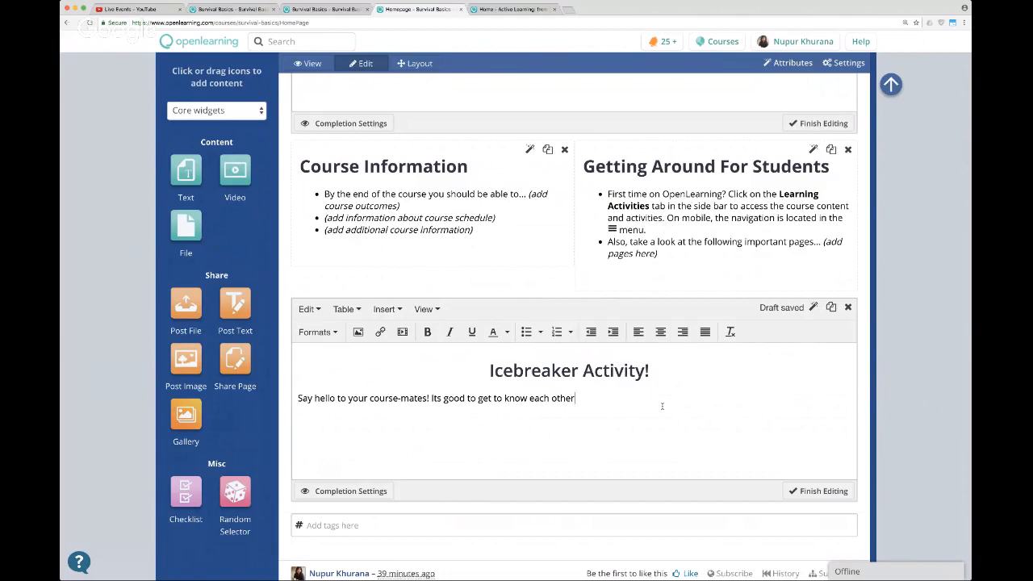
type("!")
key("Return")
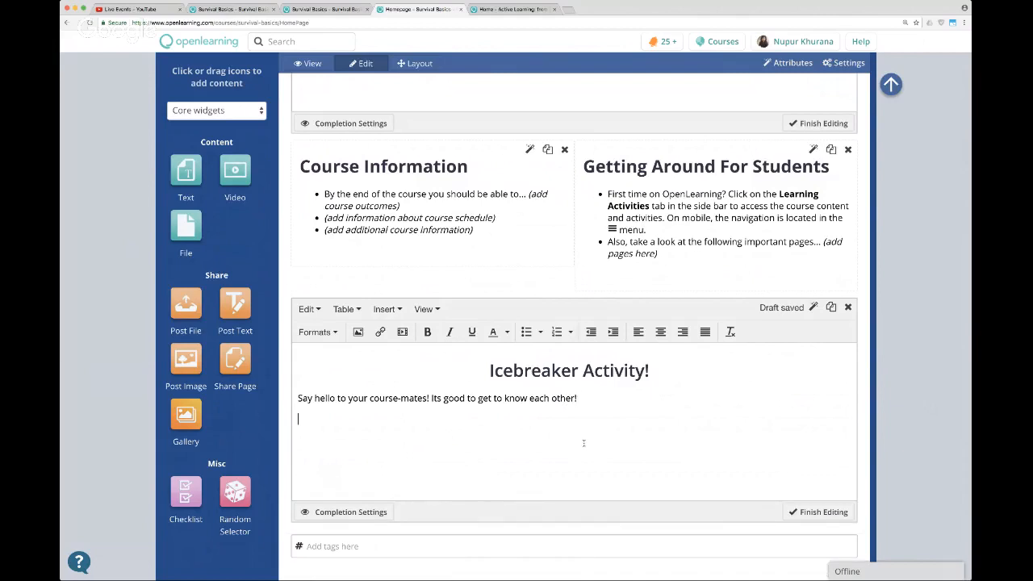
left_click(818, 511)
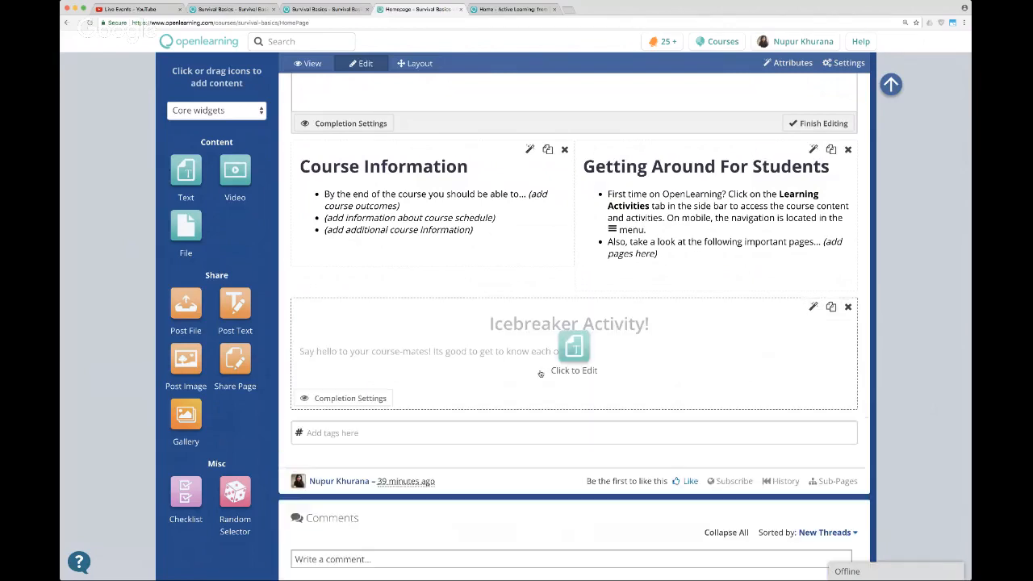
Reopen the icebreaker text block and correct "Its" to "It's" in the greeting line.
left_click(652, 353)
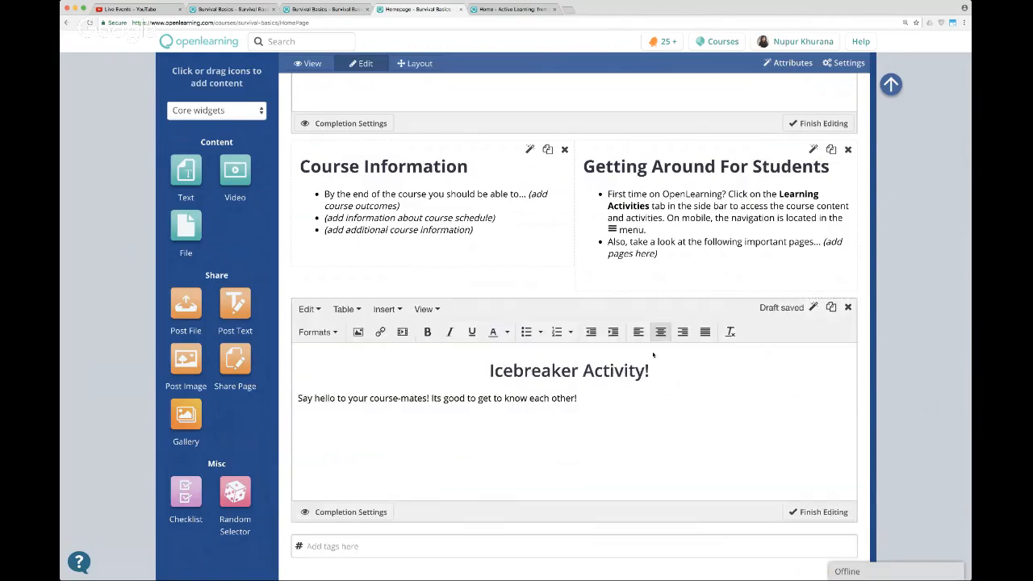
key("Return")
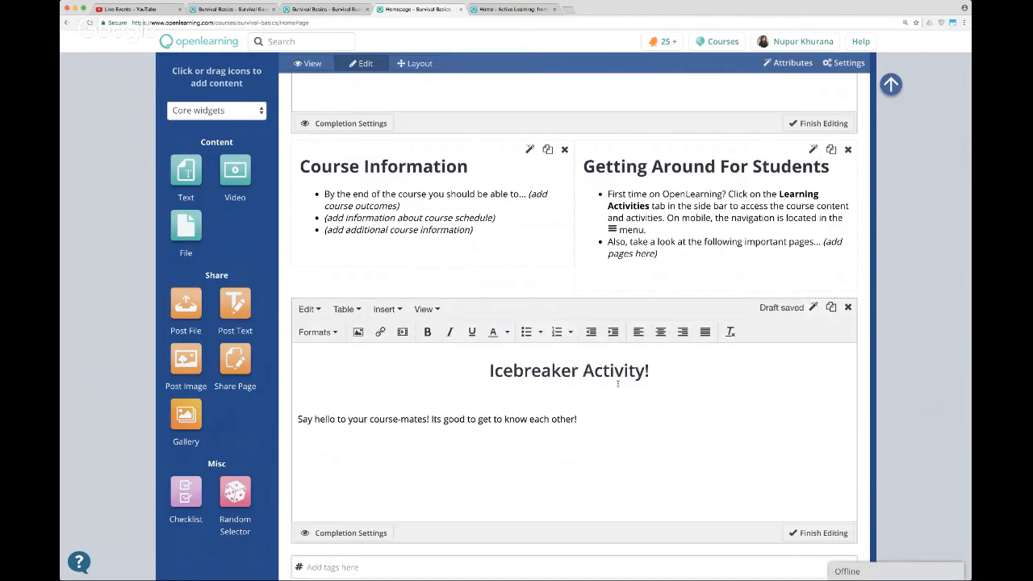
key("BackSpace")
left_click(661, 395)
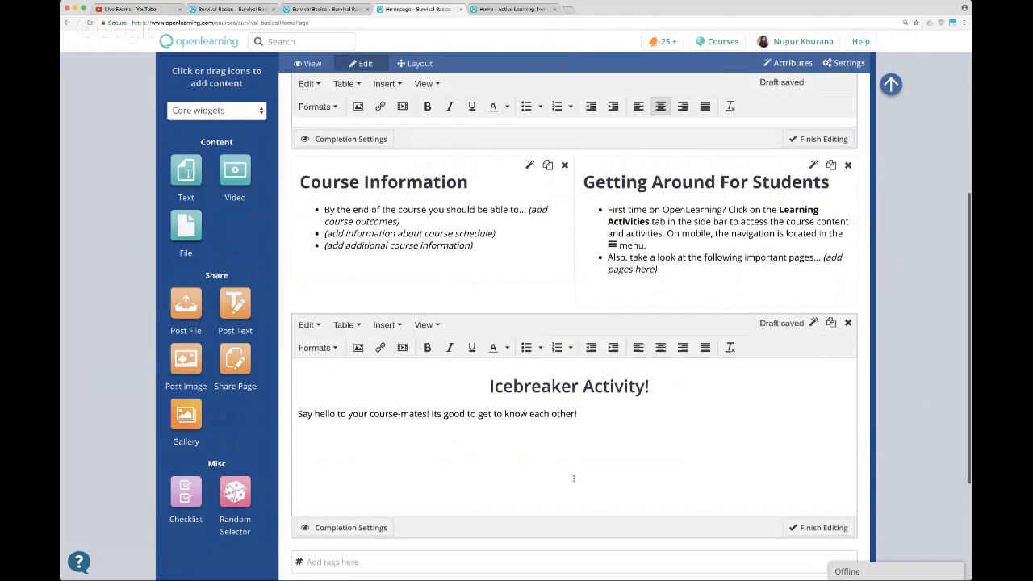
scroll(572, 478, "down", 1)
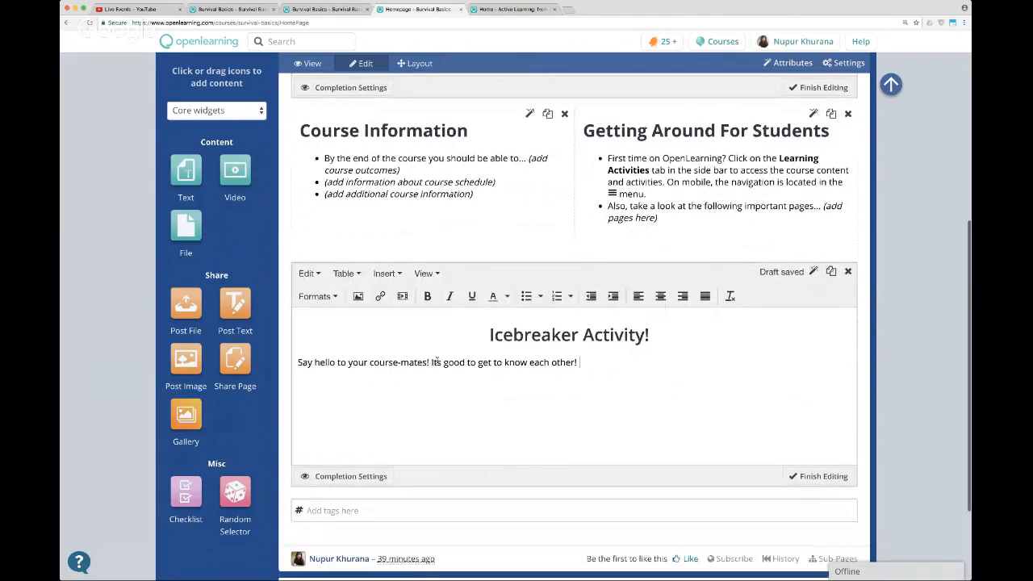
left_click(436, 363)
type("'")
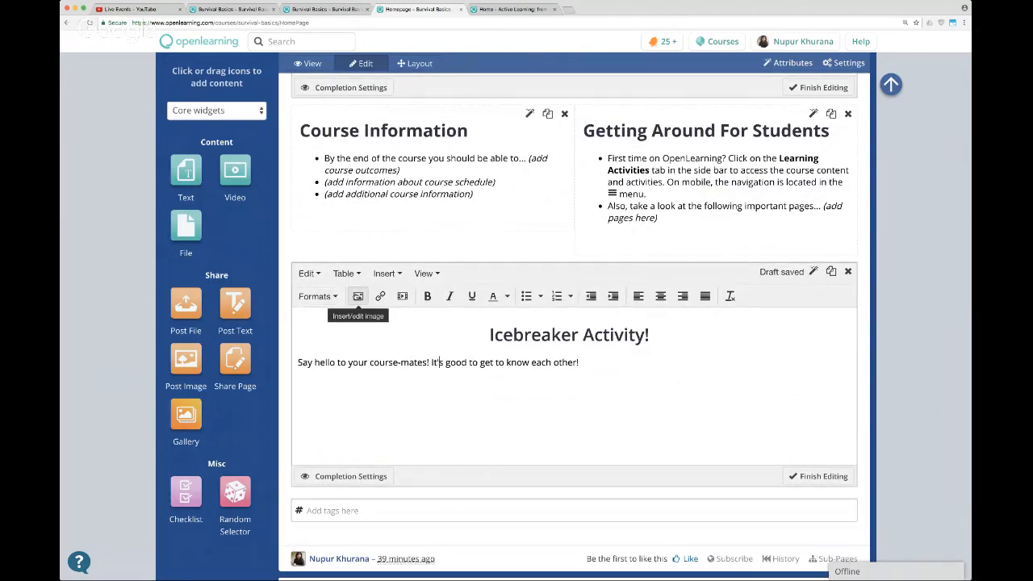
Upload the campfire photo and insert it into the icebreaker text block.
left_click(357, 296)
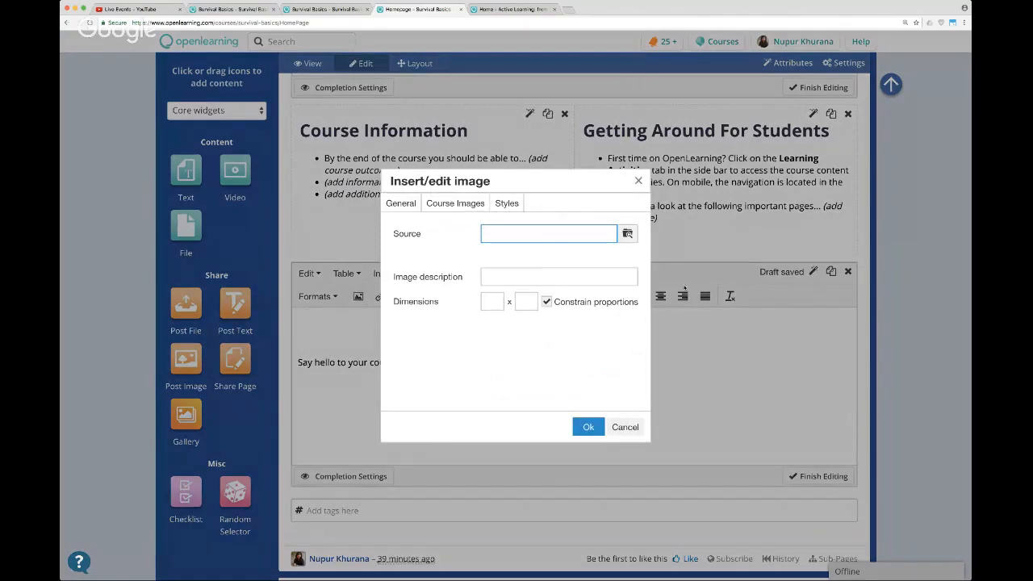
left_click(633, 236)
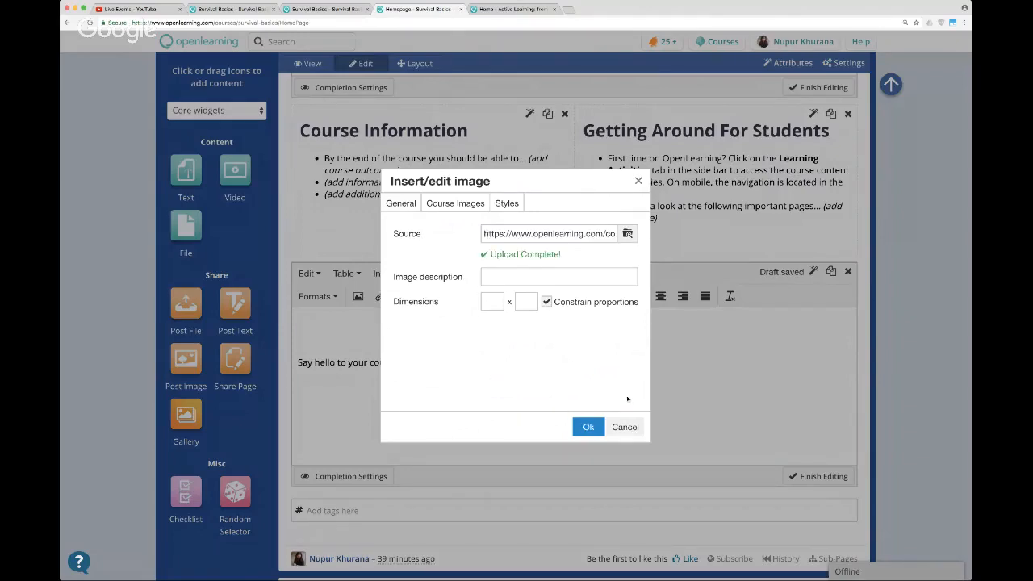
left_click(588, 427)
Style the campfire photo with Framed and Shadow, and replace Centered with Float Right.
double_click(698, 397)
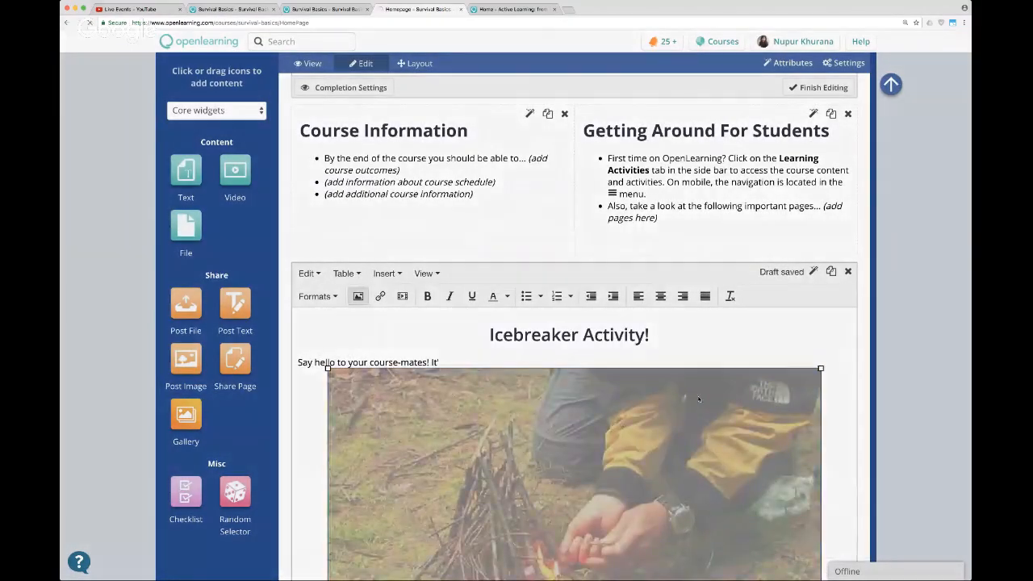
left_click(511, 207)
left_click(401, 266)
left_click(399, 316)
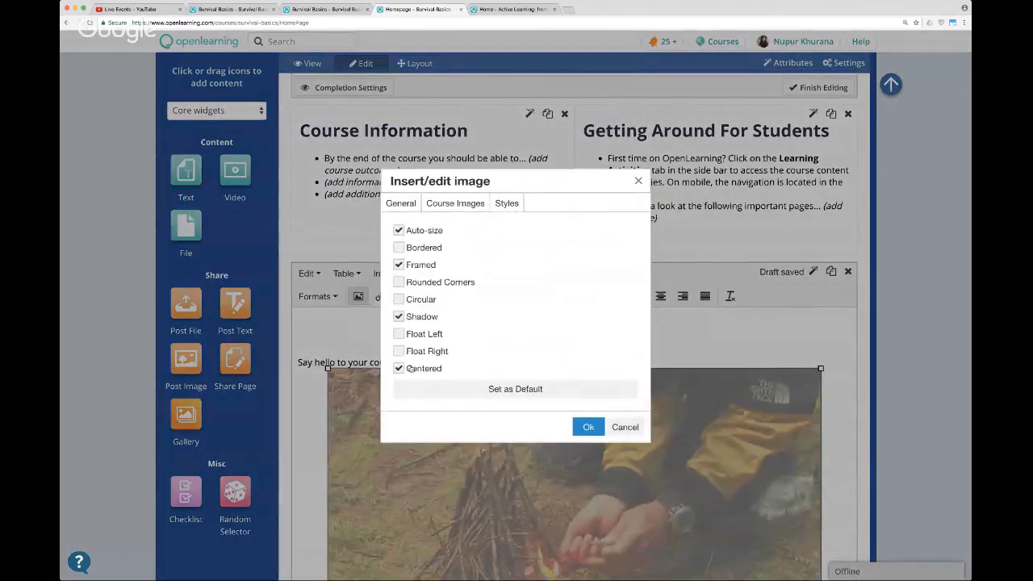
left_click(399, 369)
left_click(399, 351)
left_click(588, 426)
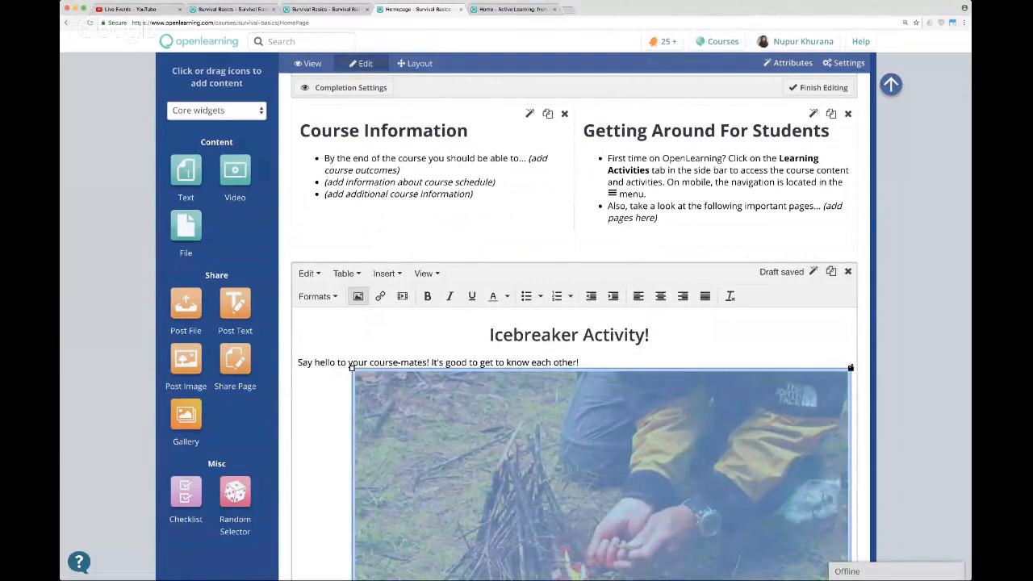
Shrink the campfire photo to about a third of the text block's width and finish editing the icebreaker block.
left_click_drag(850, 369, 657, 564)
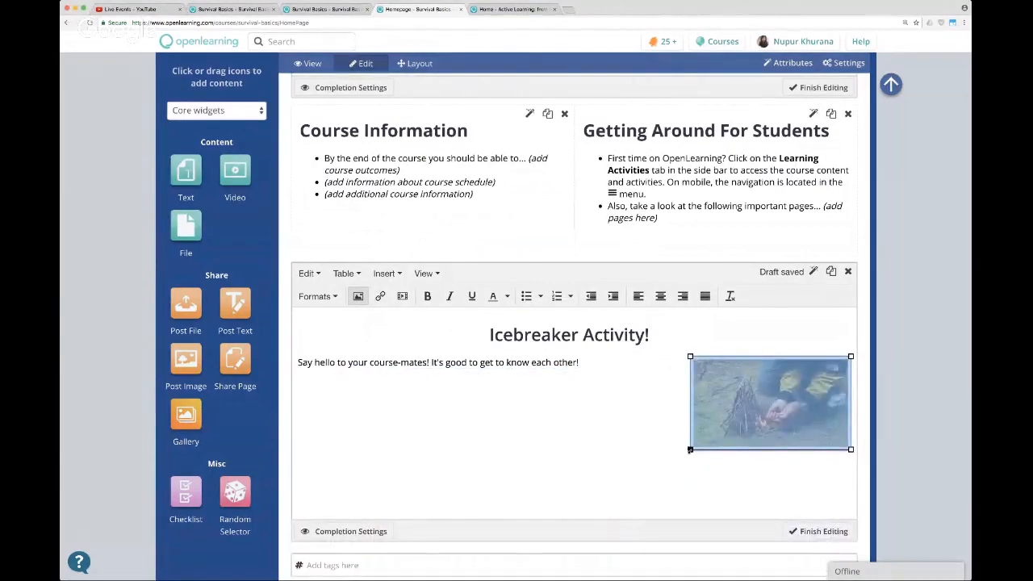
left_click_drag(690, 450, 645, 471)
left_click(616, 441)
scroll(585, 436, "up", 1)
scroll(585, 436, "down", 2)
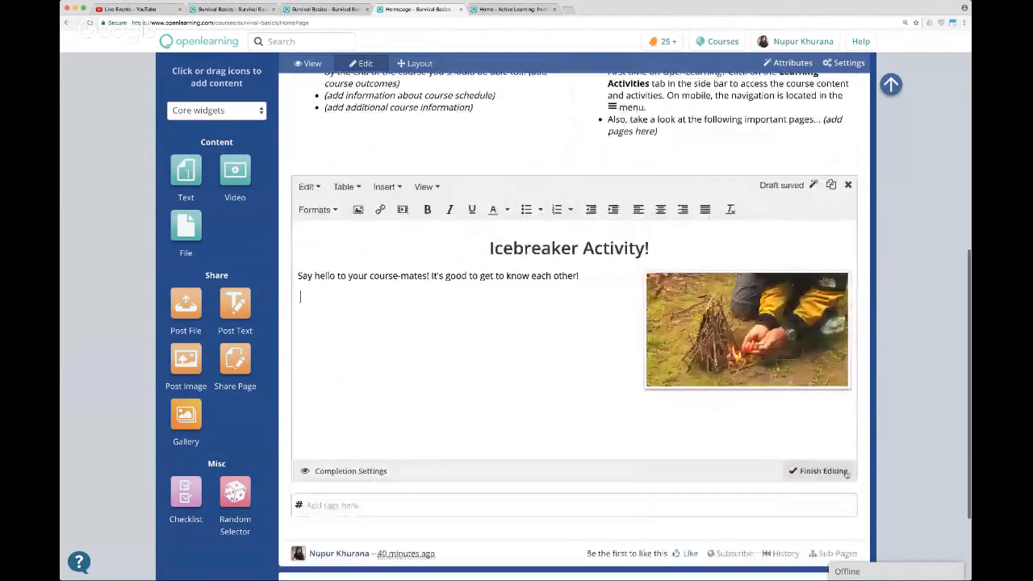
left_click(823, 471)
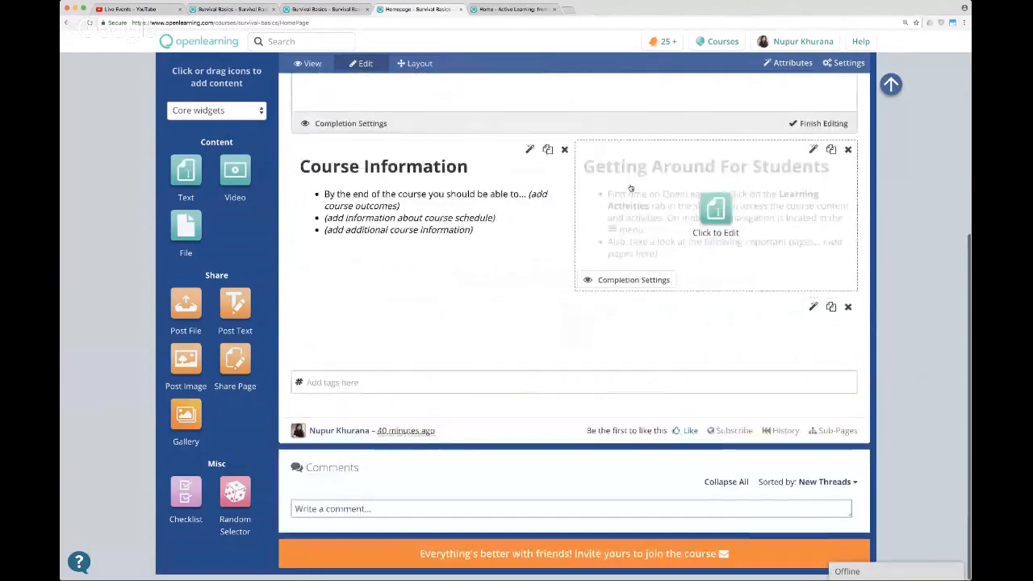
Open the Course Information text block for editing, look at its template text, and finish editing it.
left_click(329, 234)
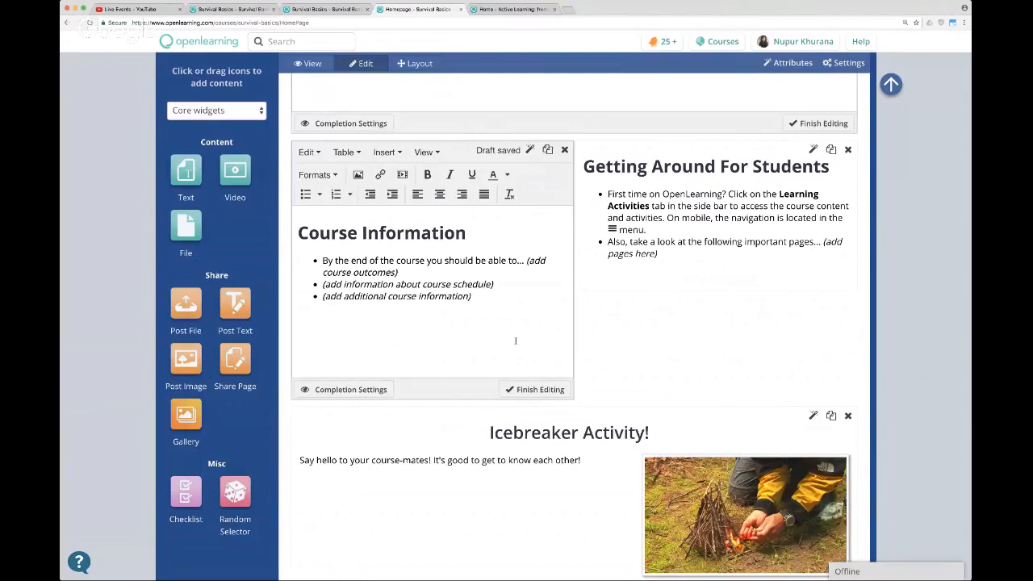
left_click(535, 390)
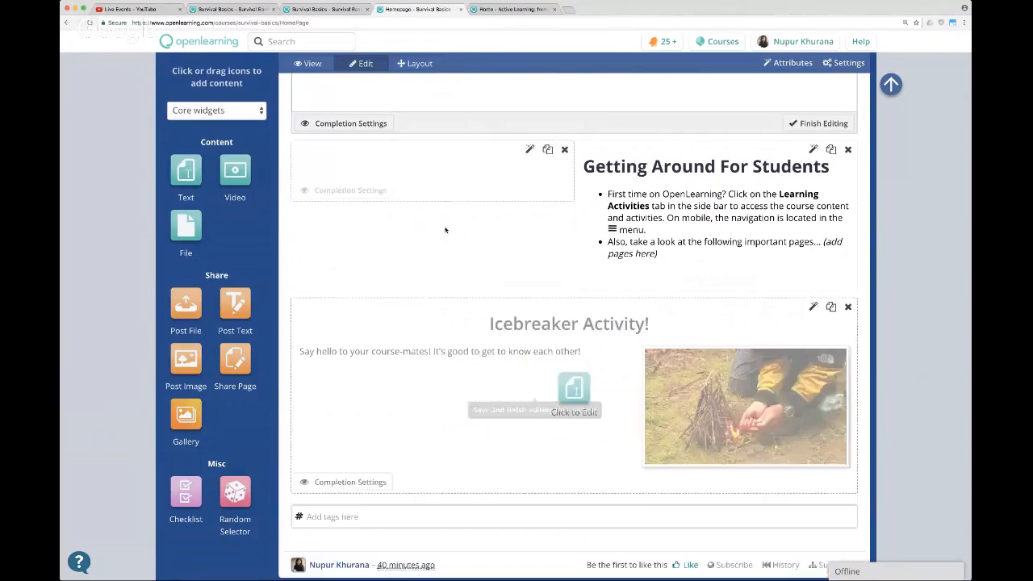
Switch the homepage from editing to its student view and review the finished layout, including the icebreaker section.
left_click(311, 64)
scroll(862, 173, "down", 3)
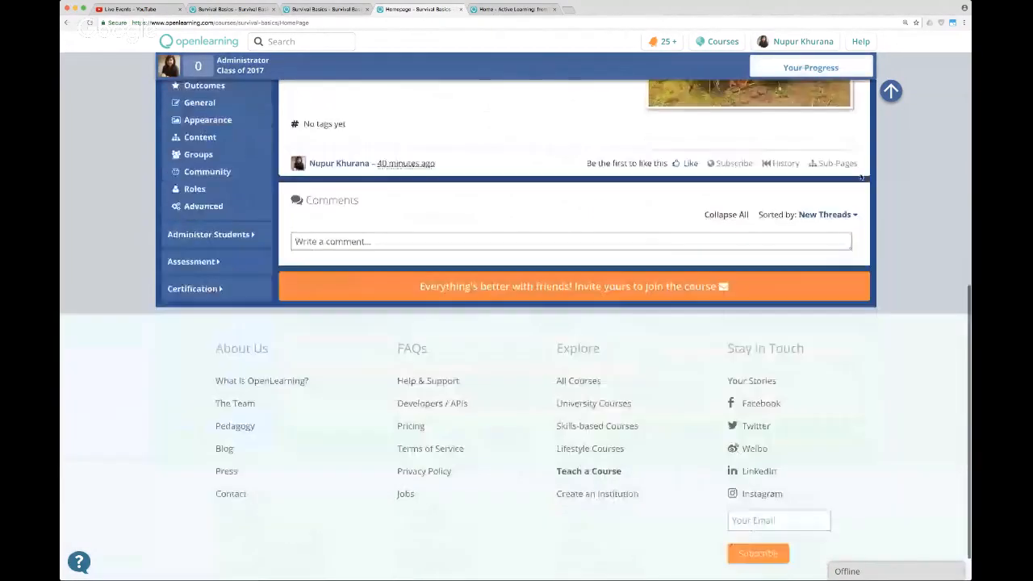
scroll(861, 175, "up", 10)
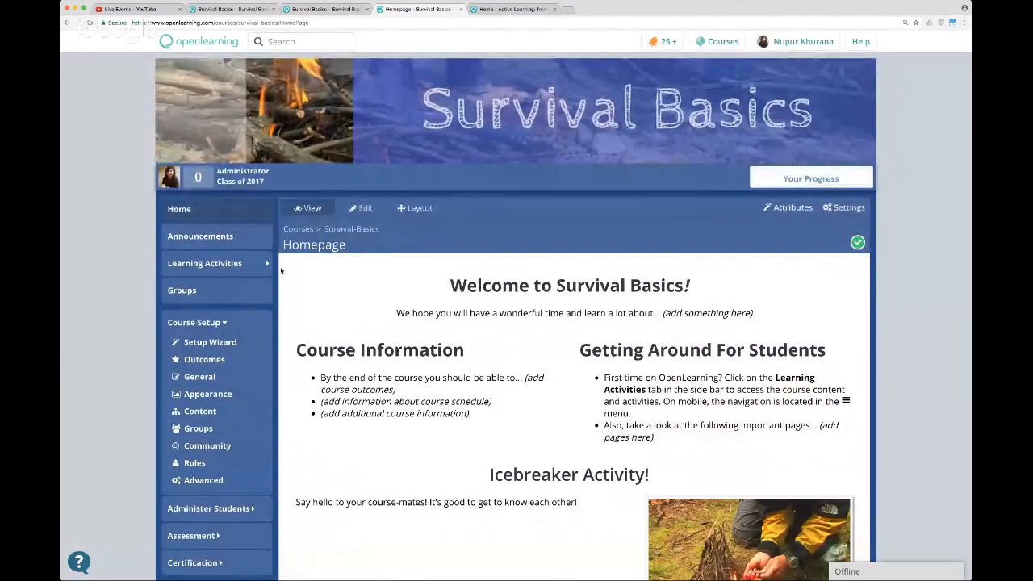
scroll(319, 374, "down", 3)
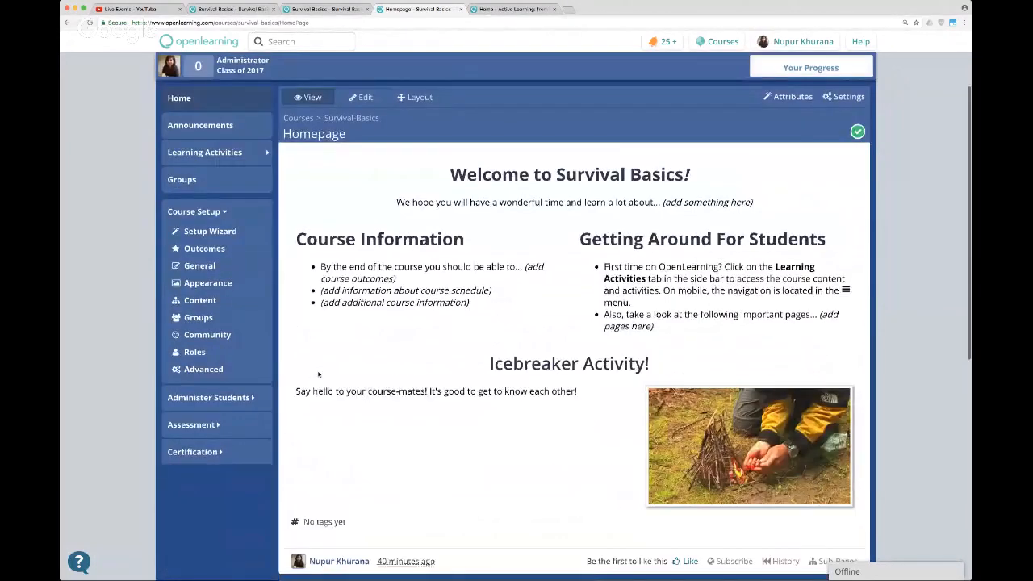
Open the "Survive in the desert" page from the course's learning activities and review its content and student comments.
left_click(205, 153)
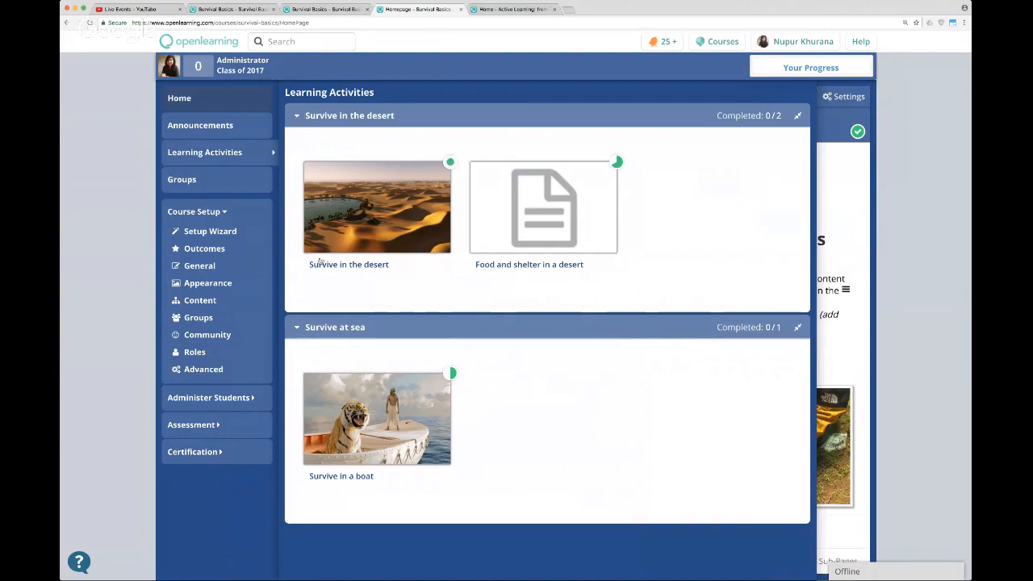
left_click(239, 152)
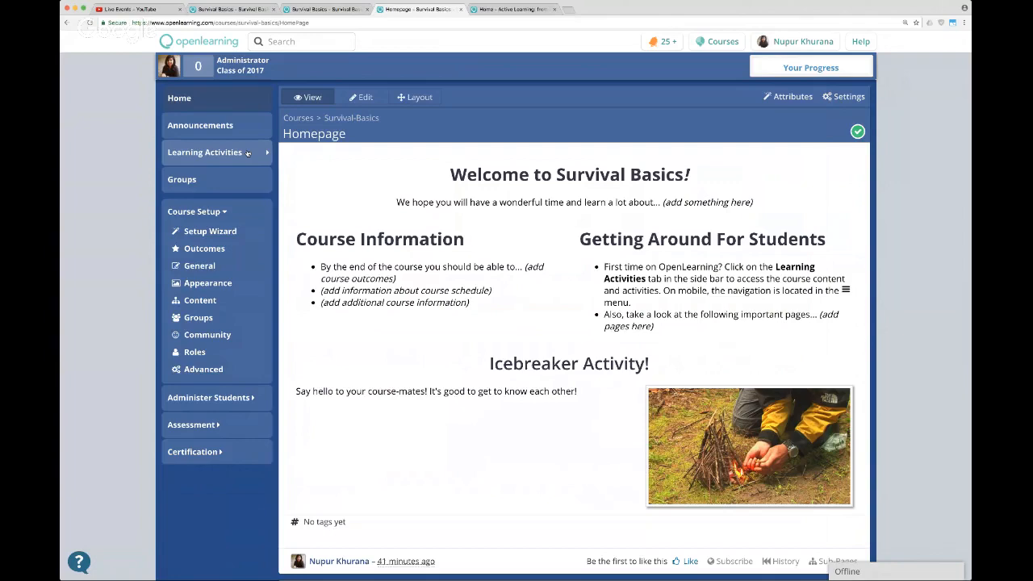
left_click(247, 152)
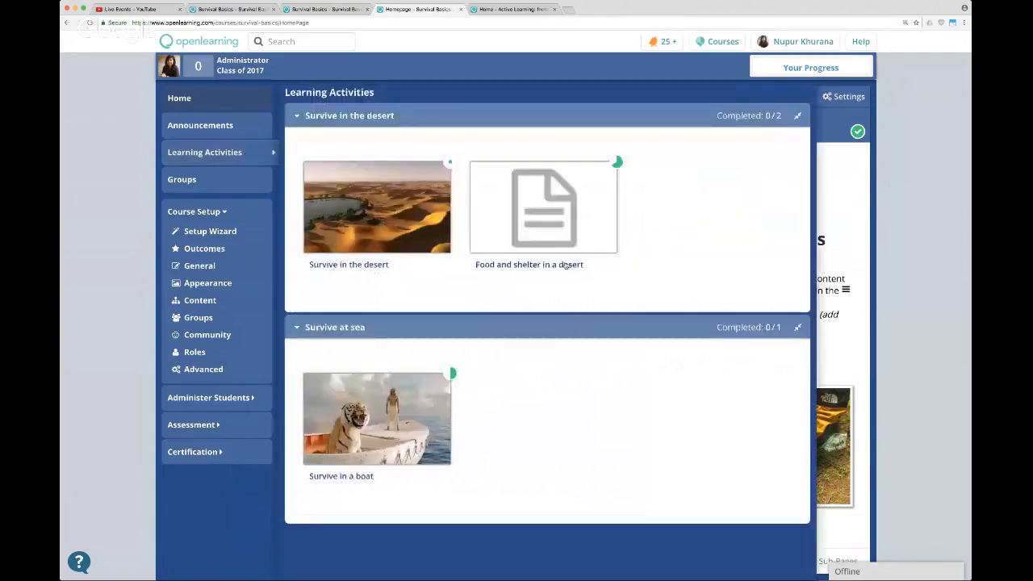
left_click(387, 211)
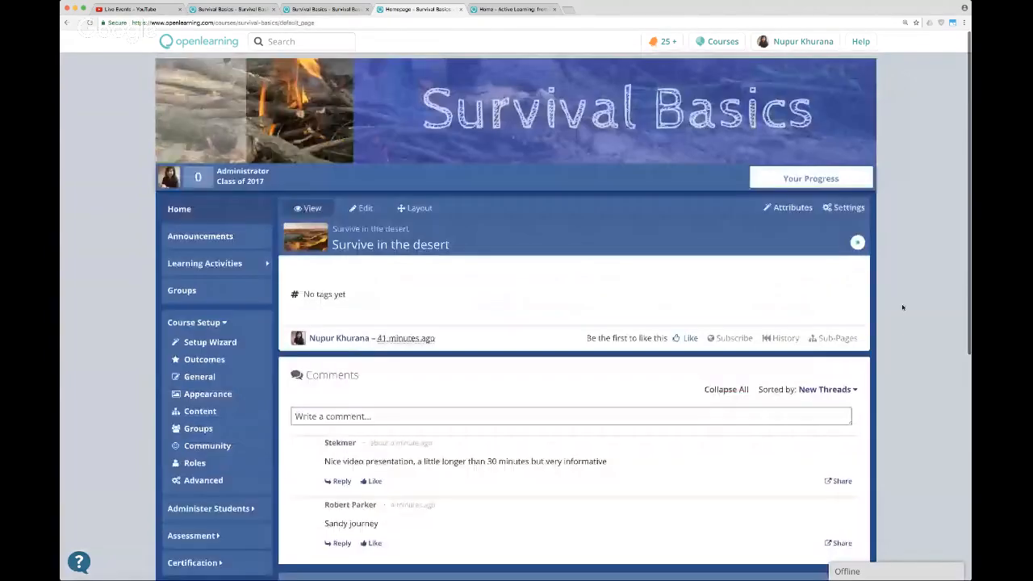
scroll(901, 305, "down", 2)
scroll(901, 305, "down", 2)
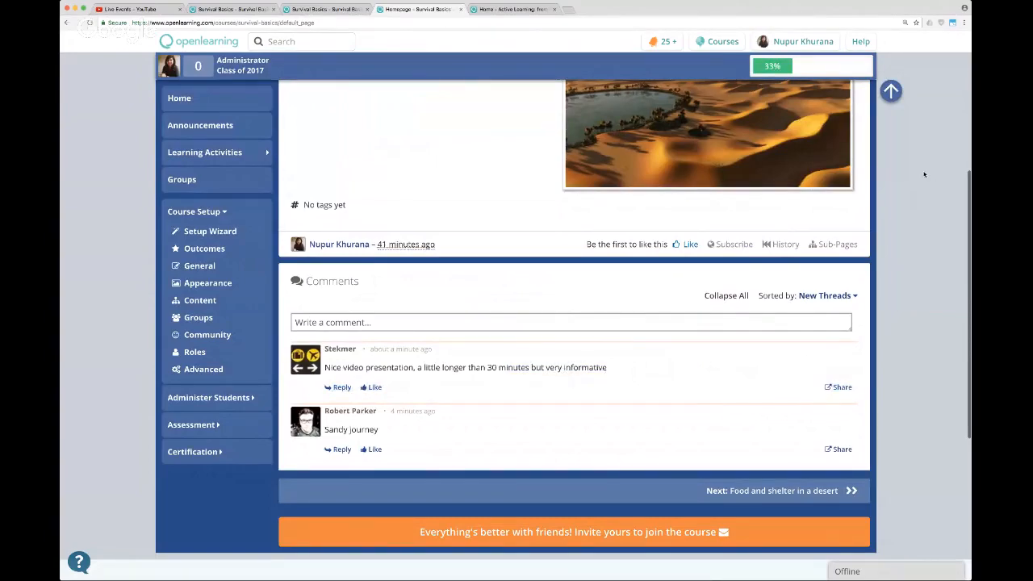
scroll(923, 174, "up", 5)
scroll(924, 174, "down", 2)
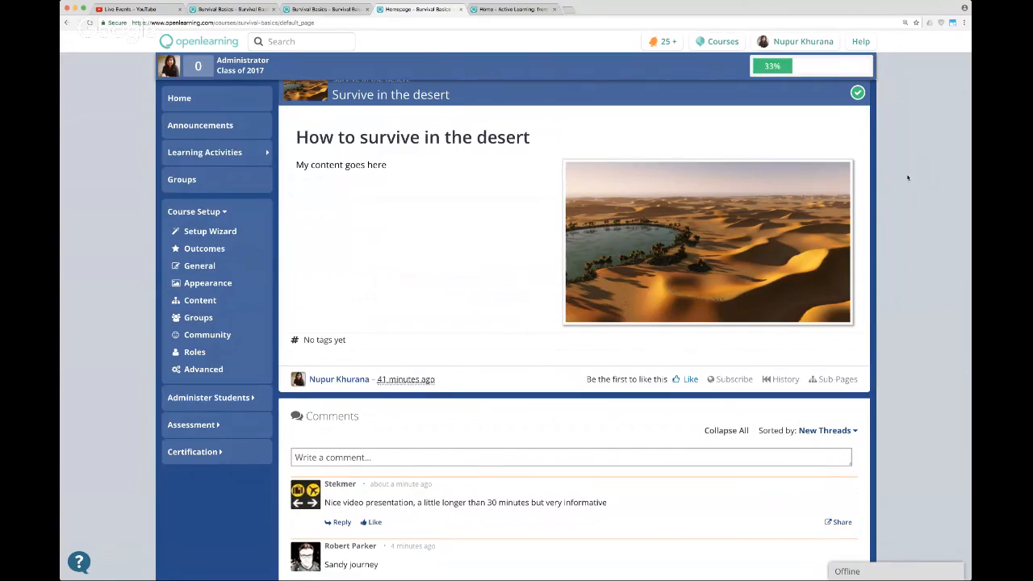
scroll(903, 176, "up", 3)
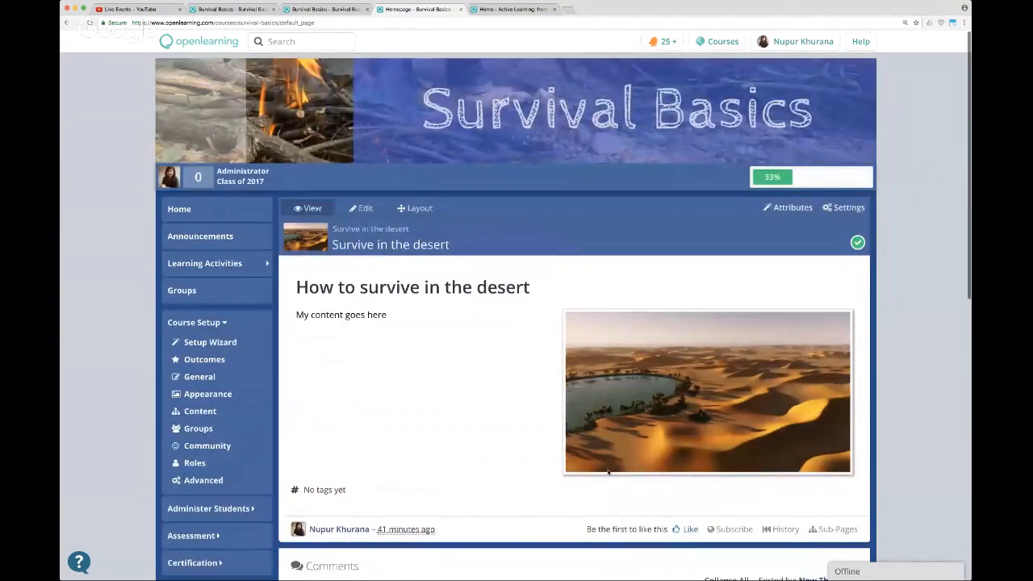